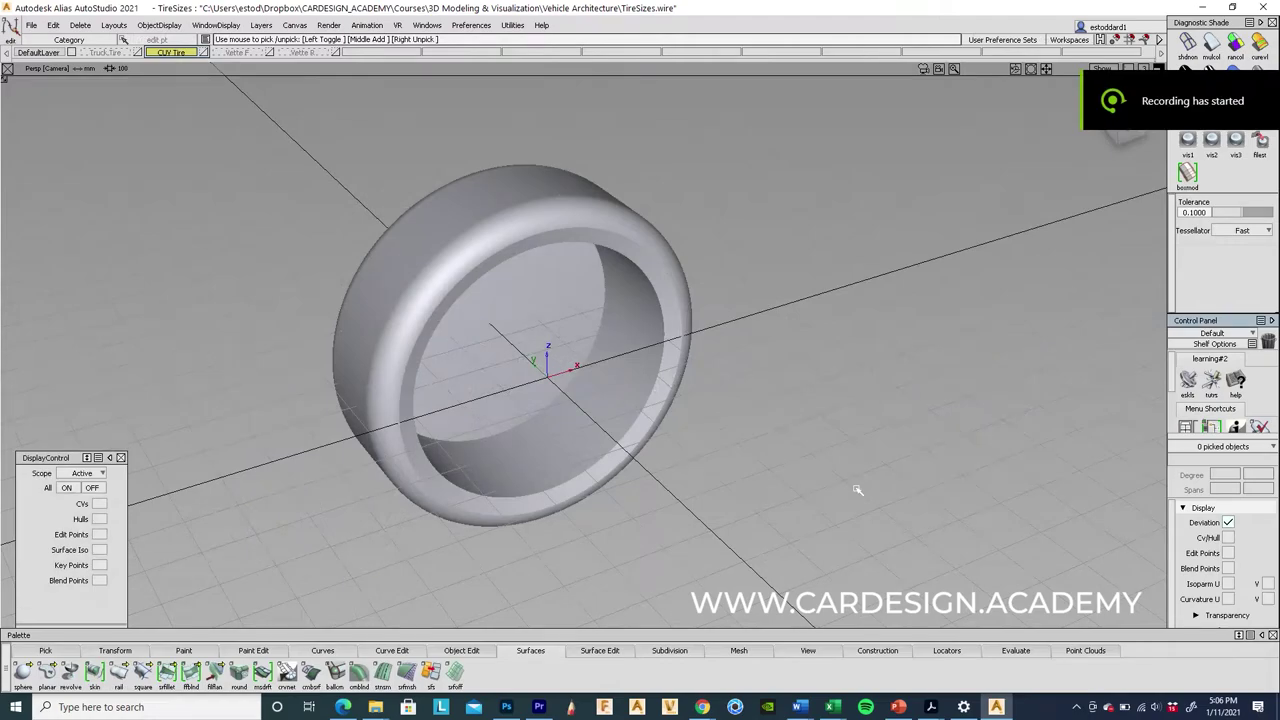
Examine the CUV tire model from several angles and distances in the perspective view.
left_click_drag(985, 519, 906, 469, "alt+shift")
right_click_drag(811, 469, 878, 429, "alt+shift")
left_click_drag(926, 444, 693, 533, "alt+shift")
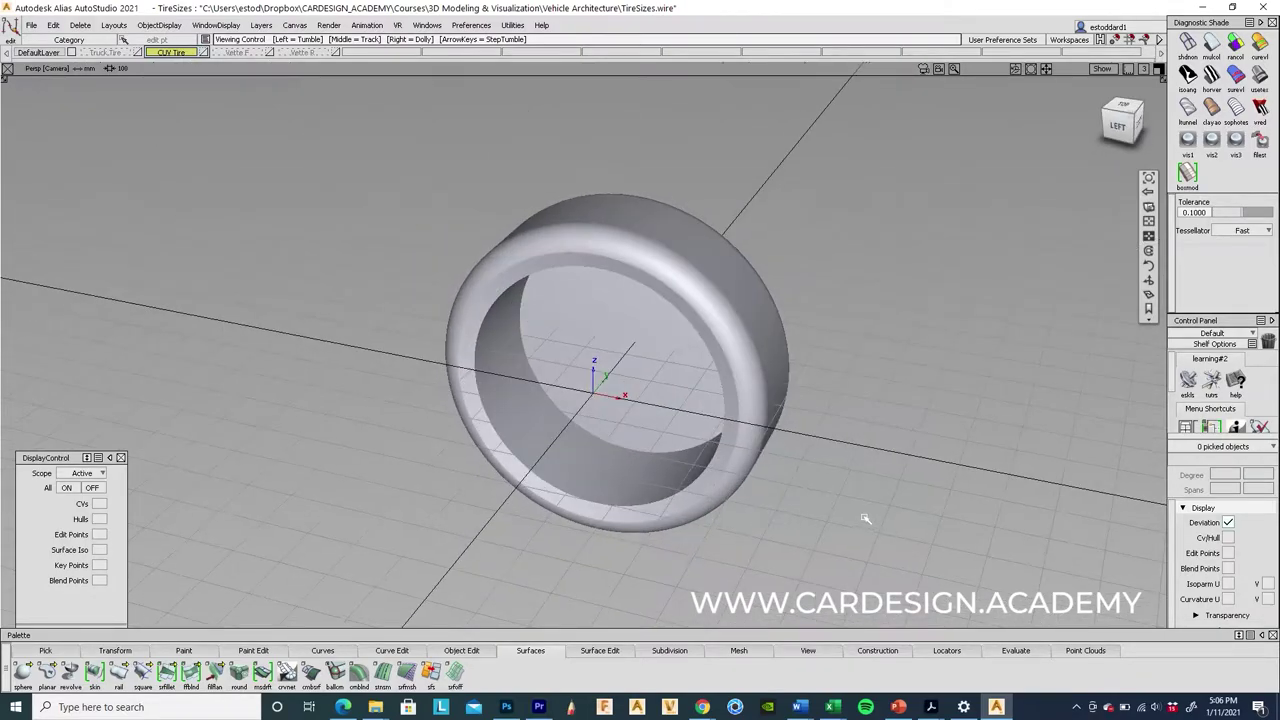
left_click_drag(864, 517, 575, 549, "alt+shift")
middle_click_drag(395, 531, 893, 551, "alt+shift")
right_click_drag(888, 519, 664, 558, "alt+shift")
left_click_drag(671, 543, 600, 478, "alt+shift")
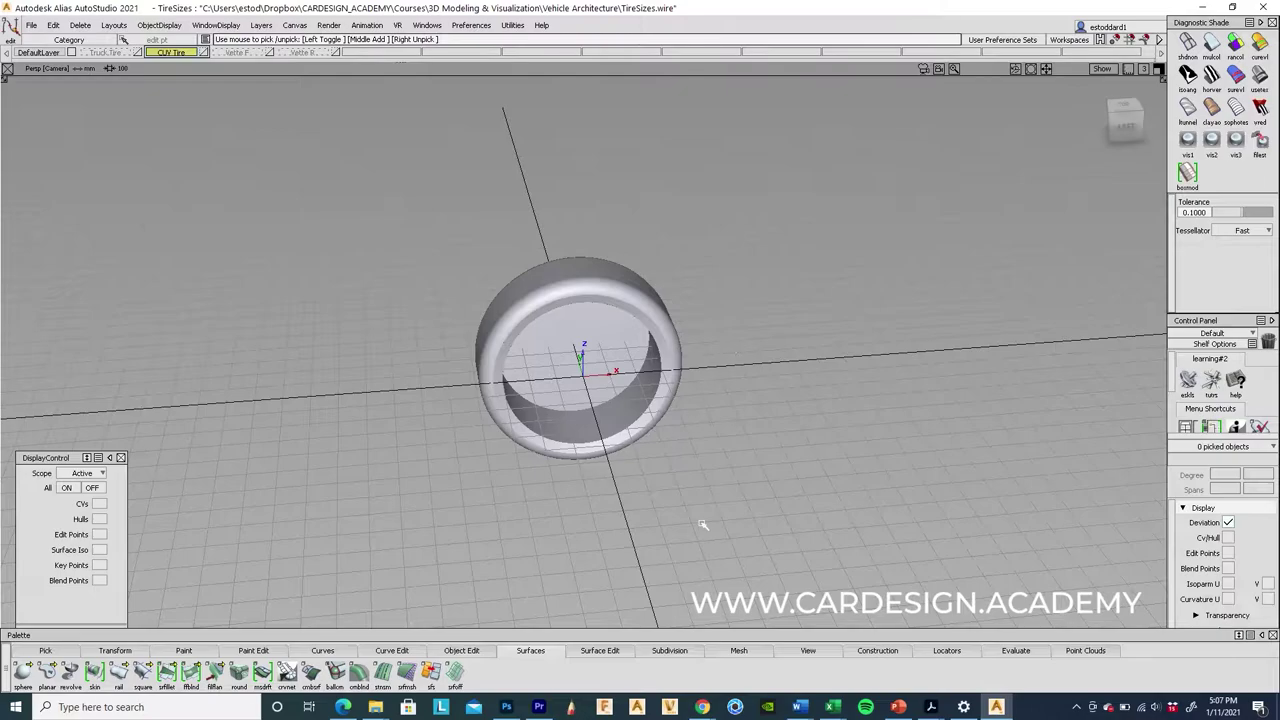
left_click_drag(771, 525, 600, 478, "alt+shift")
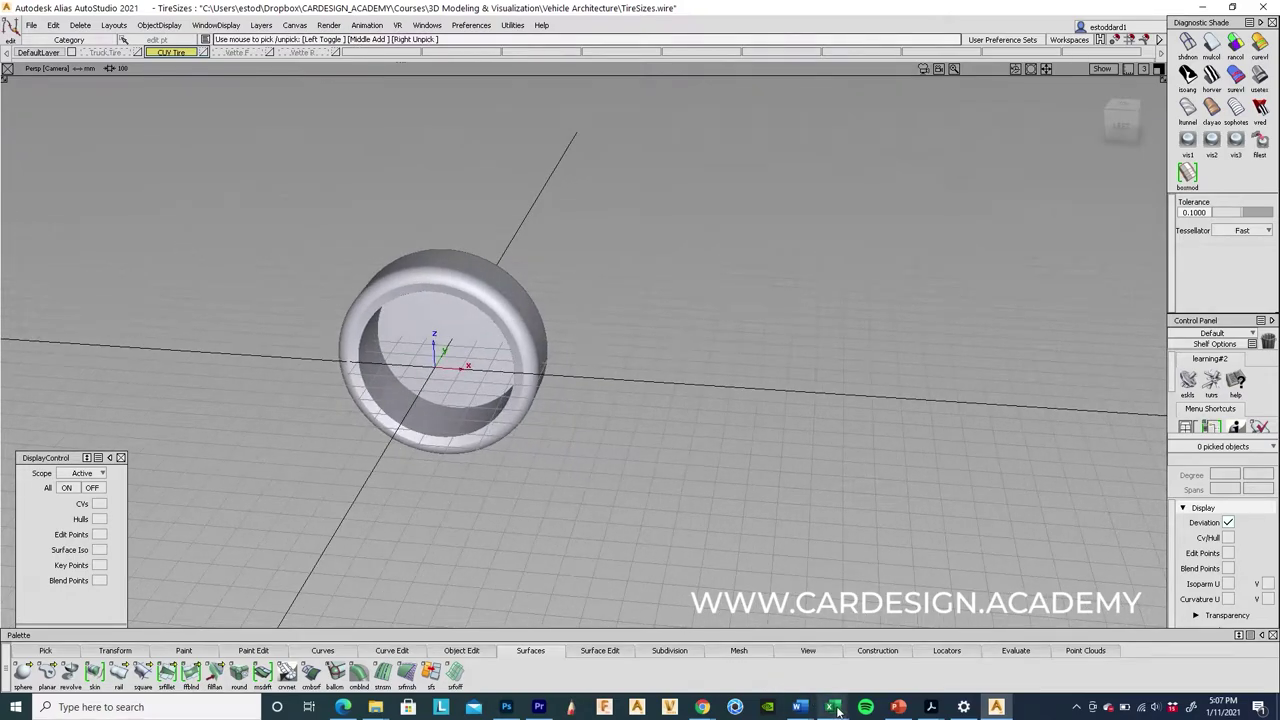
Switch to the VehicleDimensions_V1 spreadsheet in Excel and review the CUV row, including its front tire size.
mouse_move(831, 707)
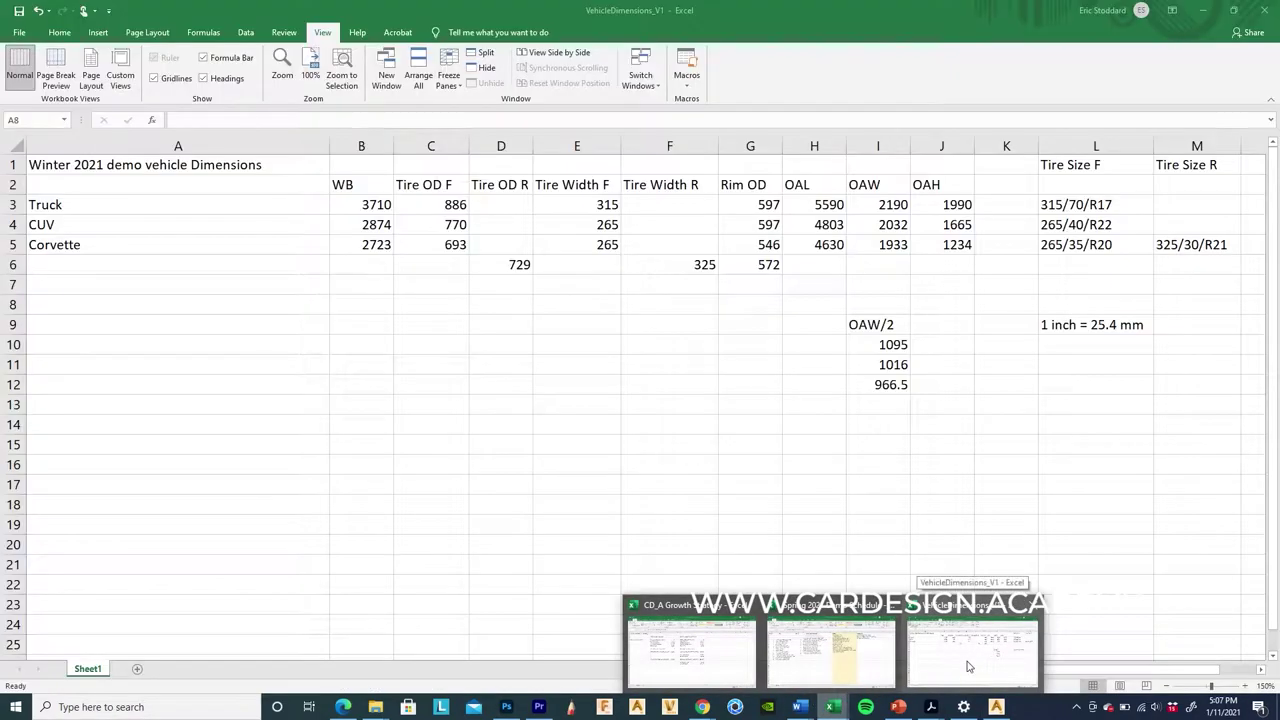
left_click(979, 651)
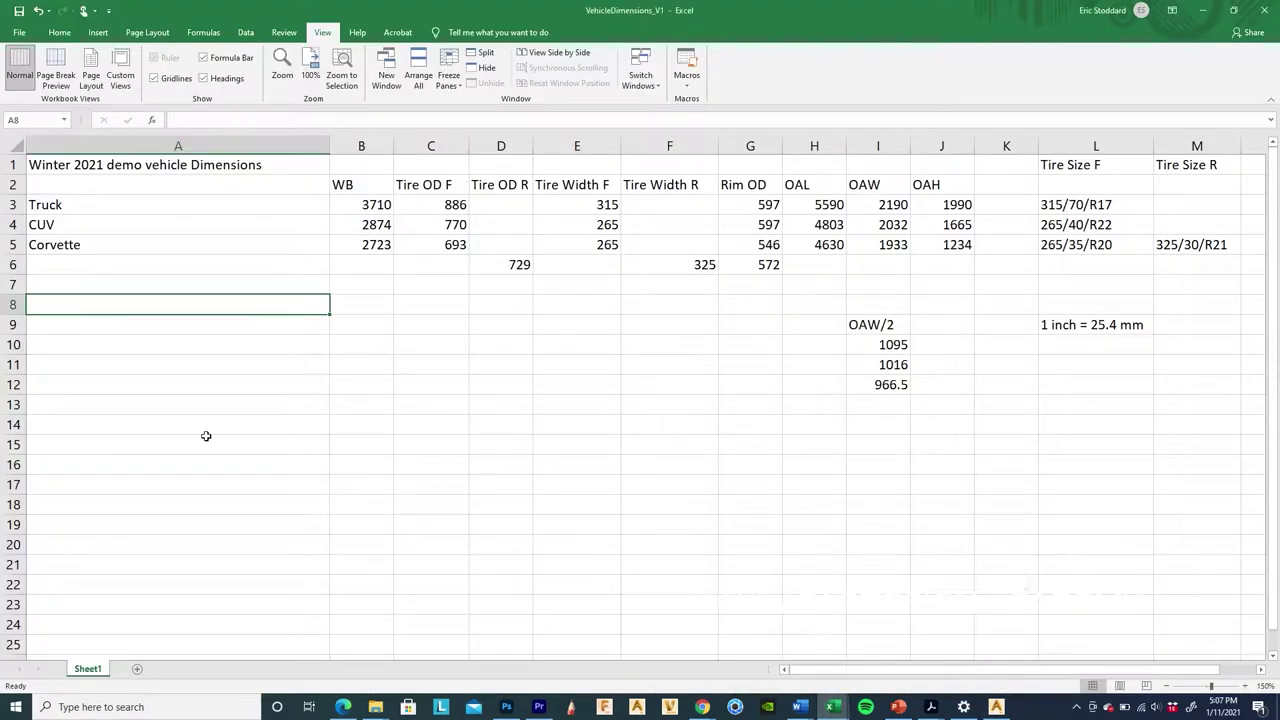
left_click(13, 224)
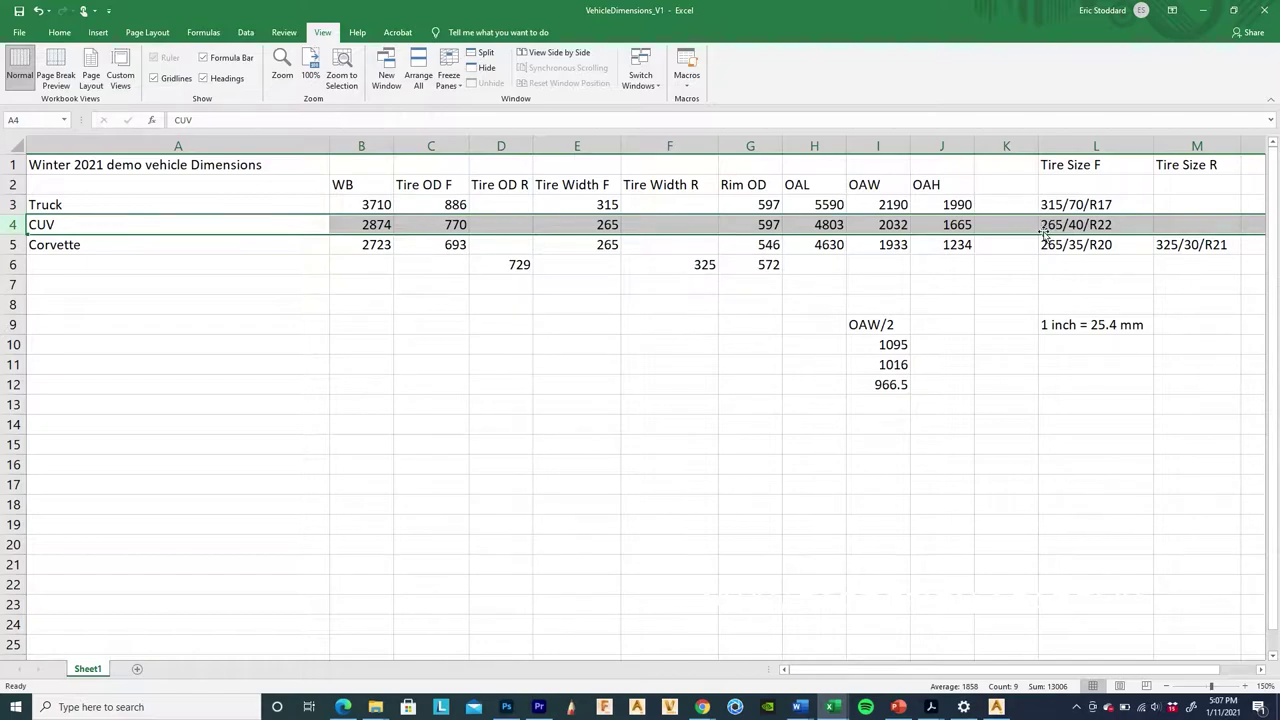
In the browser's Tire Diameter Calculator, calculate a tire with width 265 mm, aspect ratio 40 and wheel size 22 inches.
left_click(703, 707)
left_click(800, 660)
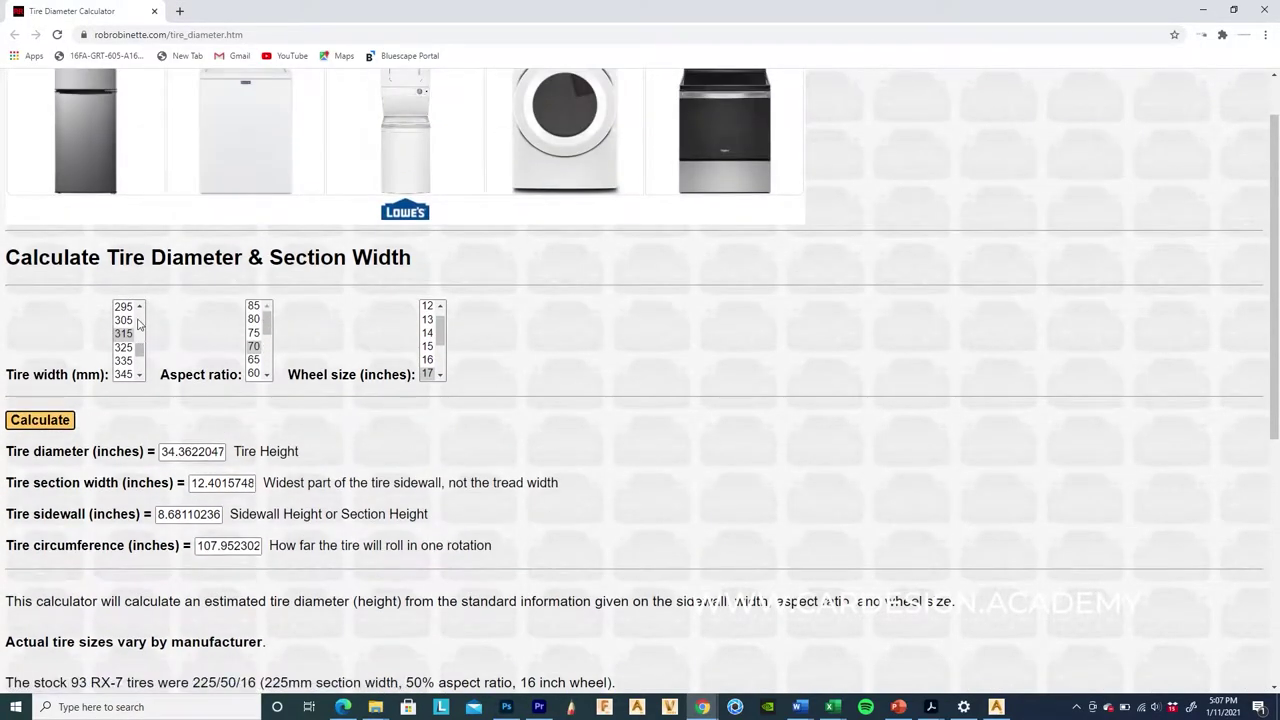
scroll(125, 345, "up", 2)
left_click(123, 333)
scroll(253, 405, "down", 1)
scroll(253, 405, "down", 2)
left_click(254, 373)
scroll(427, 413, "down", 2)
left_click(426, 441)
left_click(28, 487)
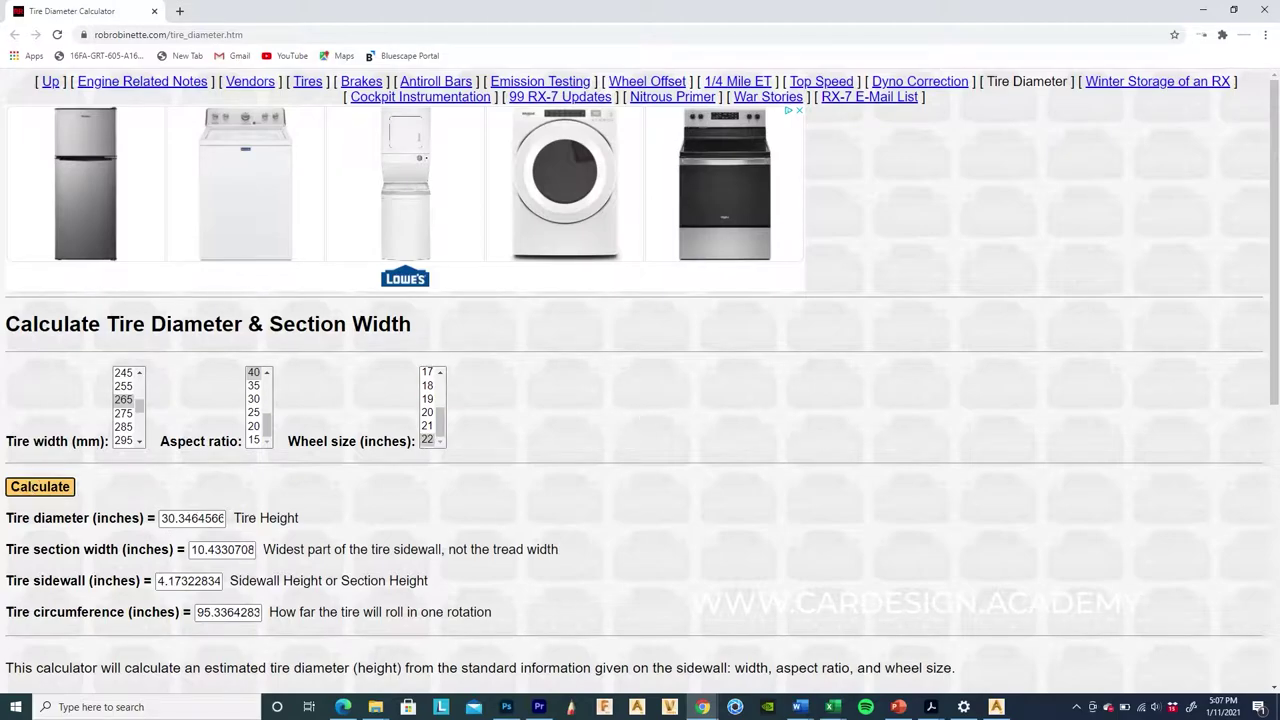
Return to the VehicleDimensions_V1 spreadsheet and check the inch-to-millimetre conversion note and the CUV row's dimensions.
left_click(1035, 655)
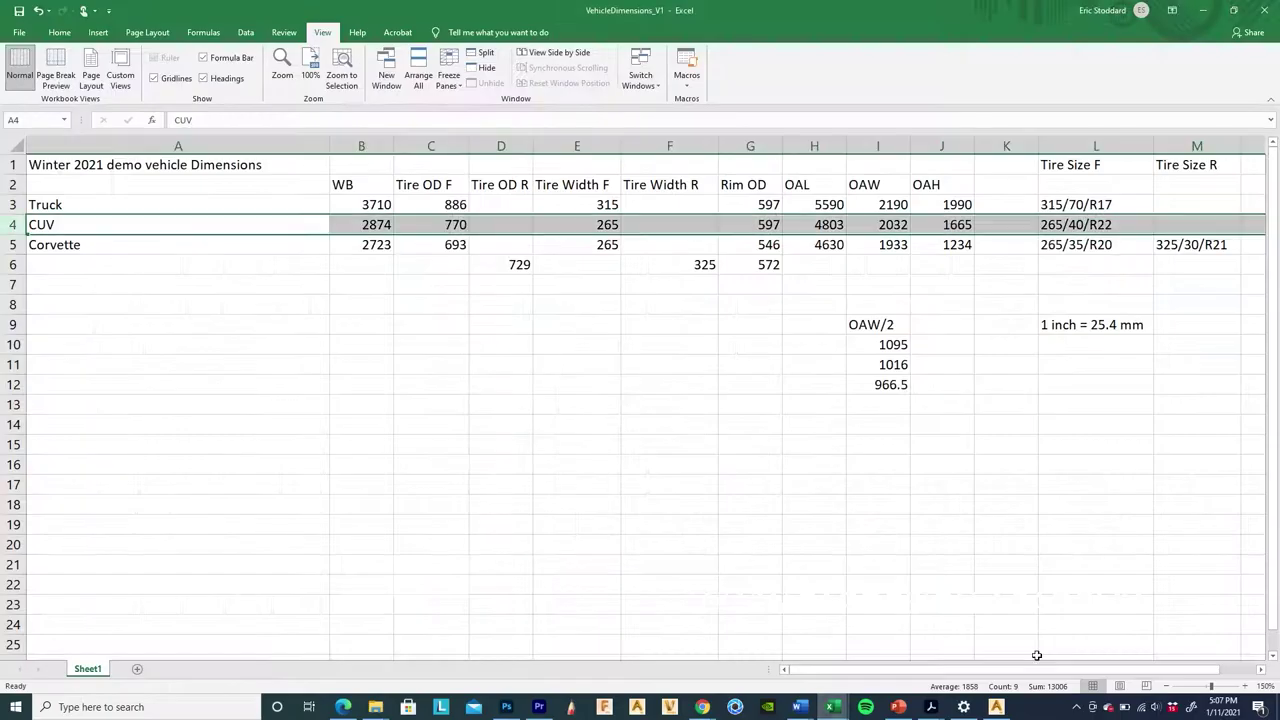
left_click(1047, 324)
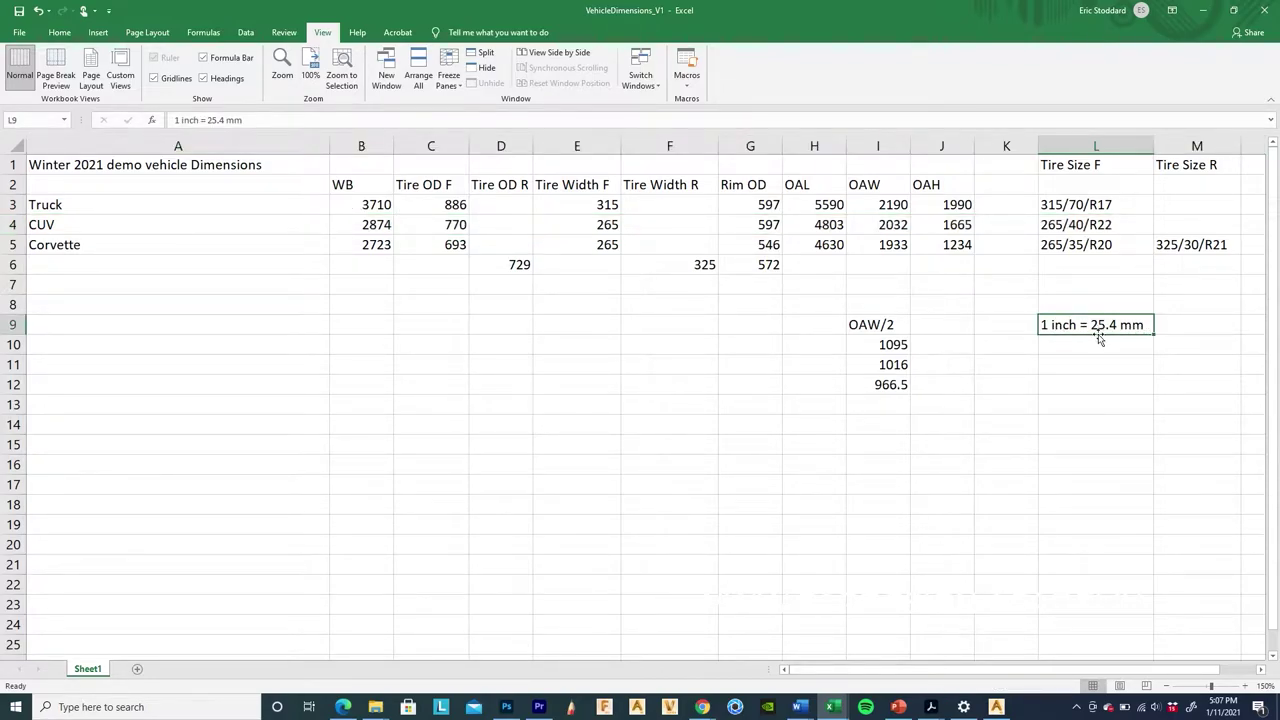
left_click(12, 224)
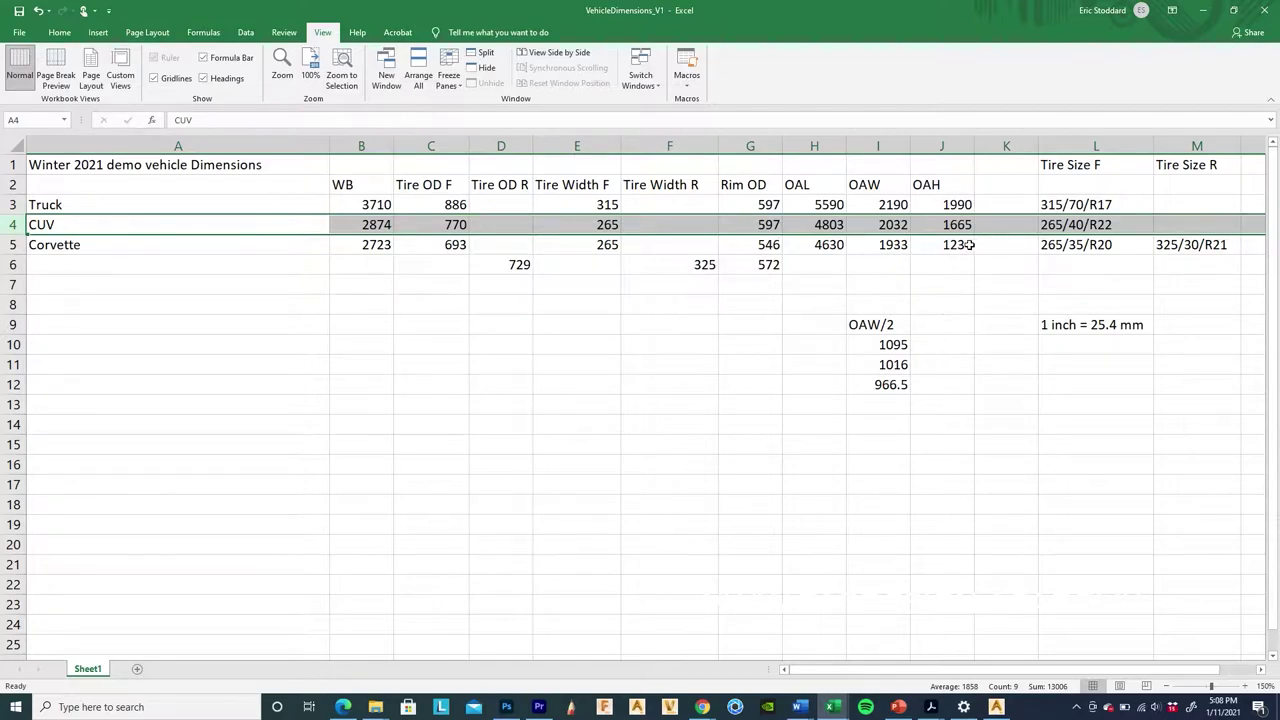
Switch back to Alias and examine the CUV tire's tread width and its position relative to the origin.
left_click(996, 707)
left_click_drag(480, 508, 494, 588, "alt+shift")
left_click_drag(679, 461, 599, 473, "alt+shift")
middle_click_drag(599, 473, 650, 472, "alt+shift")
right_click_drag(500, 471, 766, 440, "alt+shift")
left_click_drag(766, 440, 706, 453, "alt+shift")
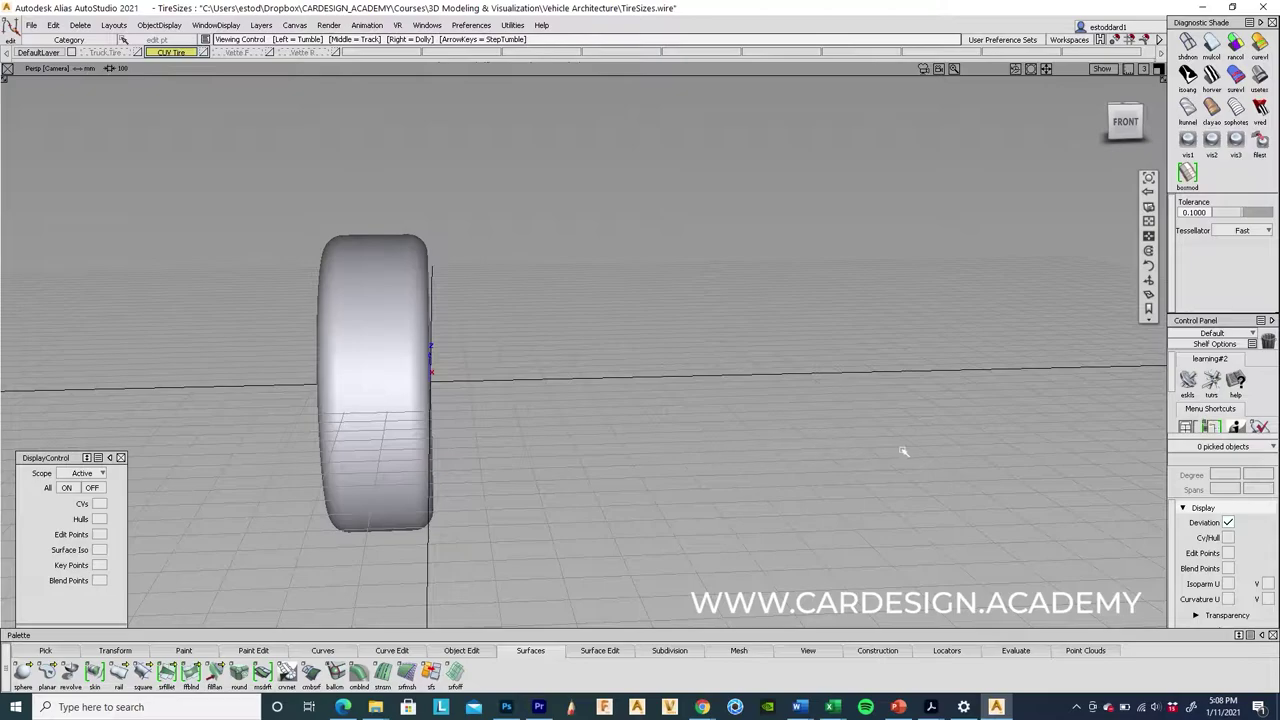
left_click_drag(904, 451, 889, 437, "alt+shift")
right_click_drag(889, 437, 620, 566, "alt+shift")
Show the model's wireframe lines and delete the construction history of all the CUV tire surfaces.
left_click(1100, 68)
left_click(1085, 115)
left_click_drag(670, 215, 409, 320, "alt+shift")
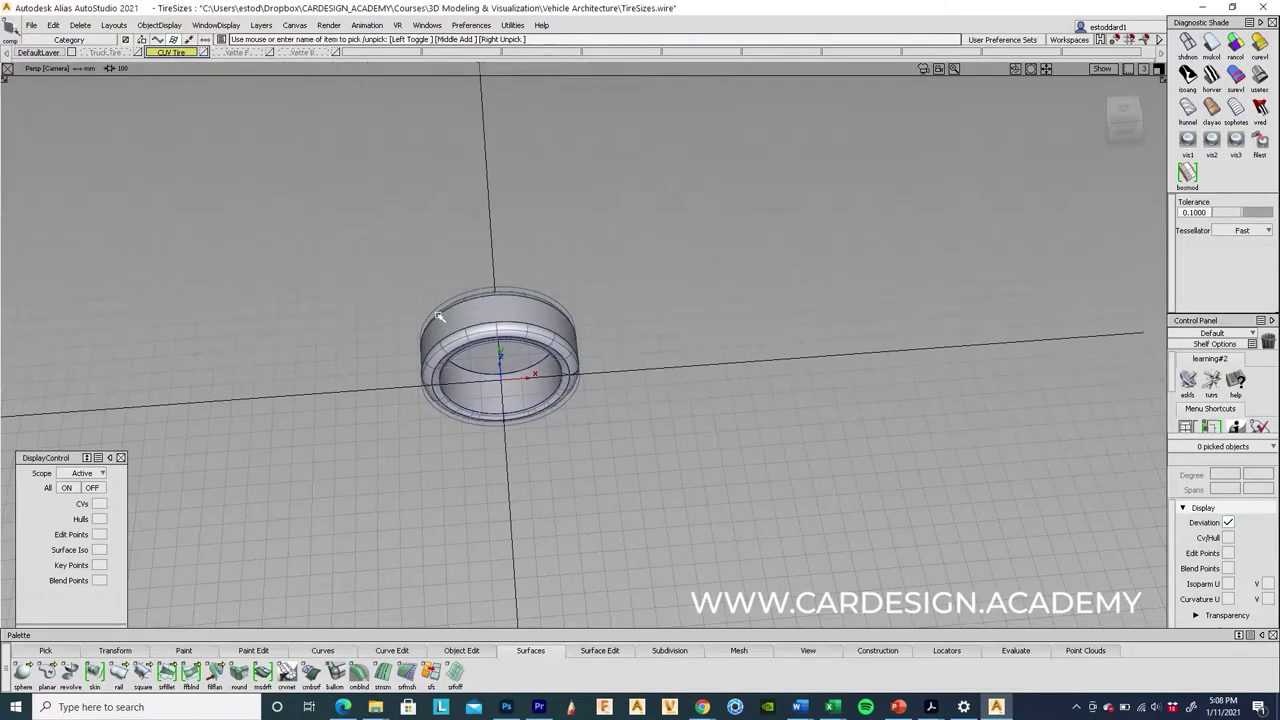
left_click_drag(409, 243, 640, 490)
left_click_drag(897, 503, 766, 423, "alt+shift")
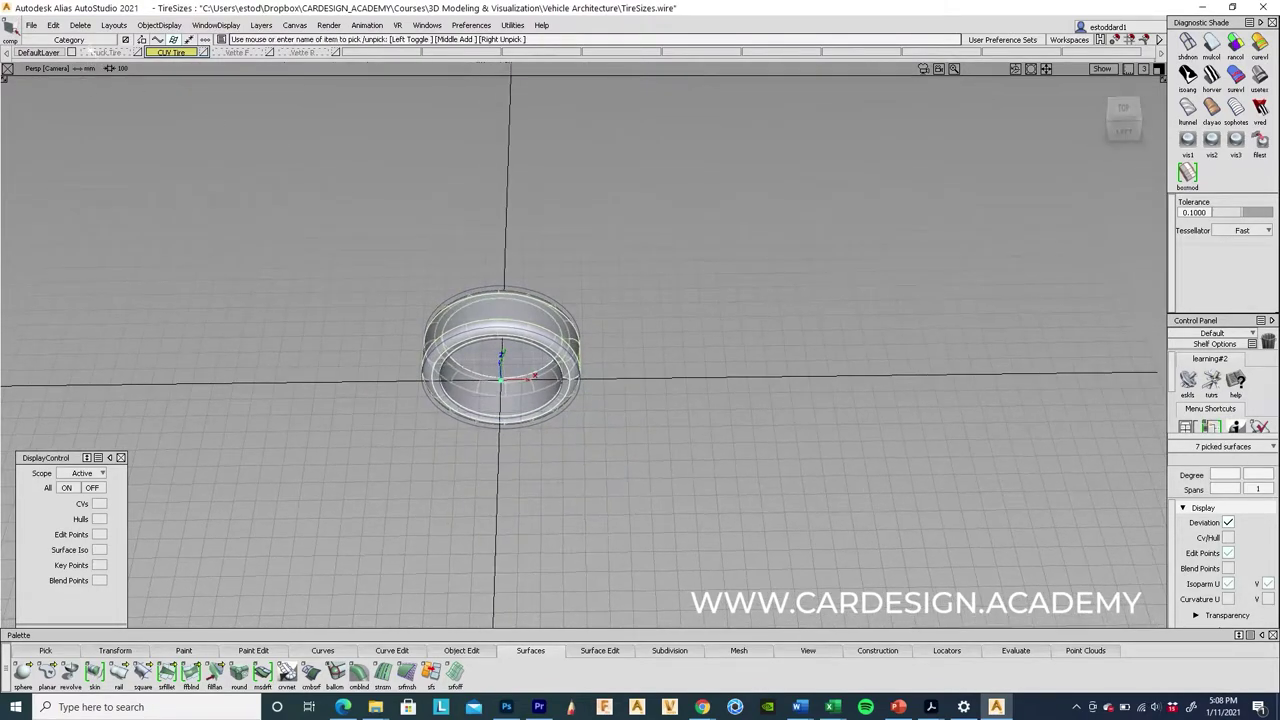
left_click(80, 25)
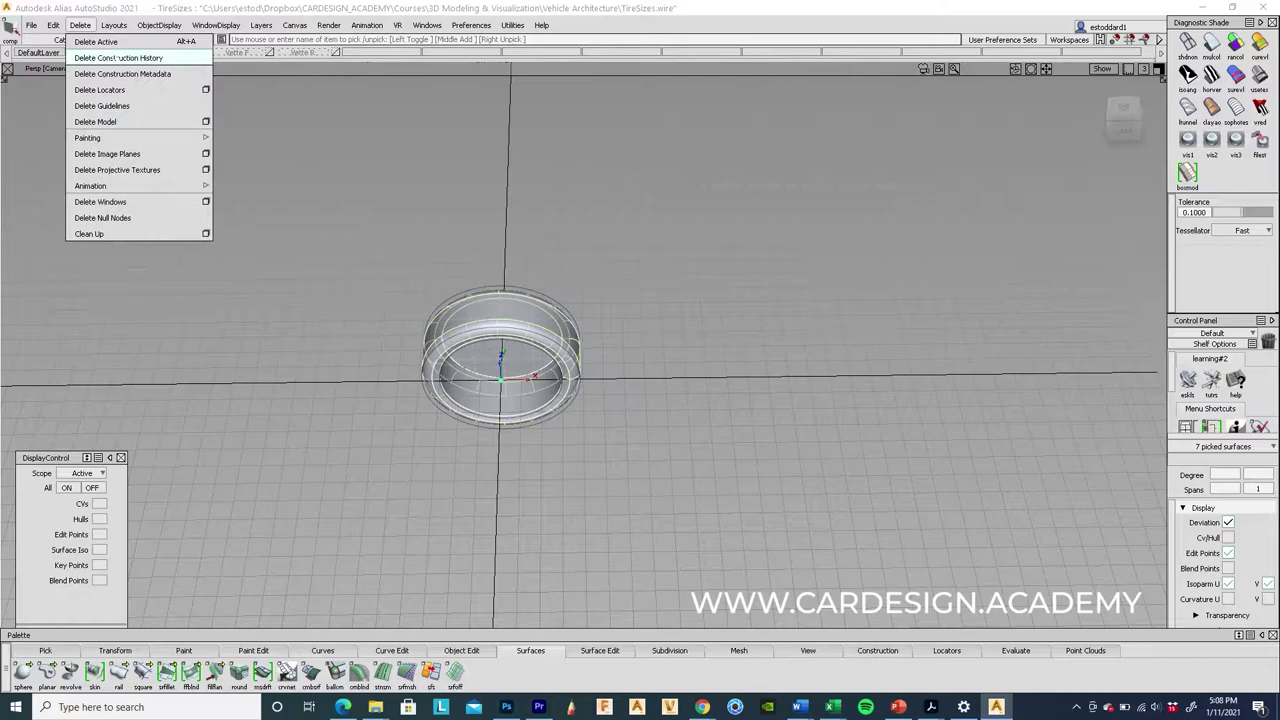
left_click(118, 57)
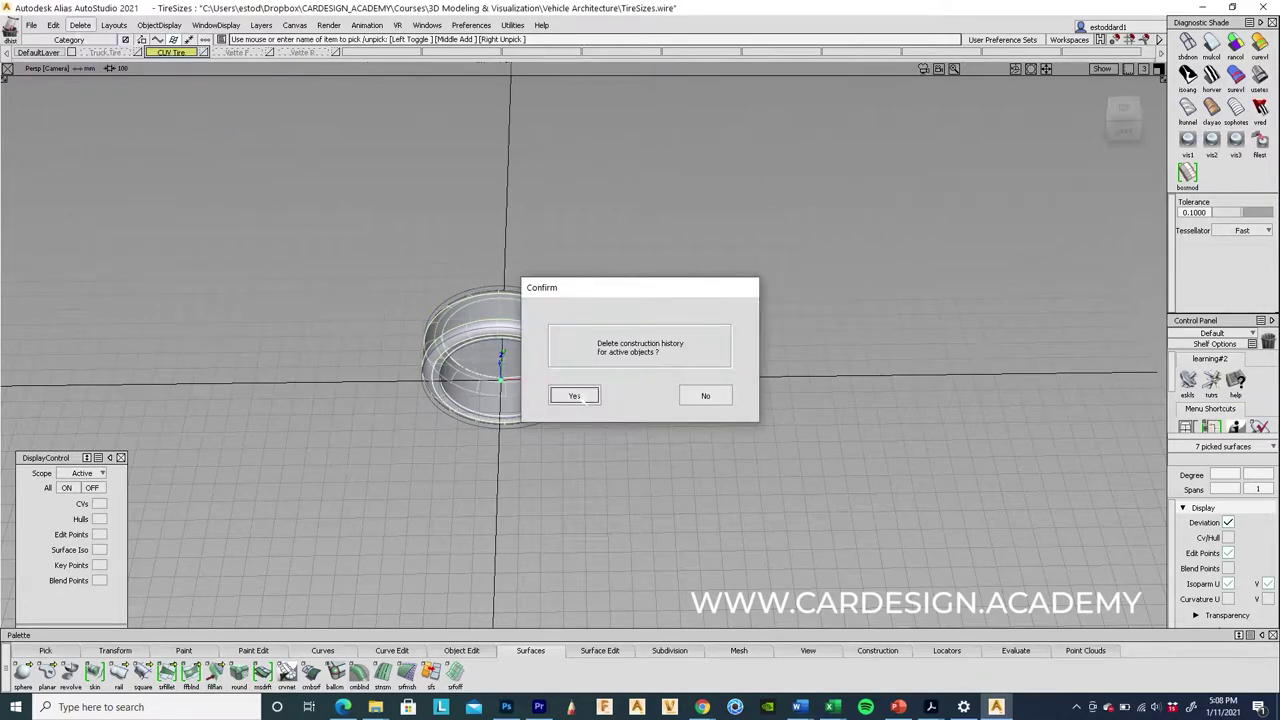
left_click(575, 396)
Group the selected tire surfaces and turn off all of their display controls.
left_click(53, 25)
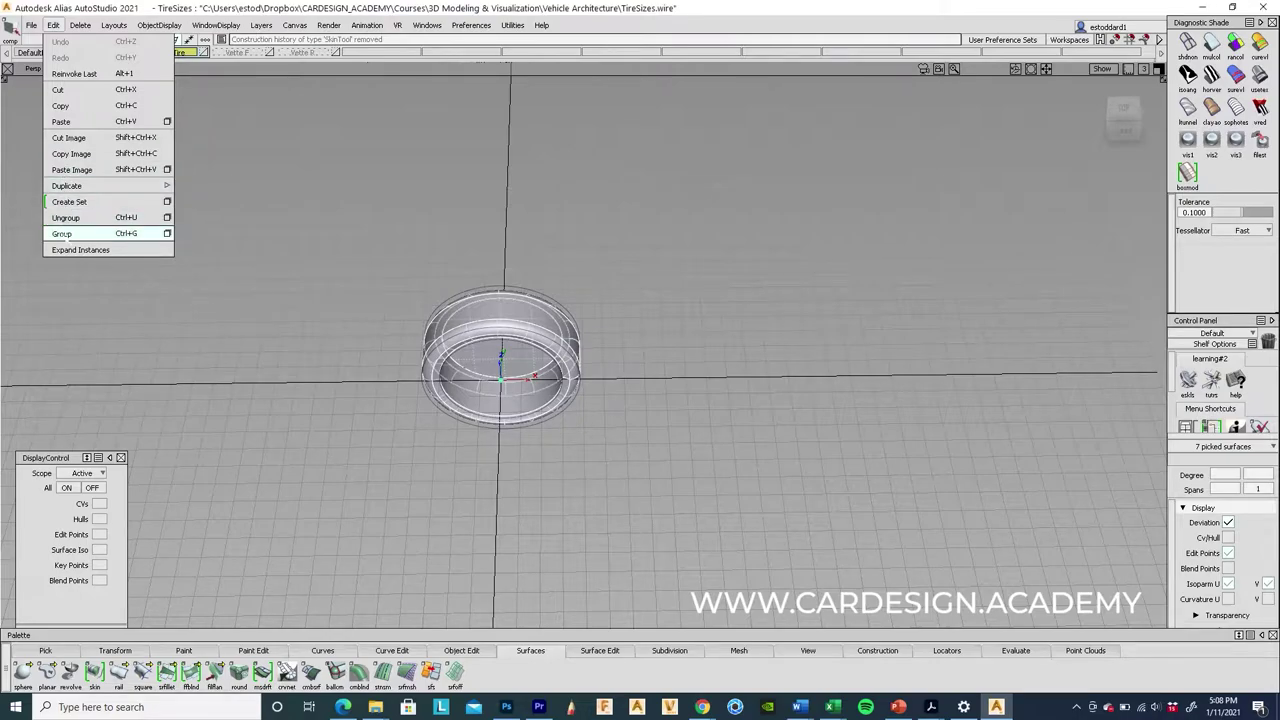
left_click(70, 233)
left_click(92, 487)
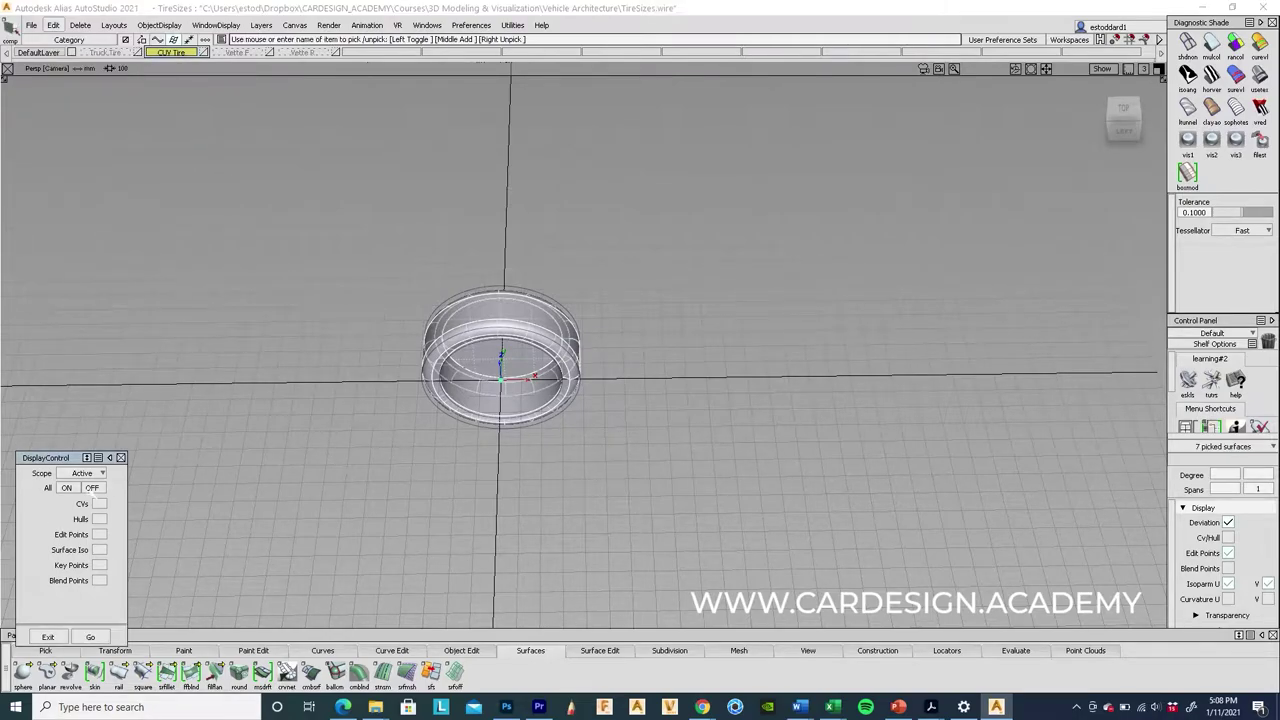
left_click_drag(477, 566, 789, 486, "alt+shift")
Look up the CUV wheelbase in the VehicleDimensions_V1 spreadsheet and return to Alias.
mouse_move(828, 708)
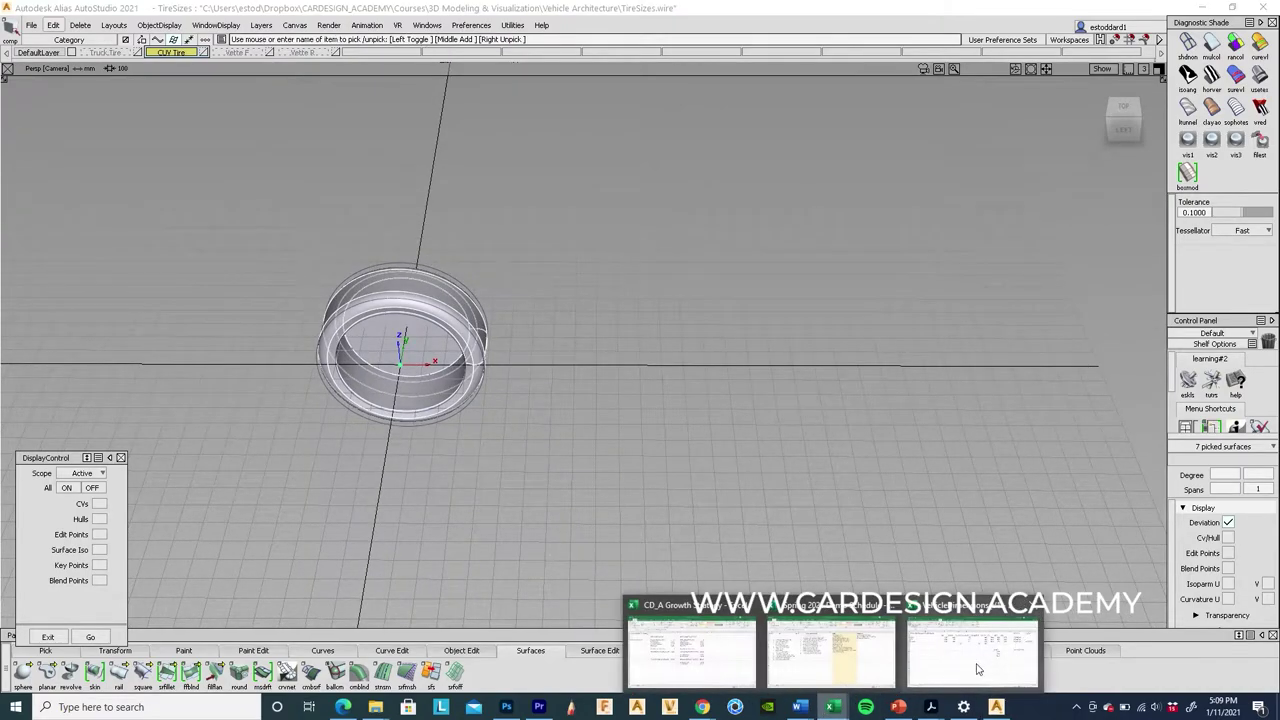
left_click(928, 610)
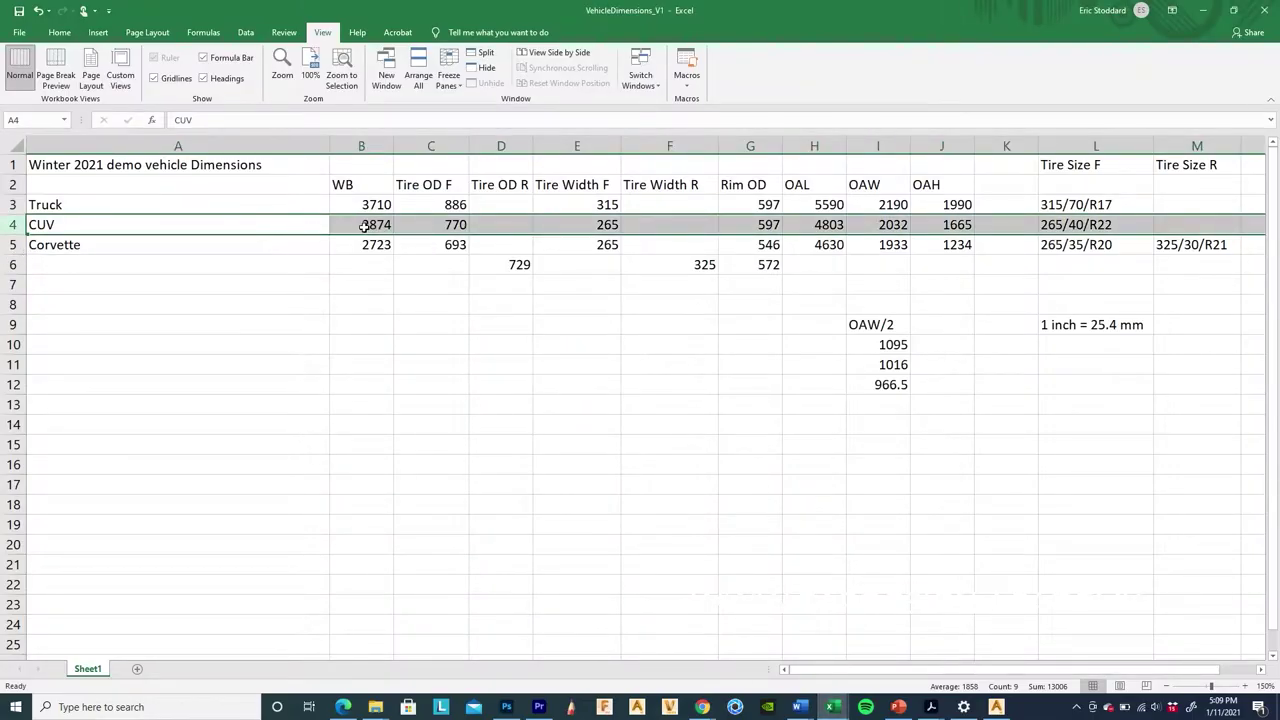
left_click(996, 707)
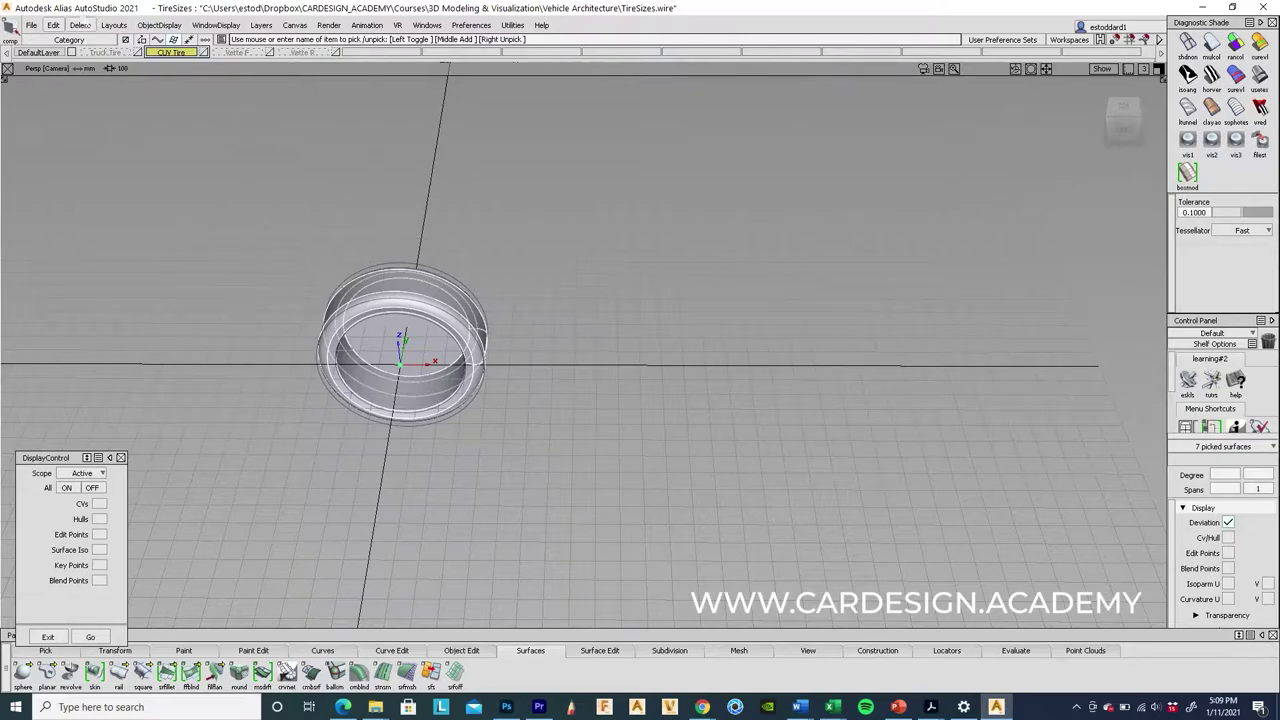
Duplicate the tire group as one copy with the X translation set to 2874.
left_click(54, 25)
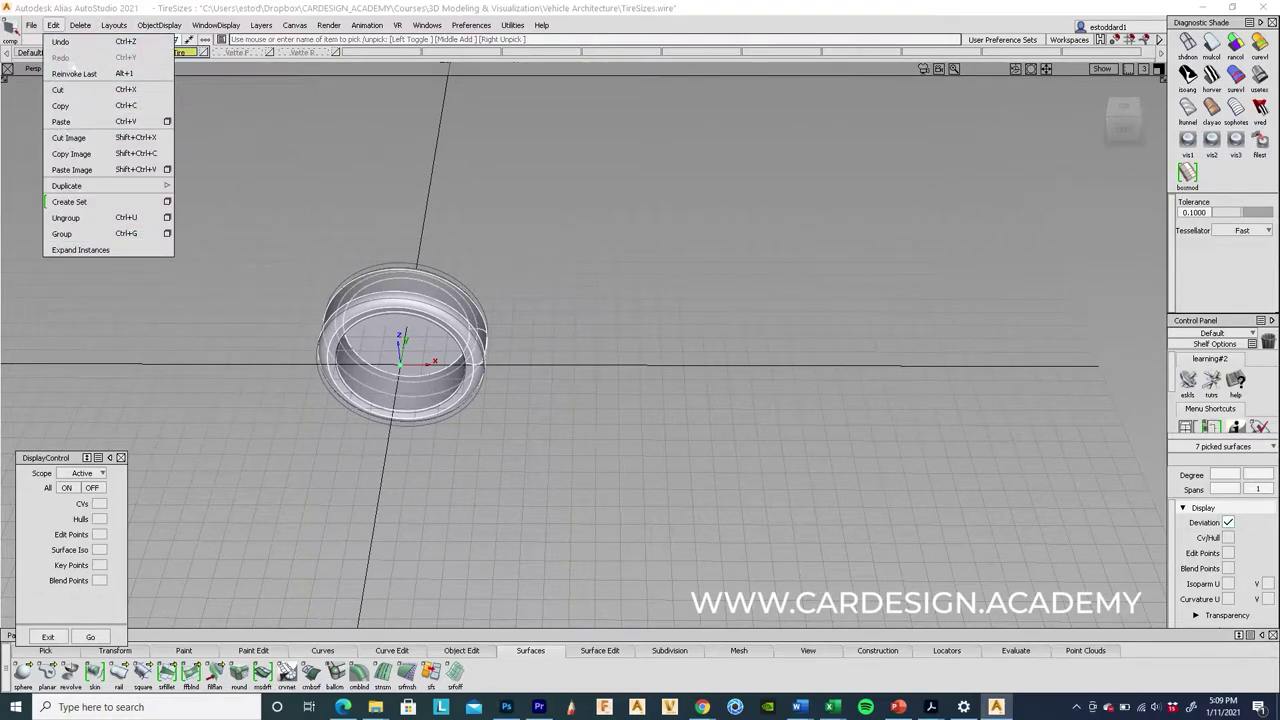
mouse_move(90, 186)
left_click(221, 186)
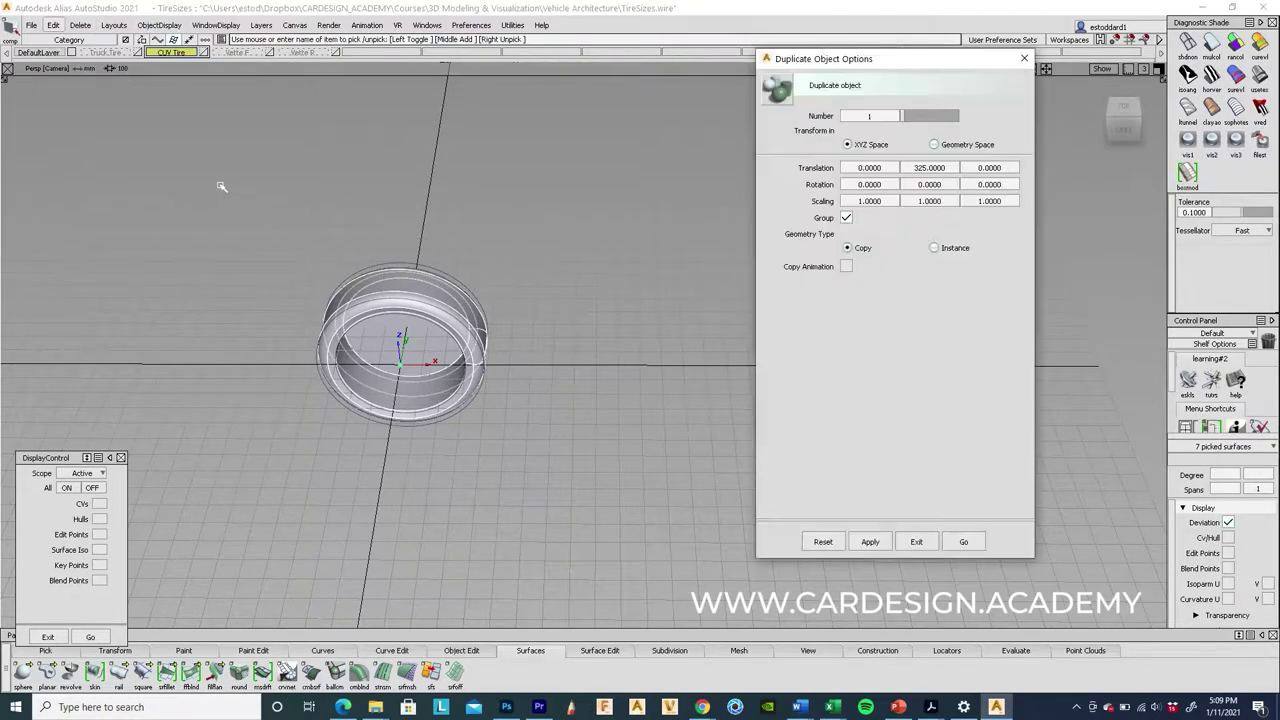
left_click(945, 167)
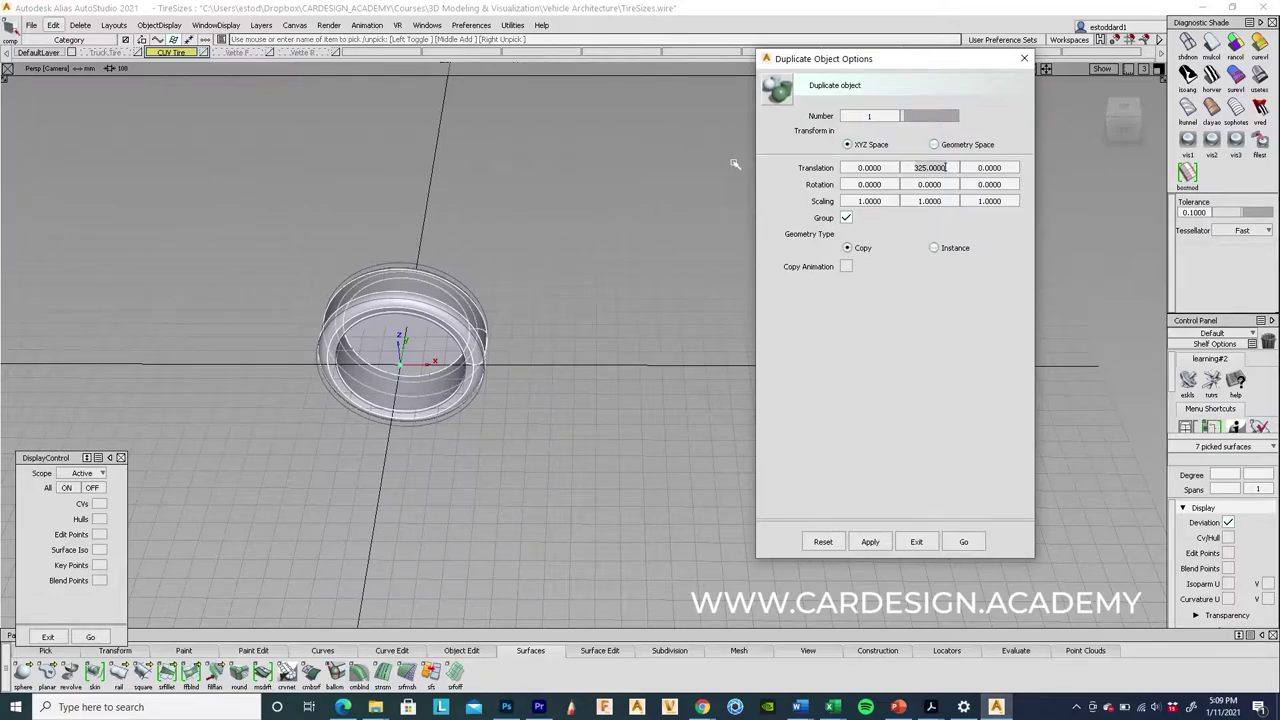
key("BackSpace")
left_click(881, 167)
type("2874")
left_click(963, 541)
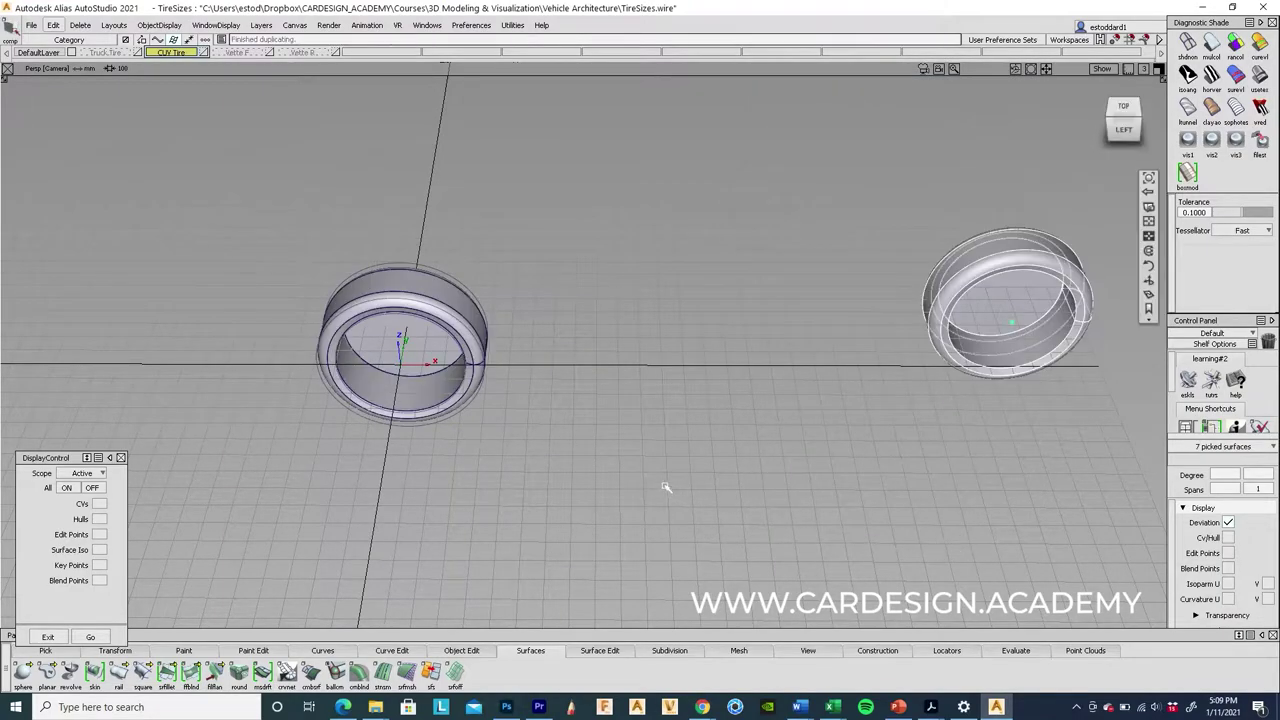
Delete the duplicated tire that is offset from the original along Y.
mouse_move(663, 486)
left_mouse_down("alt+shift")
mouse_move(651, 544)
mouse_move(660, 506)
left_mouse_up("alt+shift")
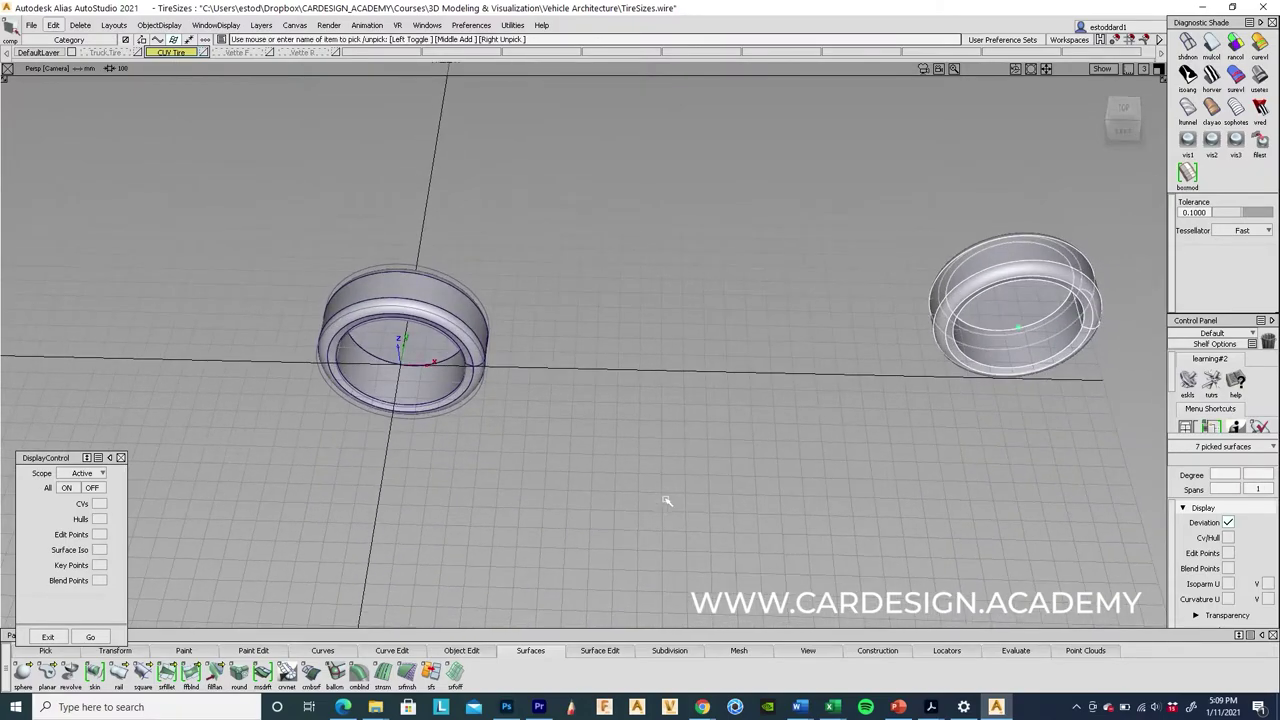
key("Delete")
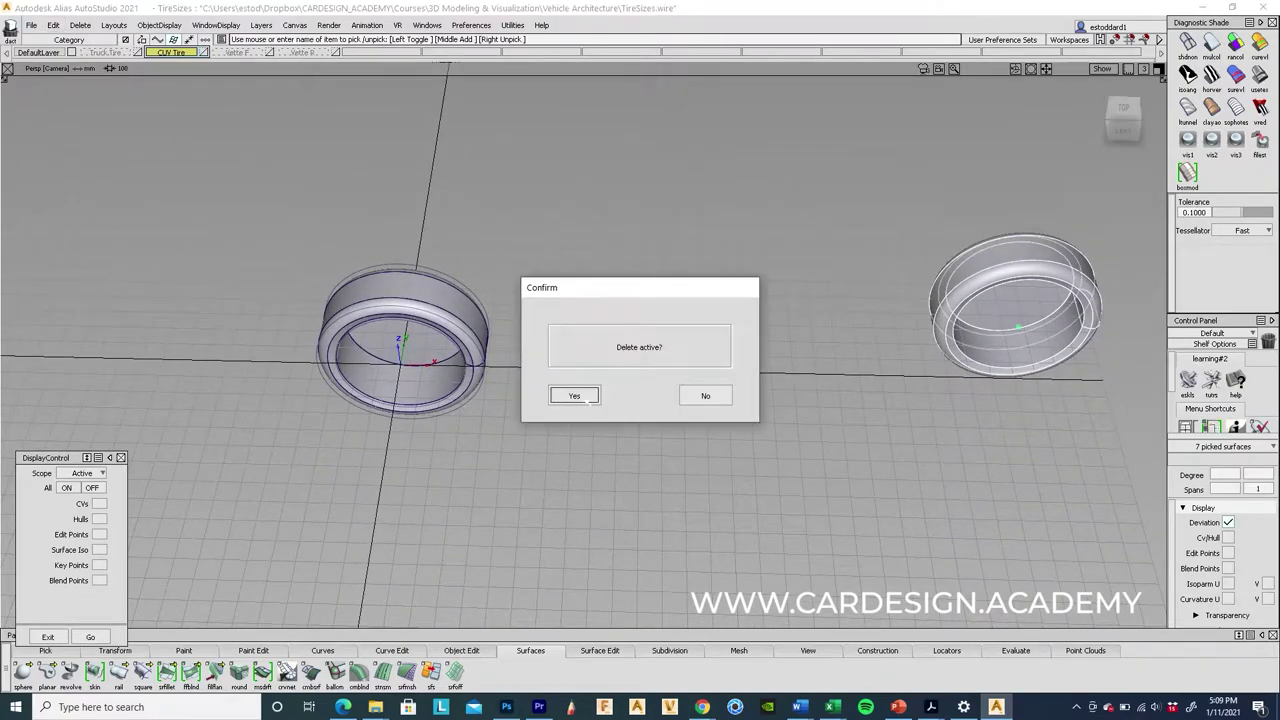
left_click(574, 396)
Set the Y translation in the Duplicate Object options to 0 and run the command.
left_click(53, 24)
mouse_move(105, 186)
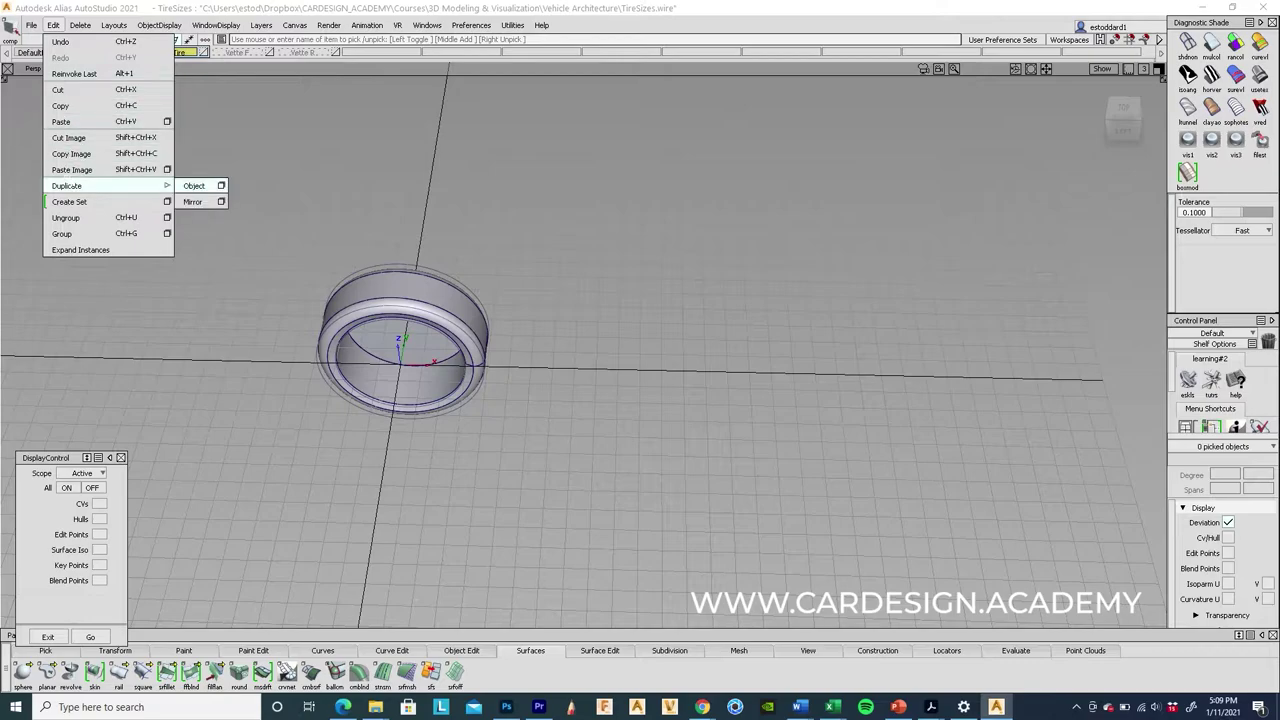
left_click(221, 185)
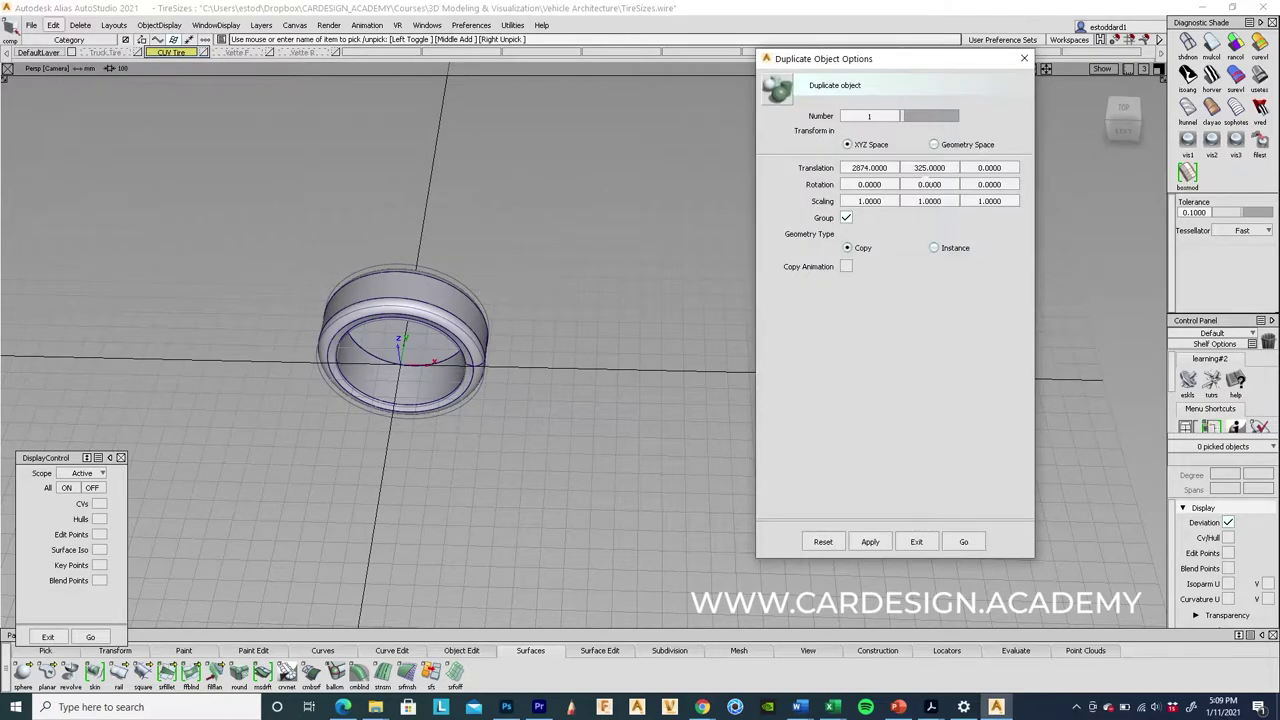
left_click(945, 167)
key("BackSpace")
key("BackSpace")
key("BackSpace")
key("BackSpace")
key("BackSpace")
key("BackSpace")
key("BackSpace")
key("BackSpace")
type("0")
left_click(960, 541)
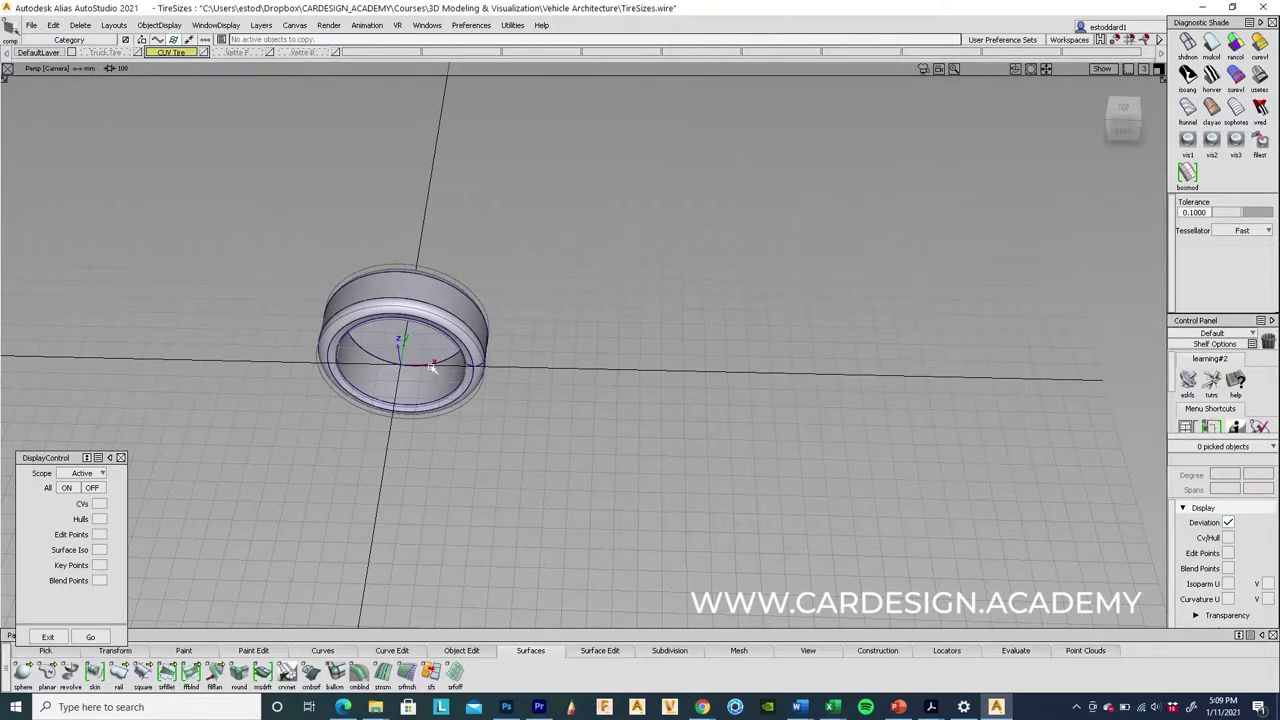
Select the whole tire group as an object and duplicate it using the stored X translation of 2874.
left_click_drag(416, 254, 371, 281, "ctrl+shift")
left_click(411, 299)
left_click(53, 25)
left_click(98, 106)
left_click(372, 290)
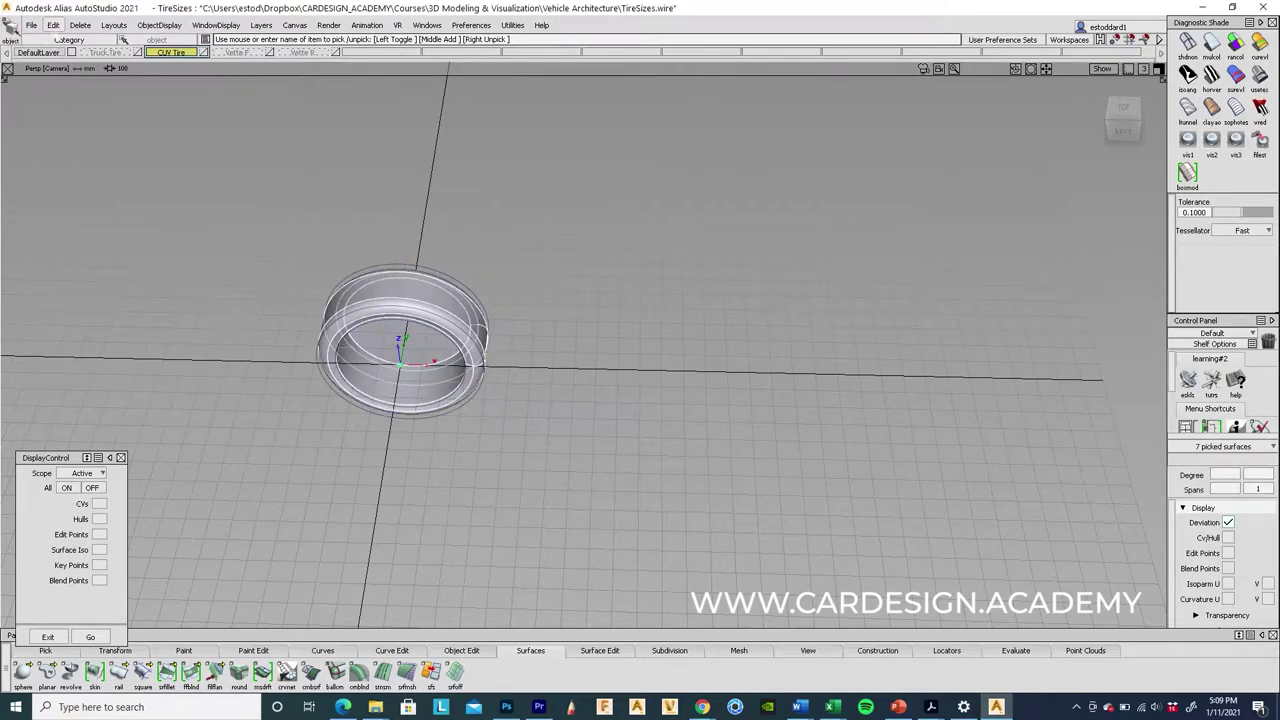
left_click(53, 24)
mouse_move(66, 185)
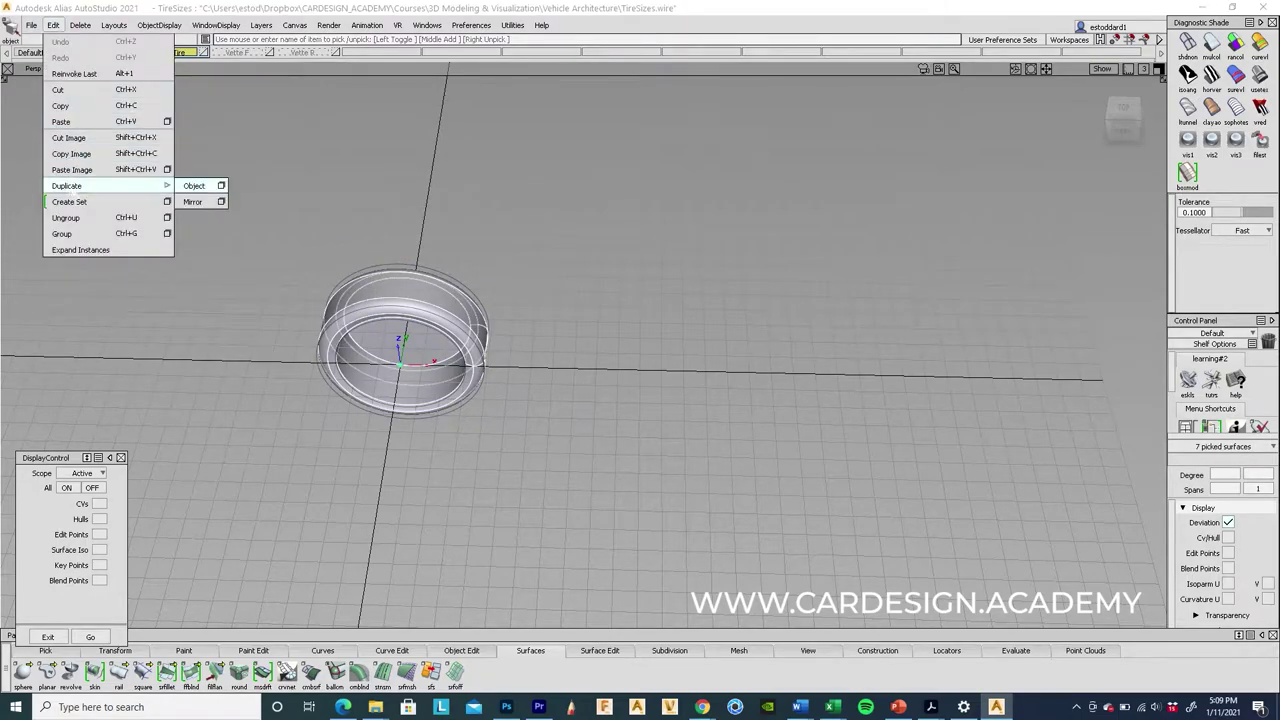
left_click(194, 186)
Switch to the VehicleDimensions_V1 spreadsheet in Excel, look up the CUV's half overall width (OAW/2), and return to Alias.
left_click_drag(854, 378, 740, 500, "alt+shift")
left_click_drag(633, 527, 651, 534, "alt+shift")
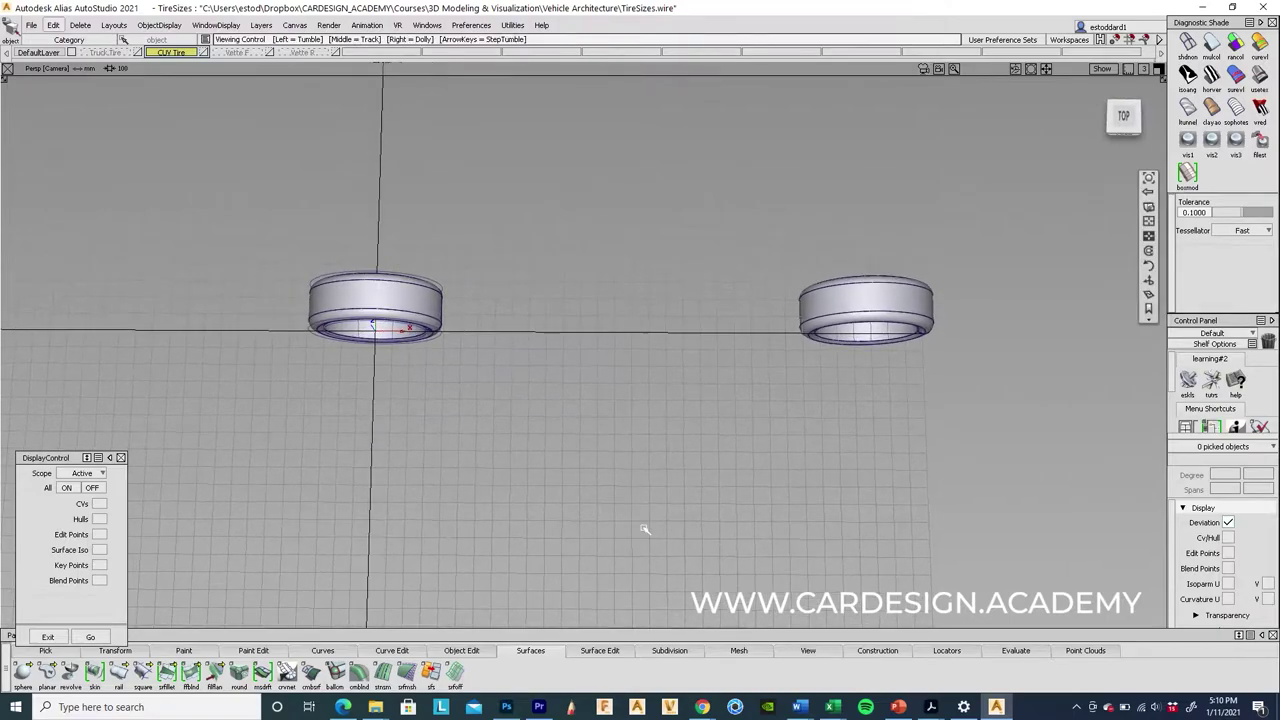
left_click_drag(410, 333, 474, 406, "alt+shift")
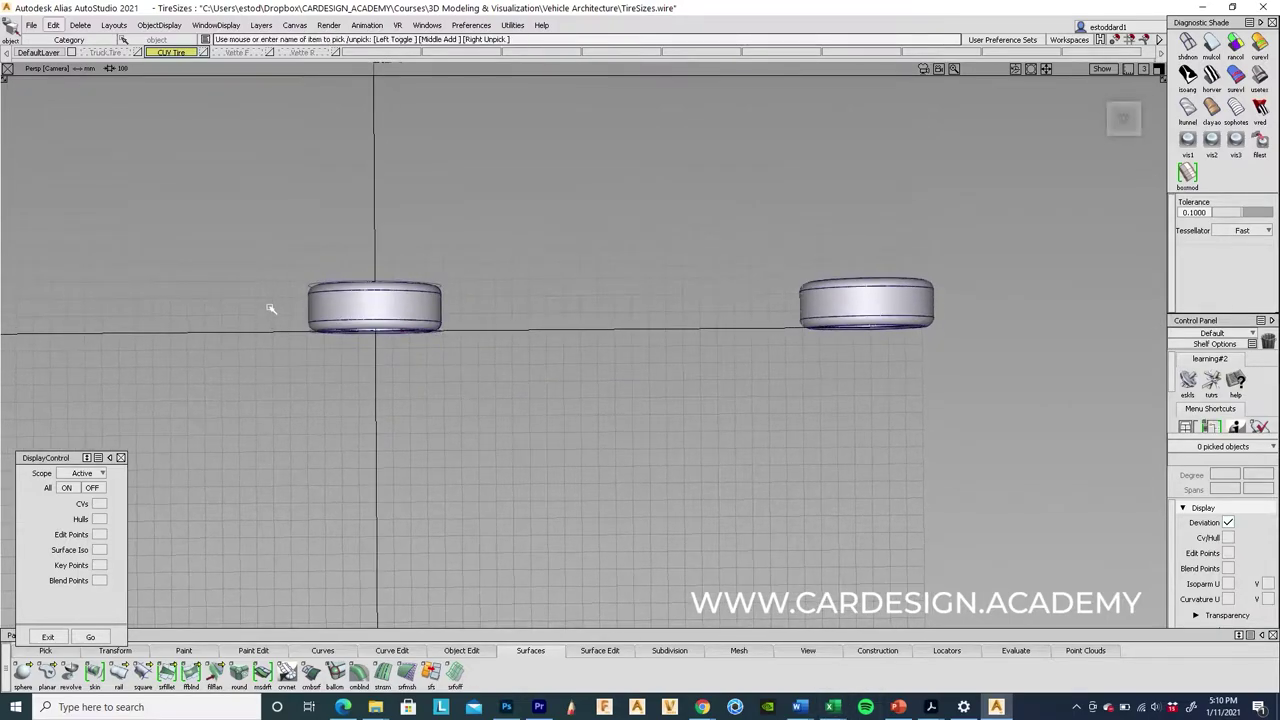
left_click_drag(979, 341, 871, 363, "alt+shift")
left_click_drag(671, 529, 697, 537, "alt+shift")
mouse_move(836, 710)
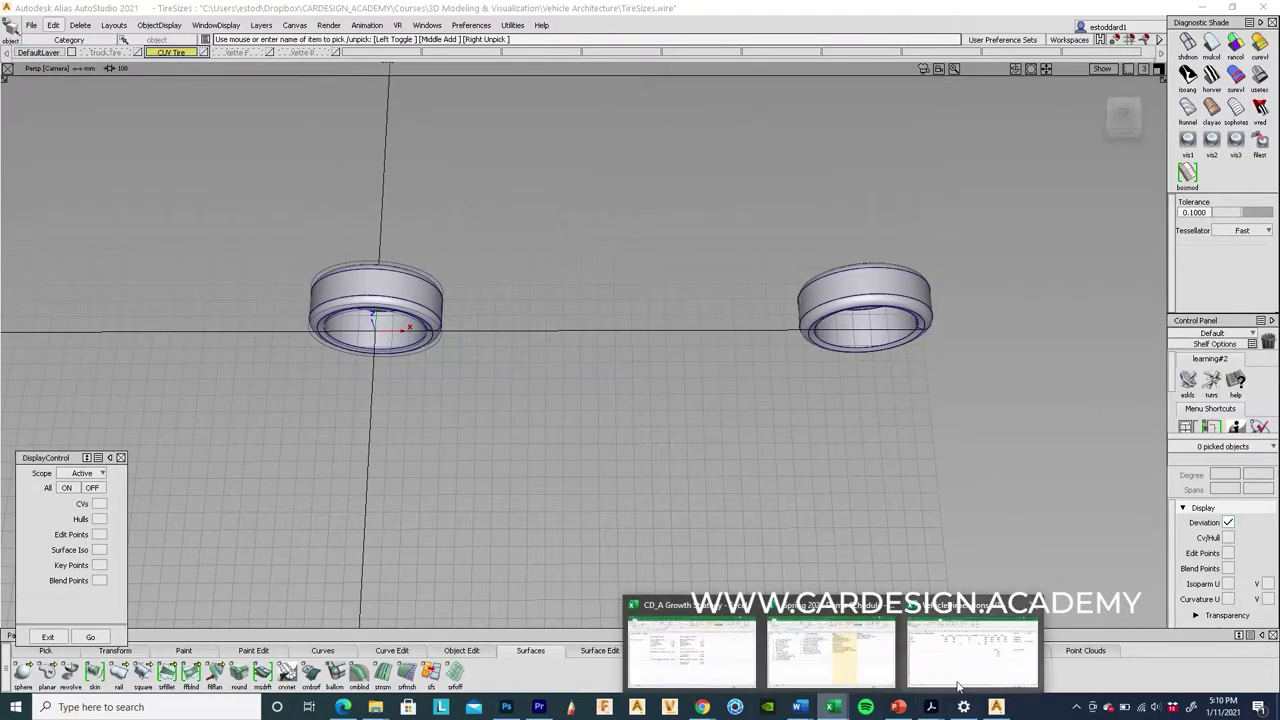
left_click(965, 650)
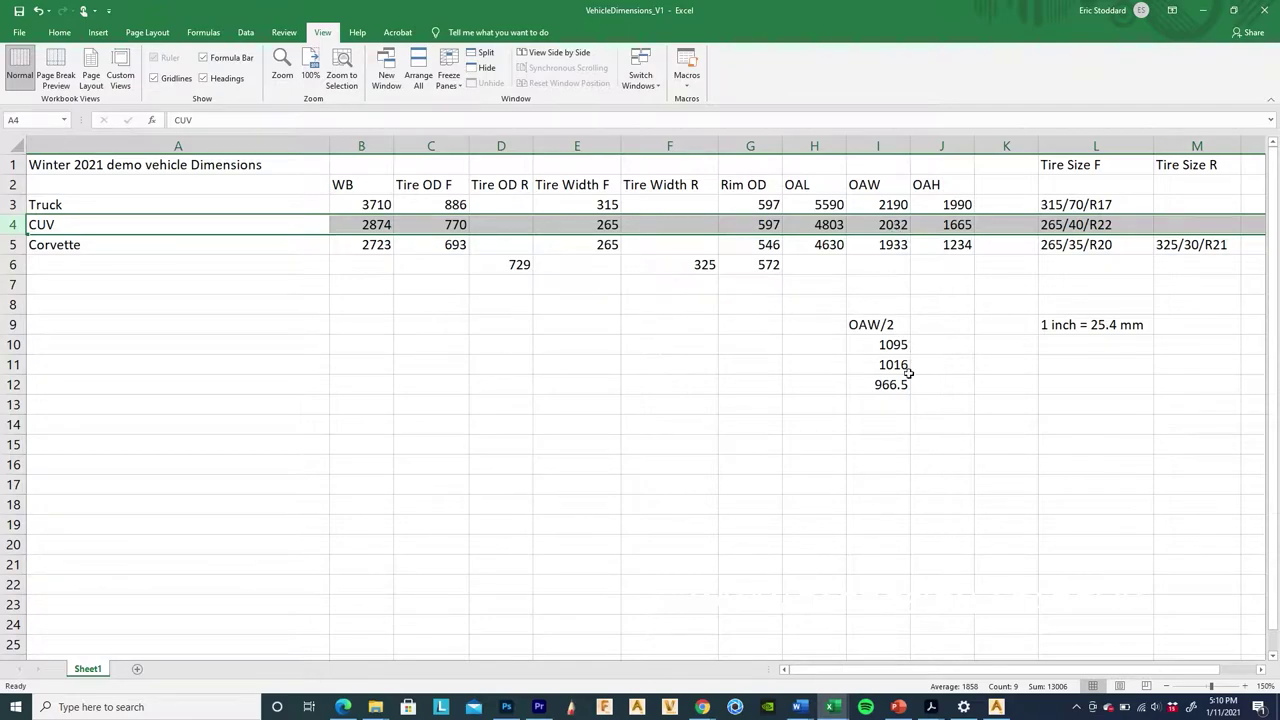
left_click(13, 344)
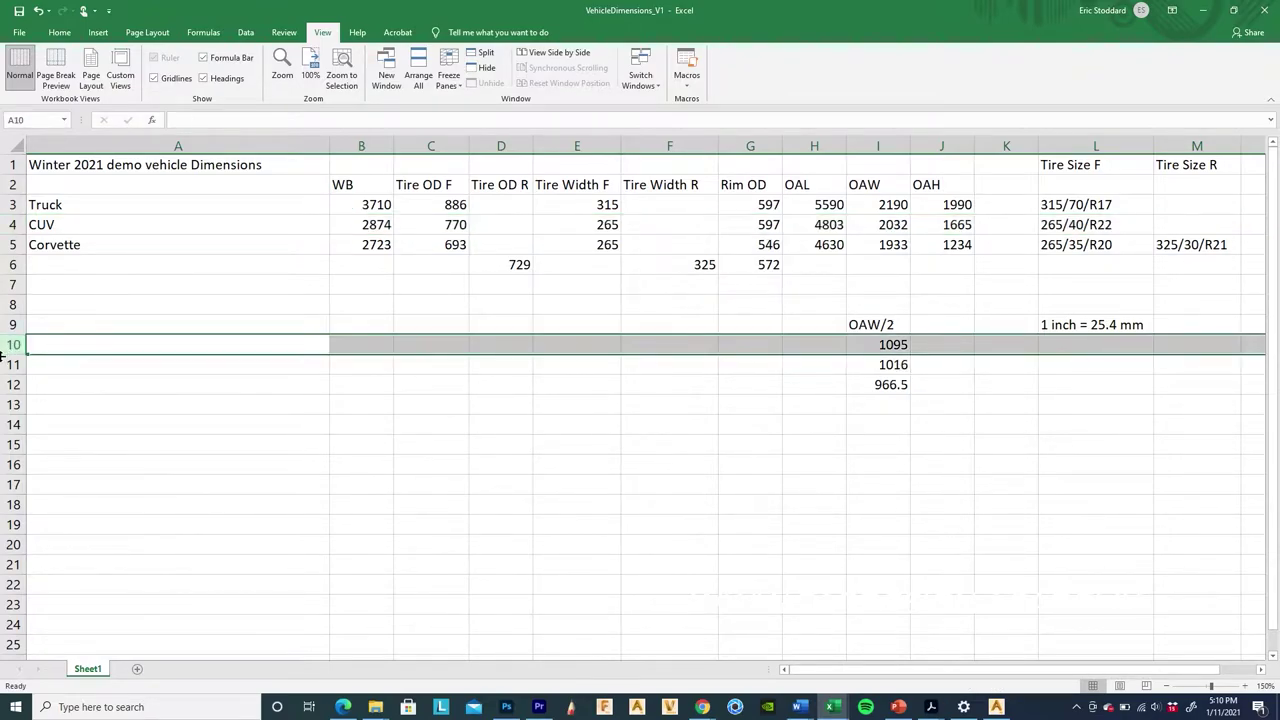
left_click(13, 364)
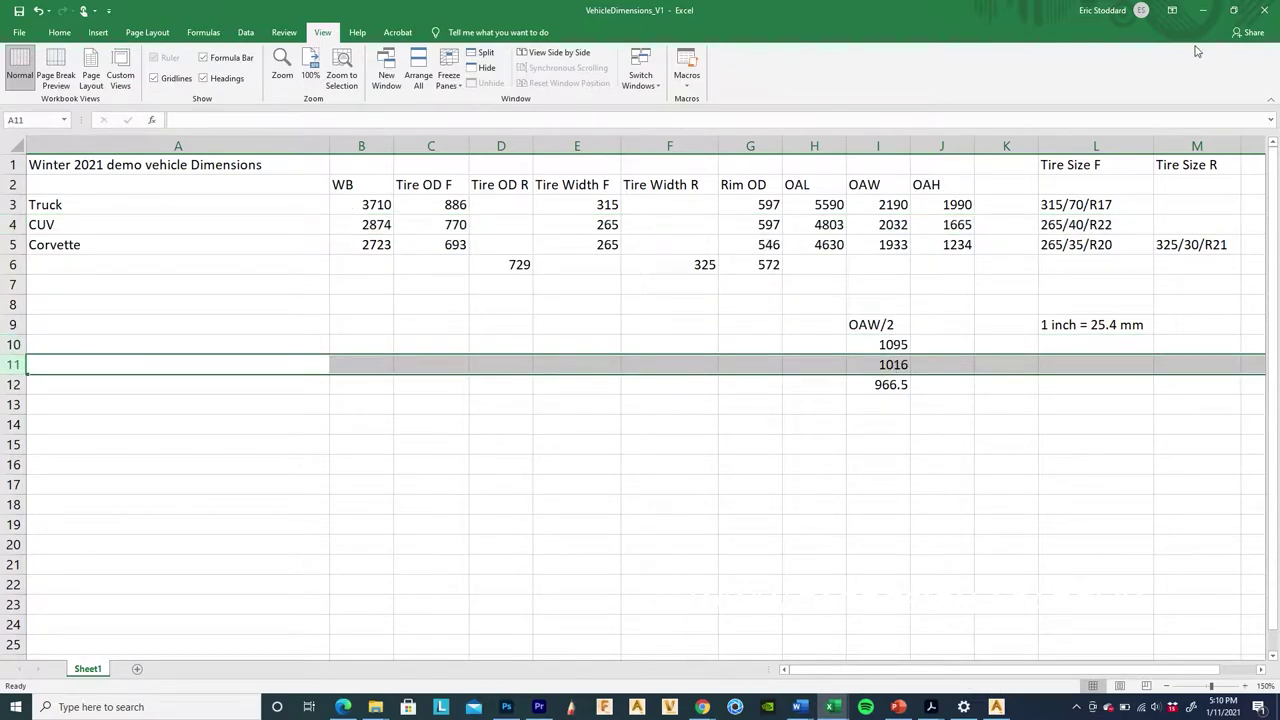
left_click(1202, 11)
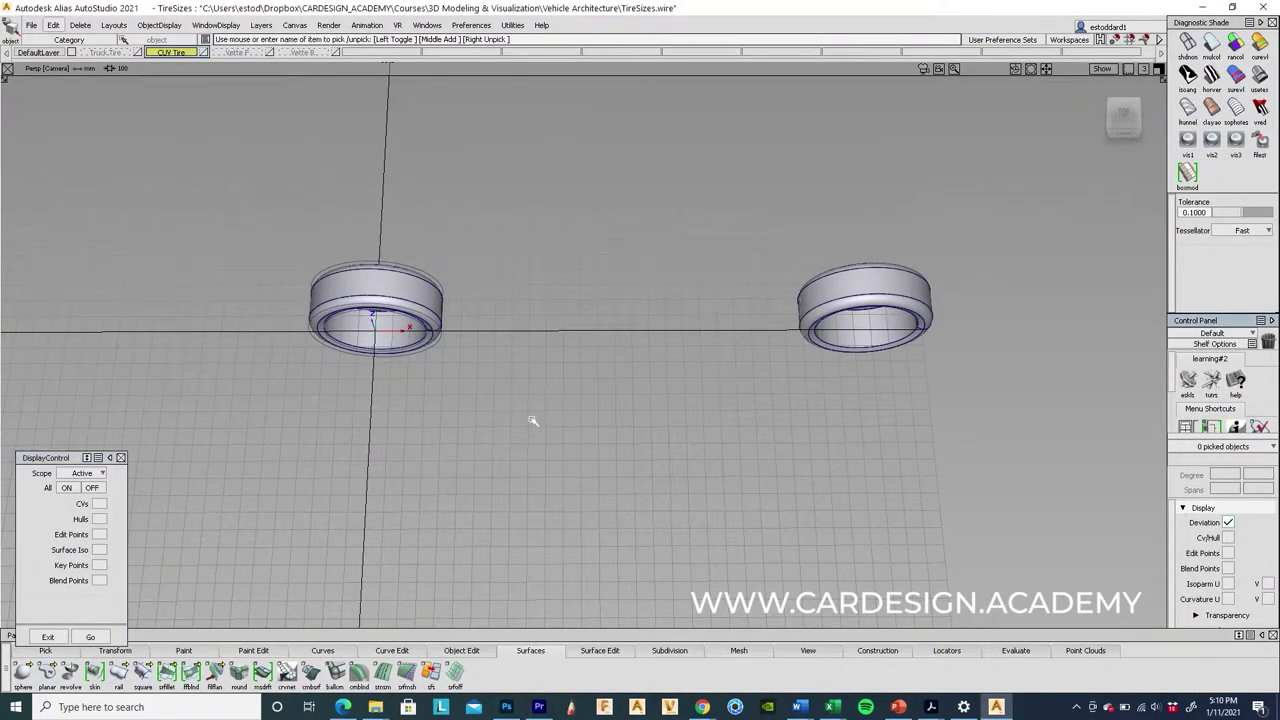
Try duplicating both CUV tires with the X translation set to 0 and Y to 1020, and delete the resulting copies.
left_click(426, 303)
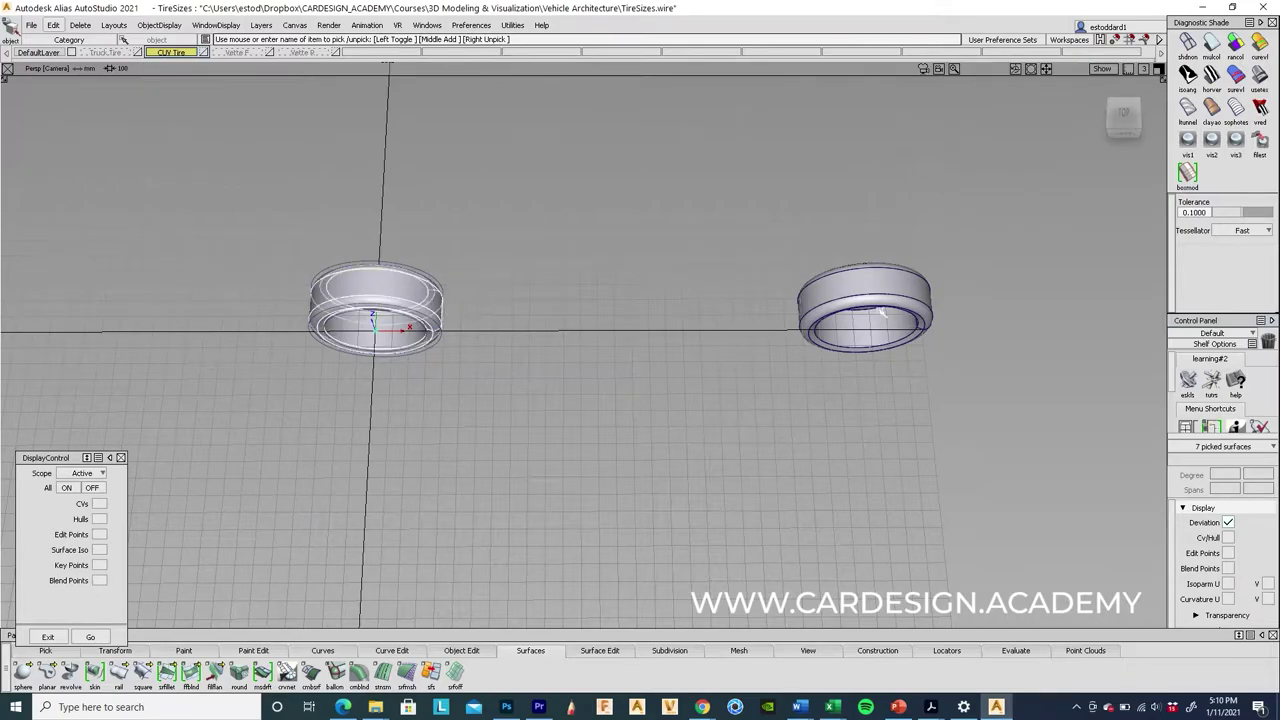
left_click(876, 310)
left_click_drag(829, 366, 666, 320, "alt+shift")
left_click(53, 24)
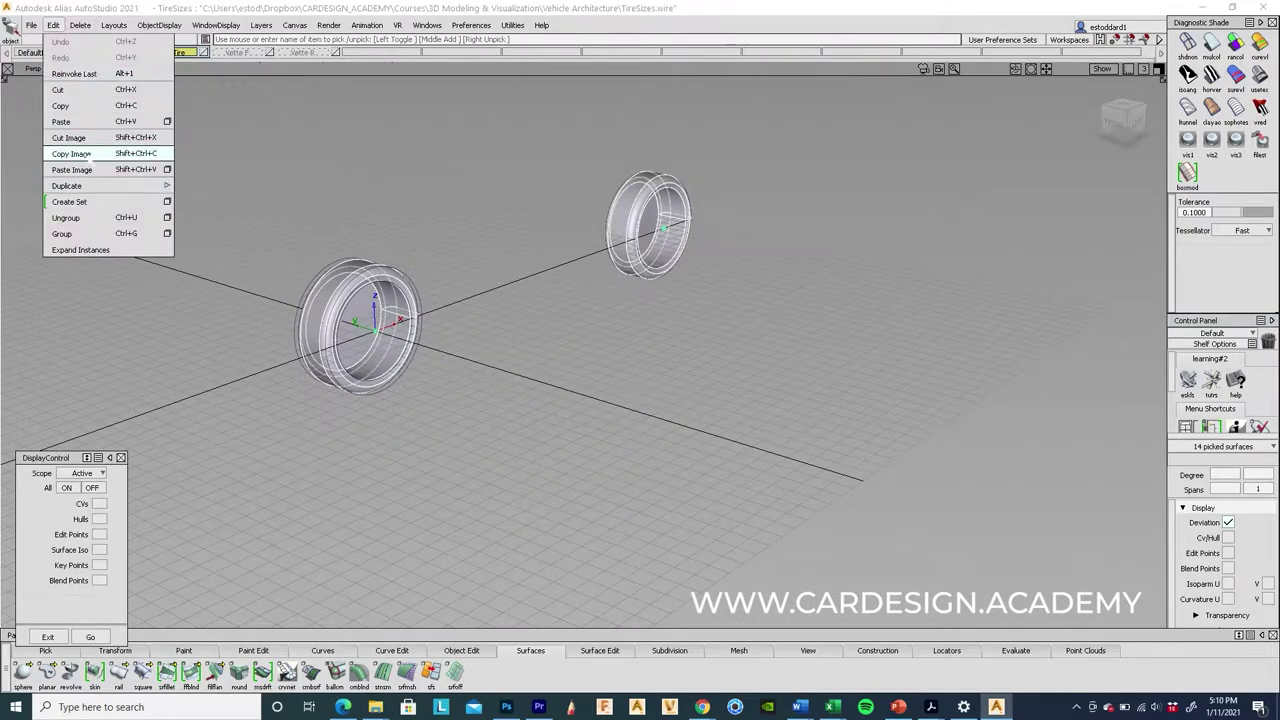
mouse_move(110, 185)
left_click(221, 185)
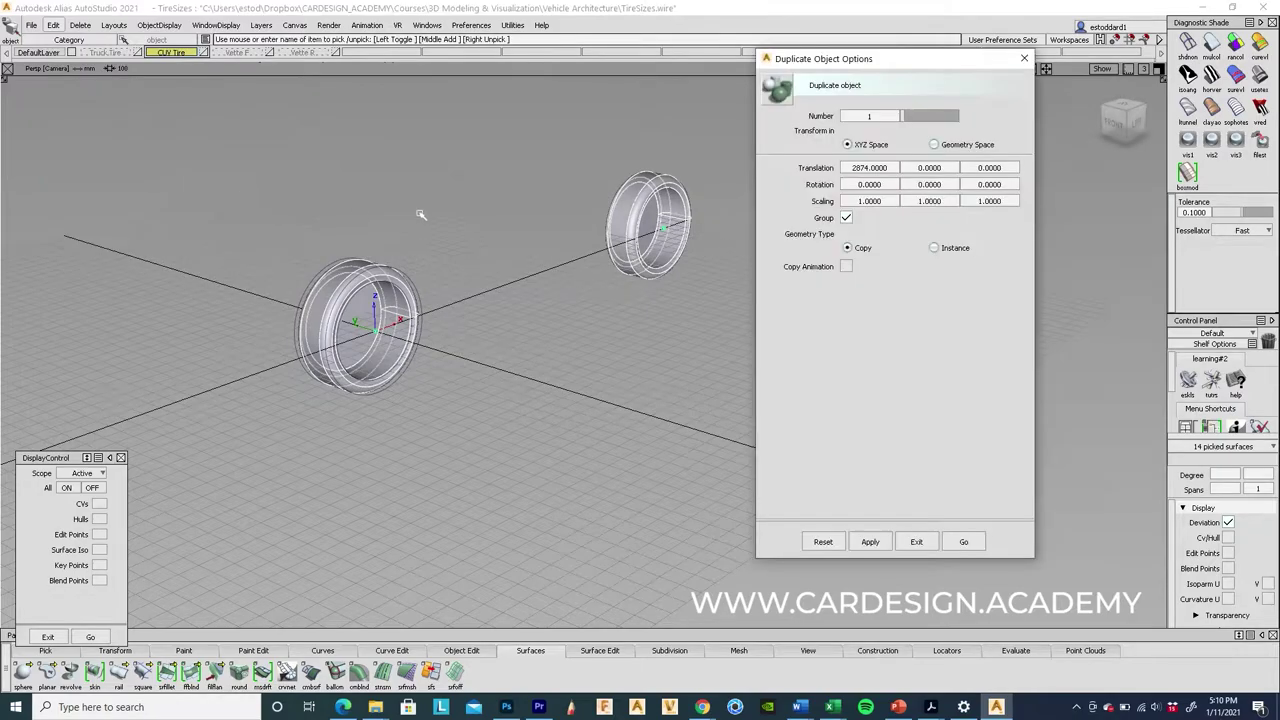
left_click_drag(893, 169, 693, 170)
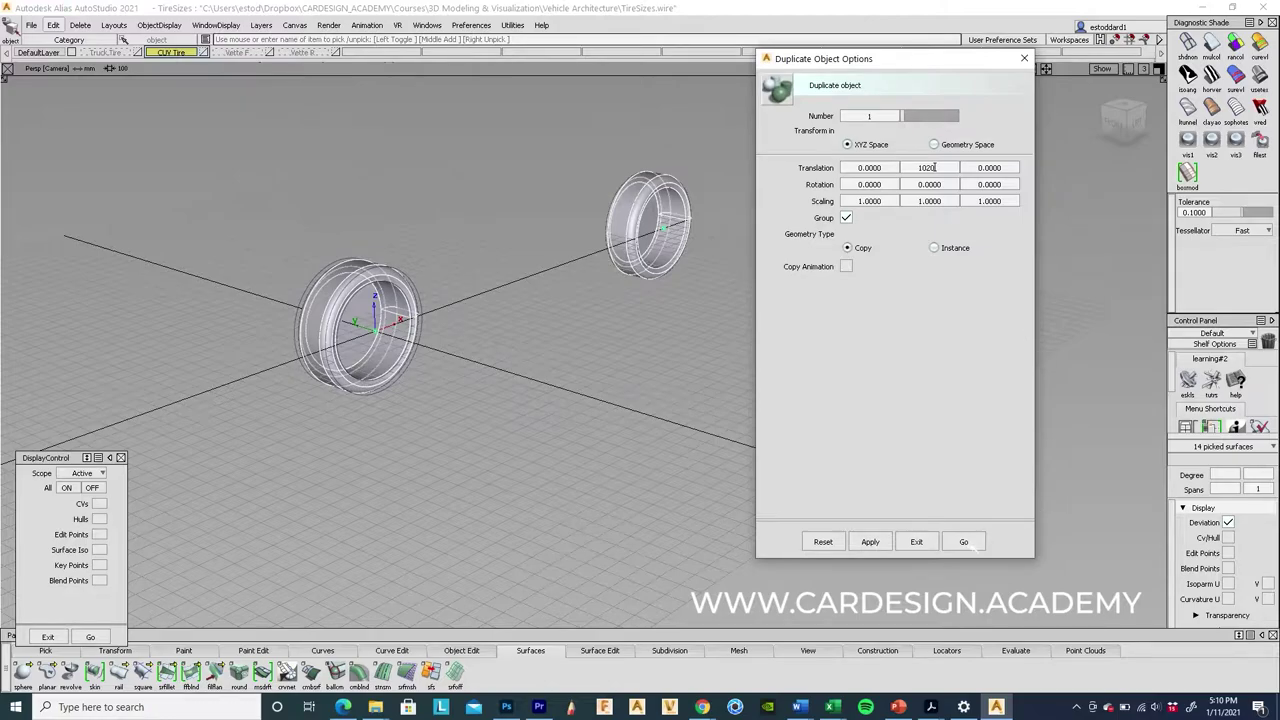
left_click(967, 543)
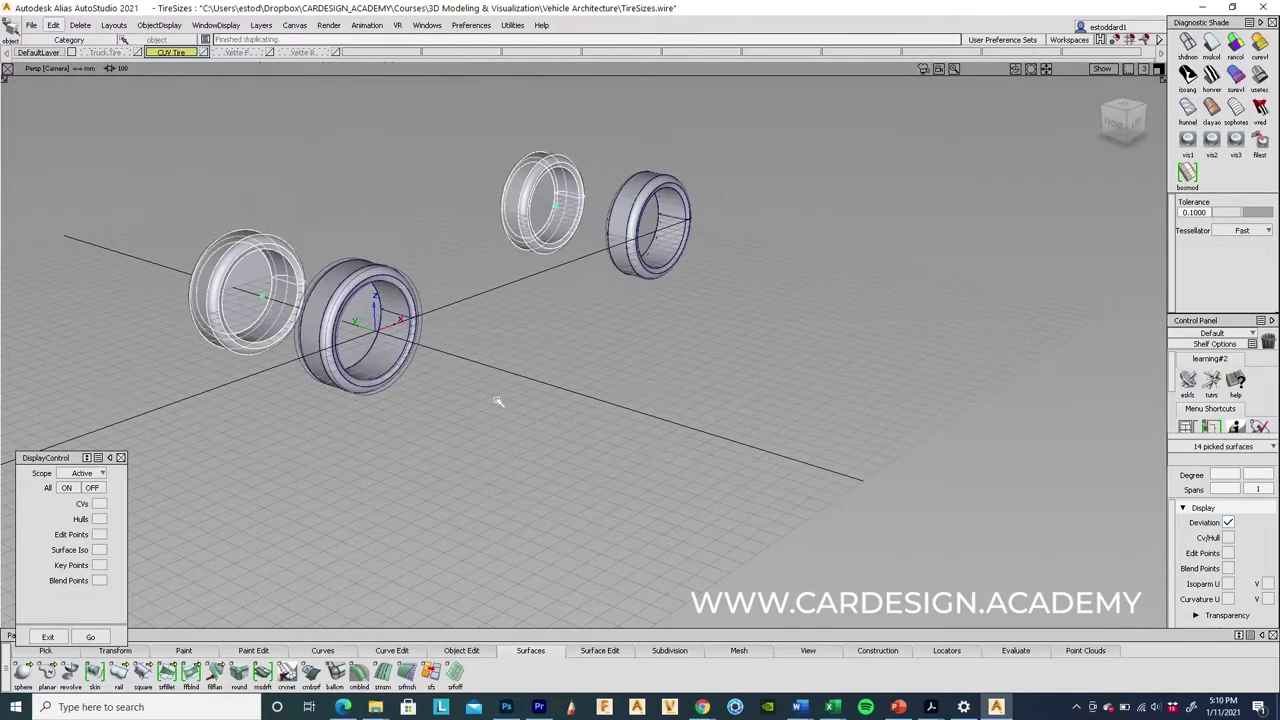
key("Delete")
left_click(574, 397)
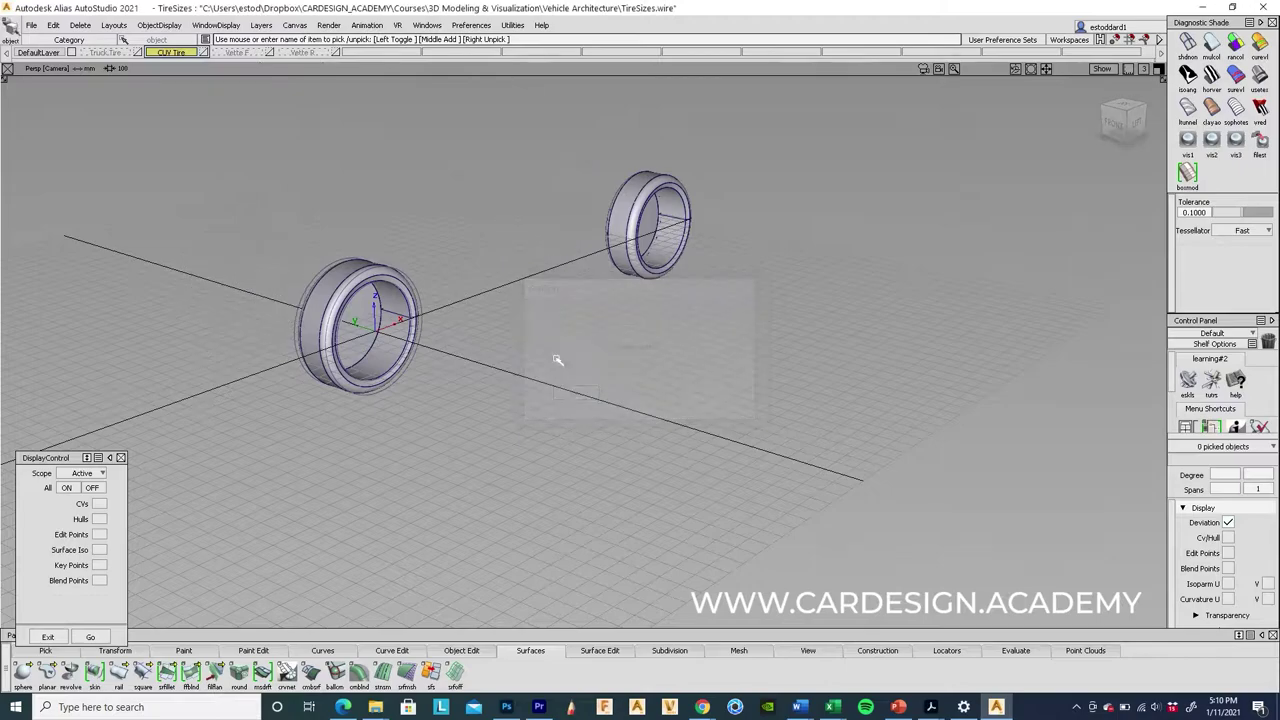
Duplicate both CUV tires as one copy with the translation set to X 0, Y -1020 and Z 0.
left_click(369, 316)
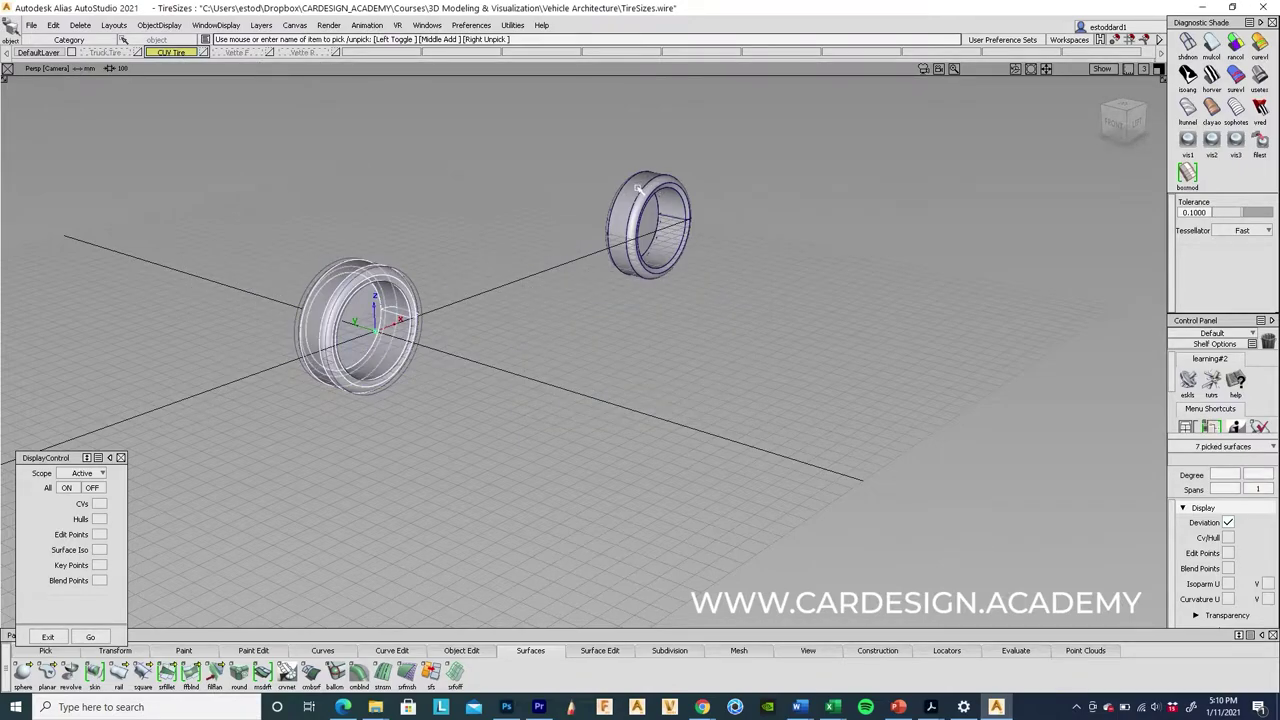
left_click(660, 226)
left_click(53, 25)
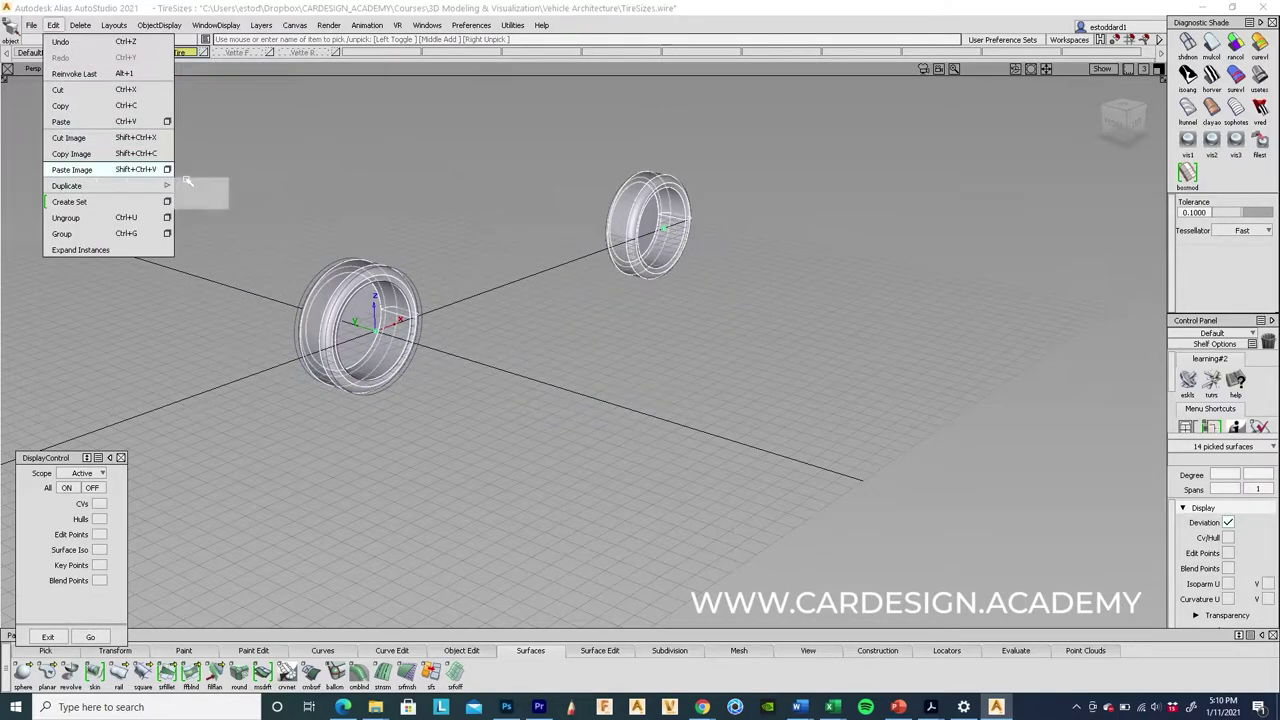
mouse_move(90, 186)
left_click(221, 186)
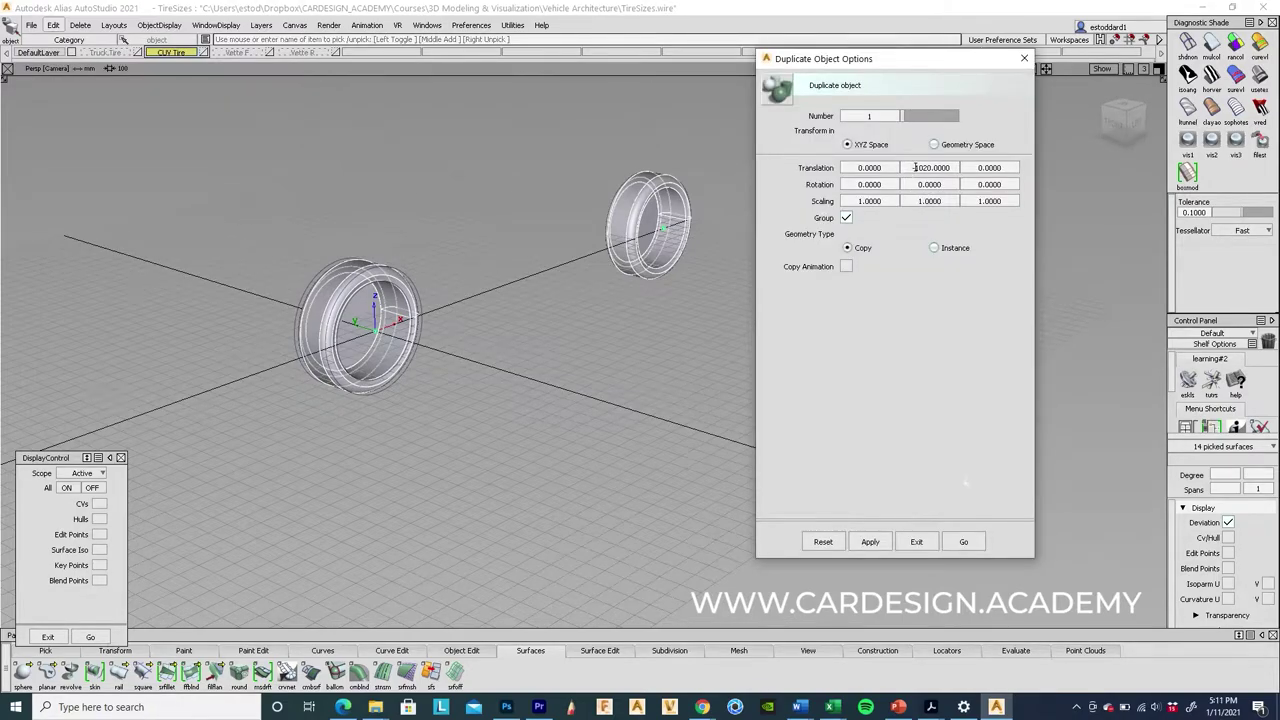
left_click(966, 541)
Delete the two original tires on the centerline, leaving the copies that are offset along Y.
mouse_move(377, 451)
left_mouse_down("alt+shift")
mouse_move(566, 417)
mouse_move(481, 447)
mouse_move(420, 400)
left_mouse_up("alt+shift")
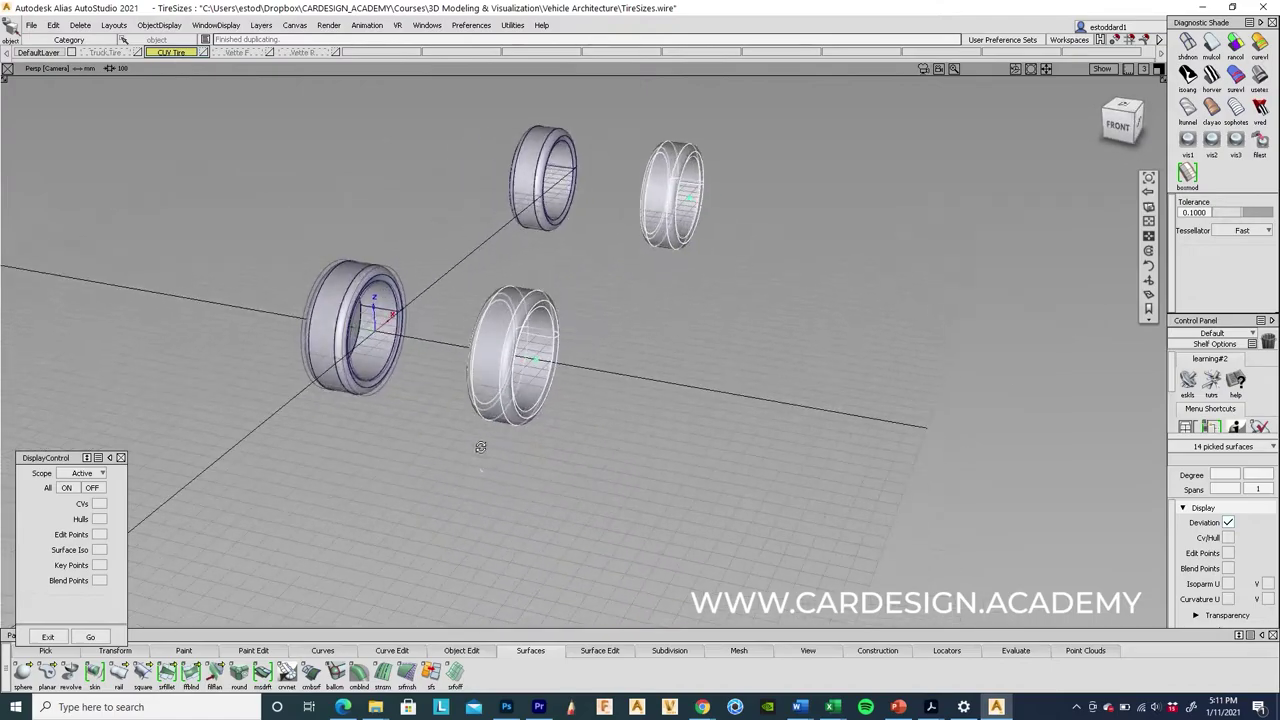
left_click_drag(338, 262, 336, 297, "ctrl+shift")
left_click(402, 170)
left_click(350, 308)
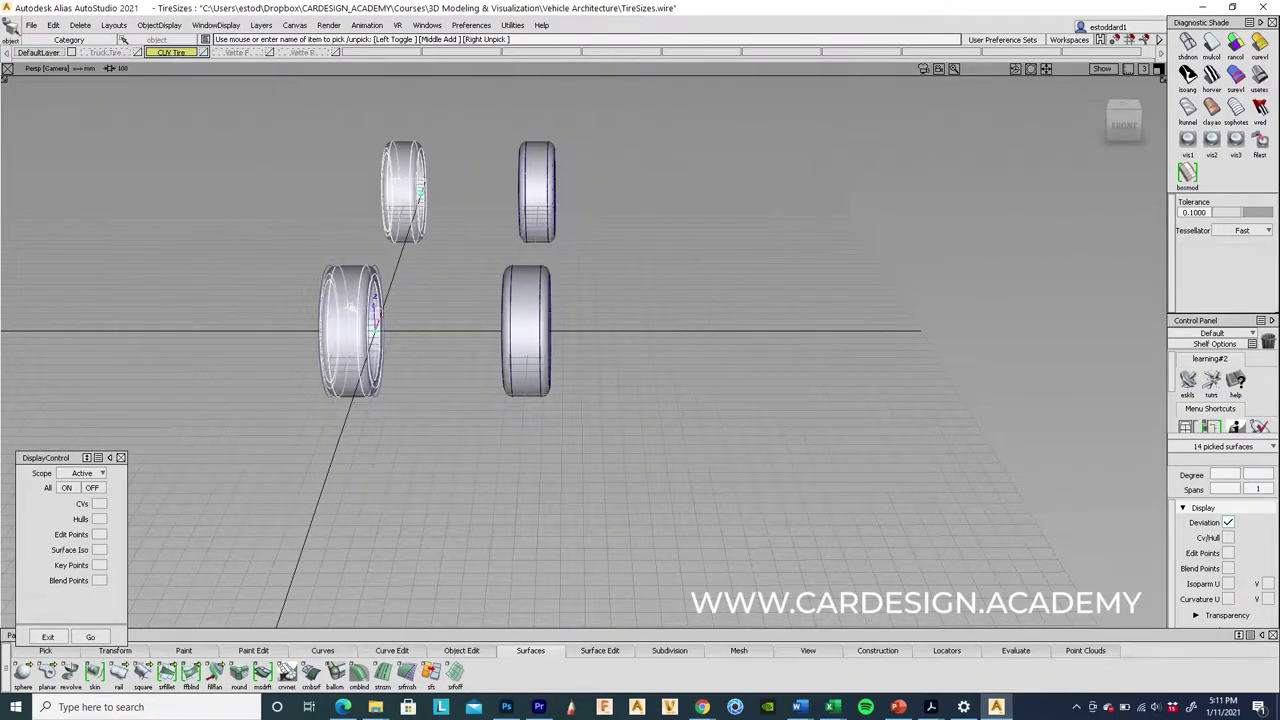
key("Delete")
left_click(575, 396)
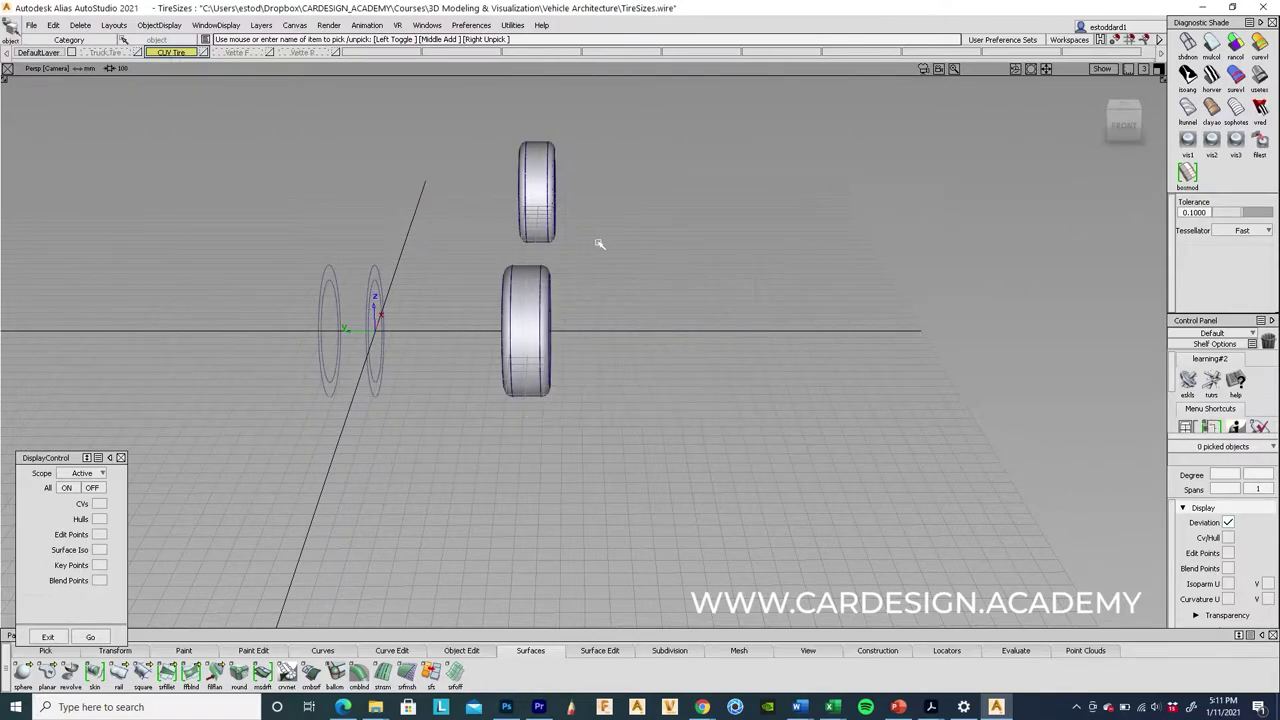
Pick both remaining CUV tires as objects and group them together.
left_click_drag(648, 271, 680, 394, "alt+shift")
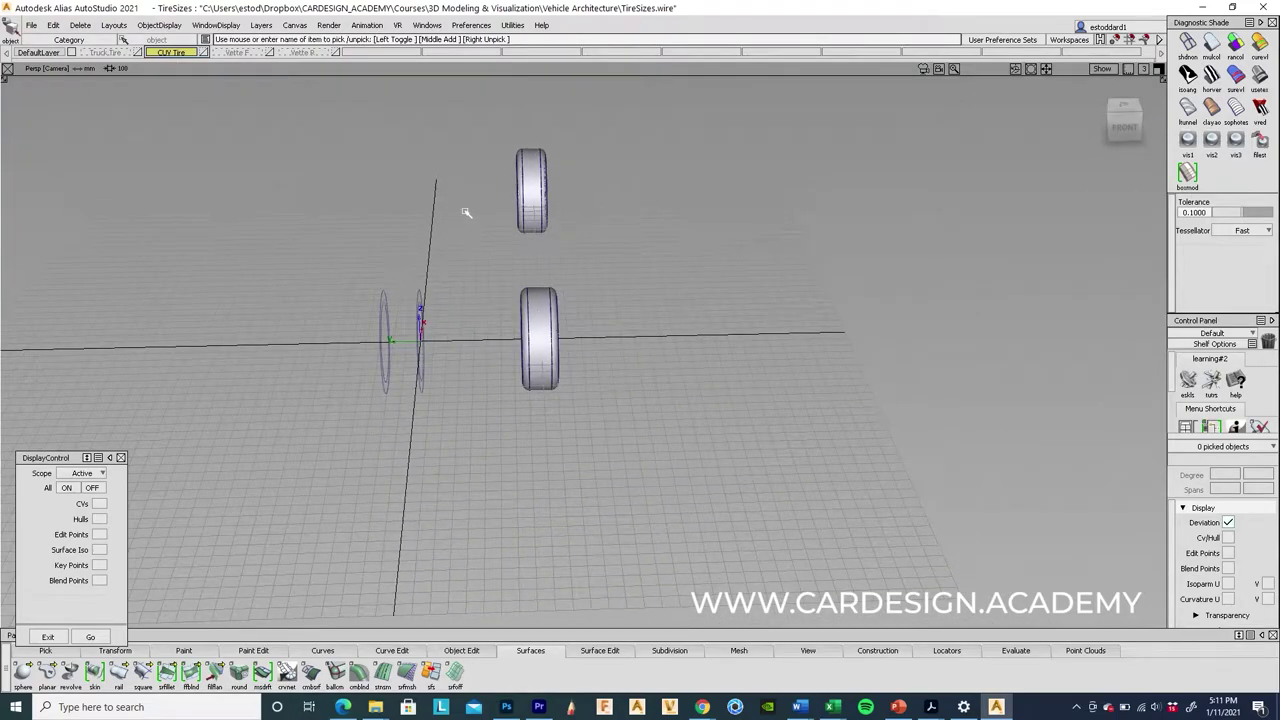
left_click_drag(492, 188, 614, 443, "ctrl+shift")
left_click_drag(740, 458, 422, 412, "alt+shift")
left_click_drag(630, 441, 590, 400, "alt+shift")
left_click(55, 26)
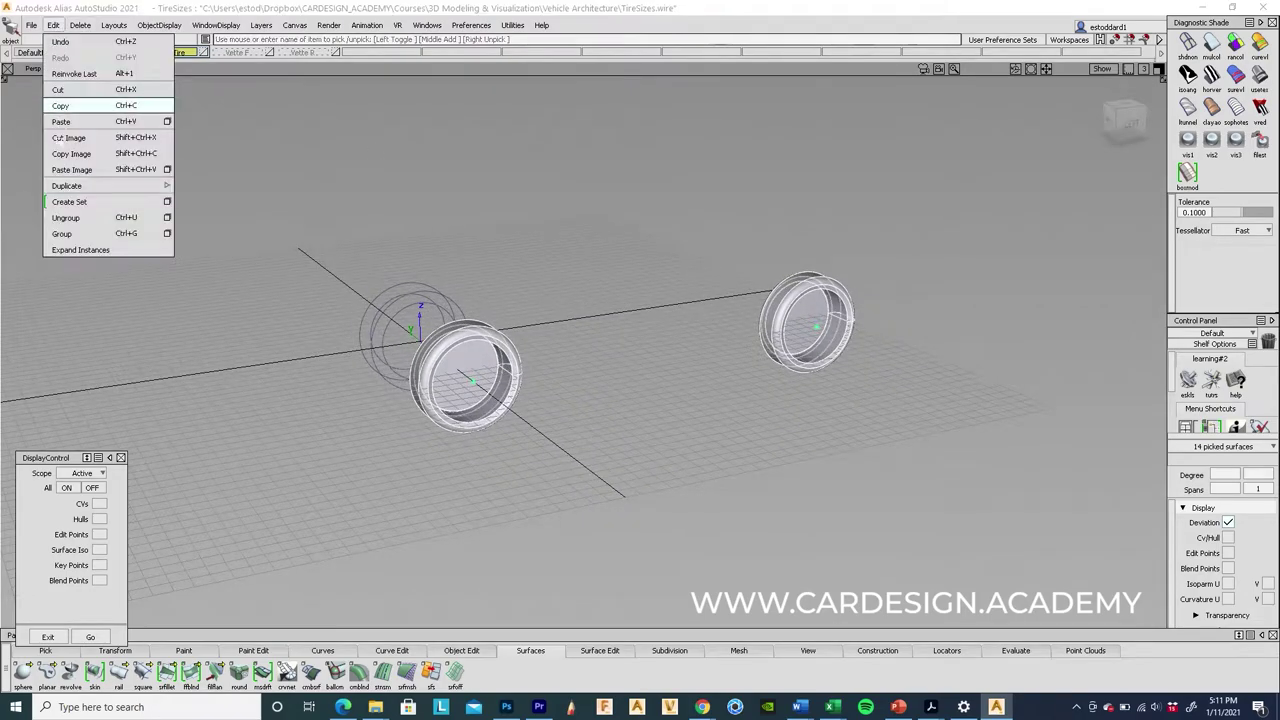
left_click(88, 234)
left_click_drag(91, 269, 435, 420, "alt+shift")
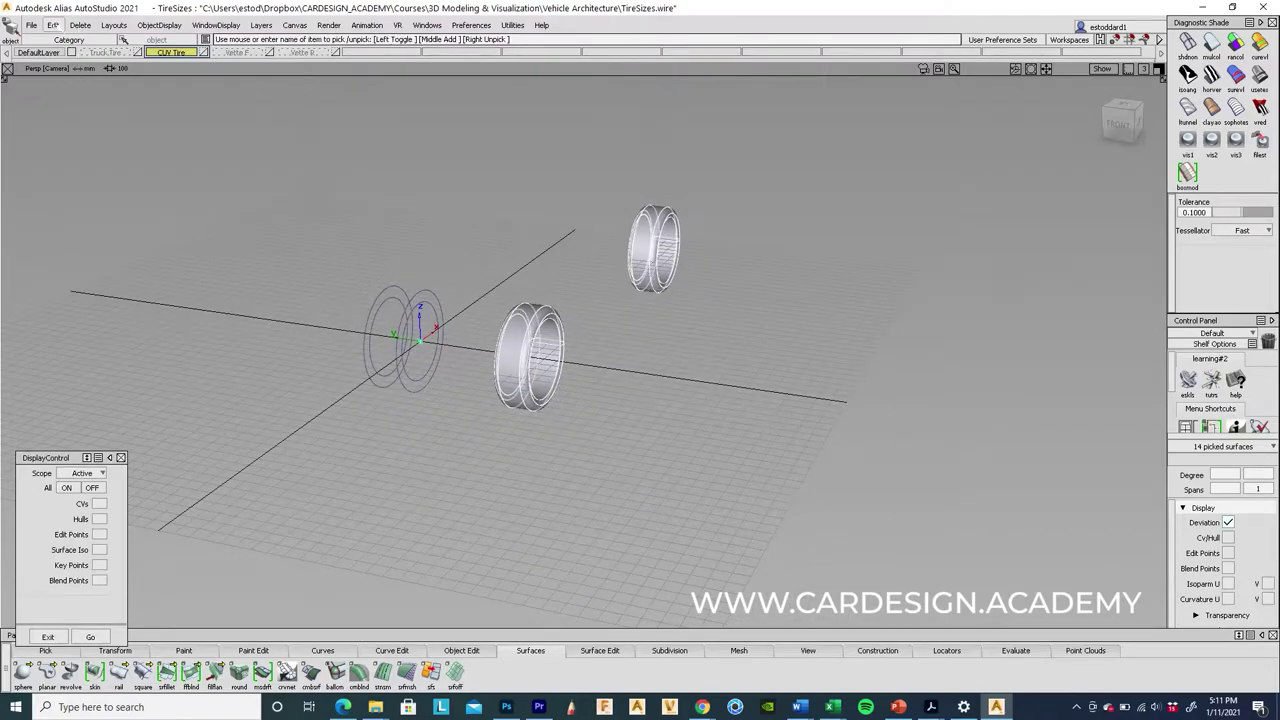
Duplicate the grouped tires to the opposite side with the Y translation set to 0 and the Y scaling to -1.
left_click(53, 25)
mouse_move(110, 186)
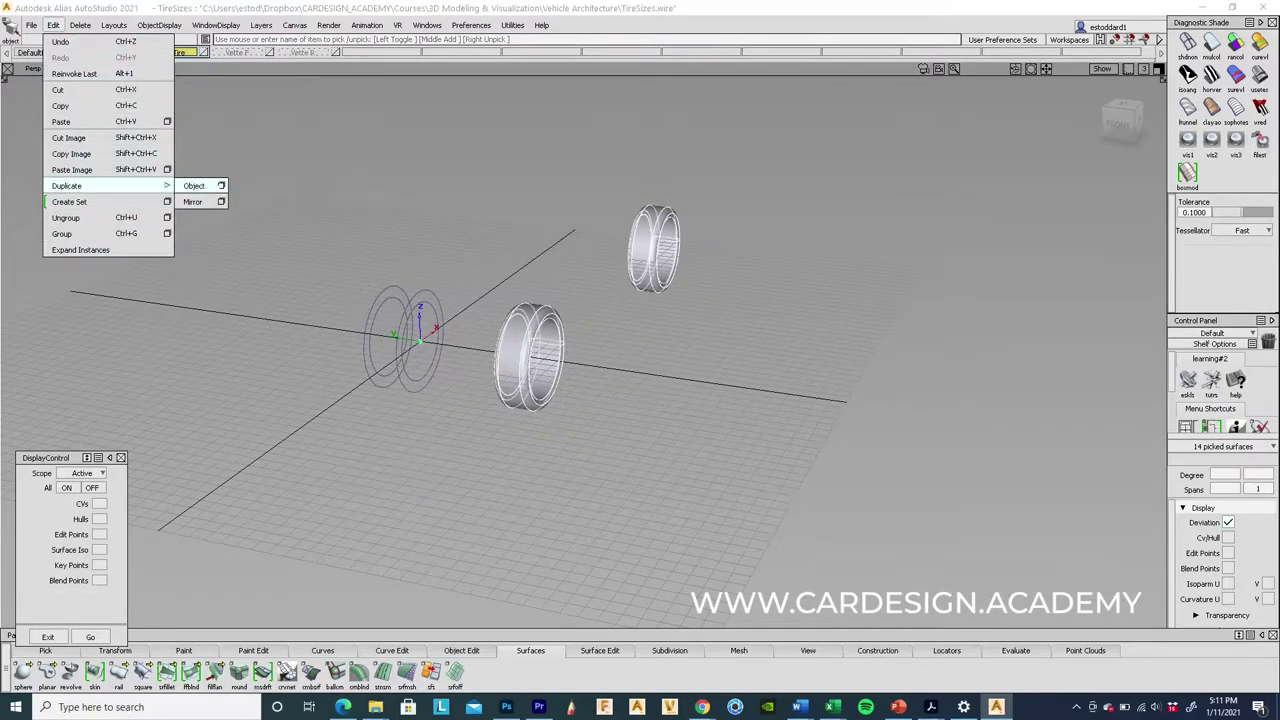
left_click(221, 186)
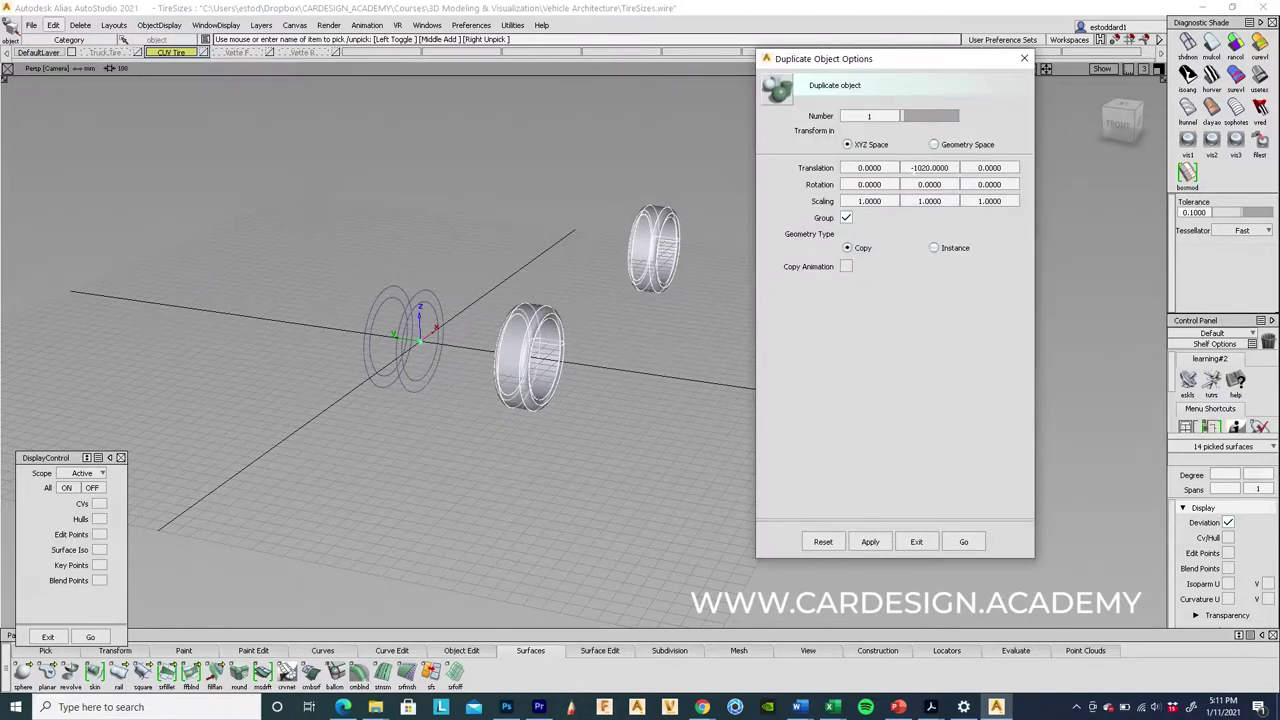
left_click_drag(911, 167, 949, 167)
type("0")
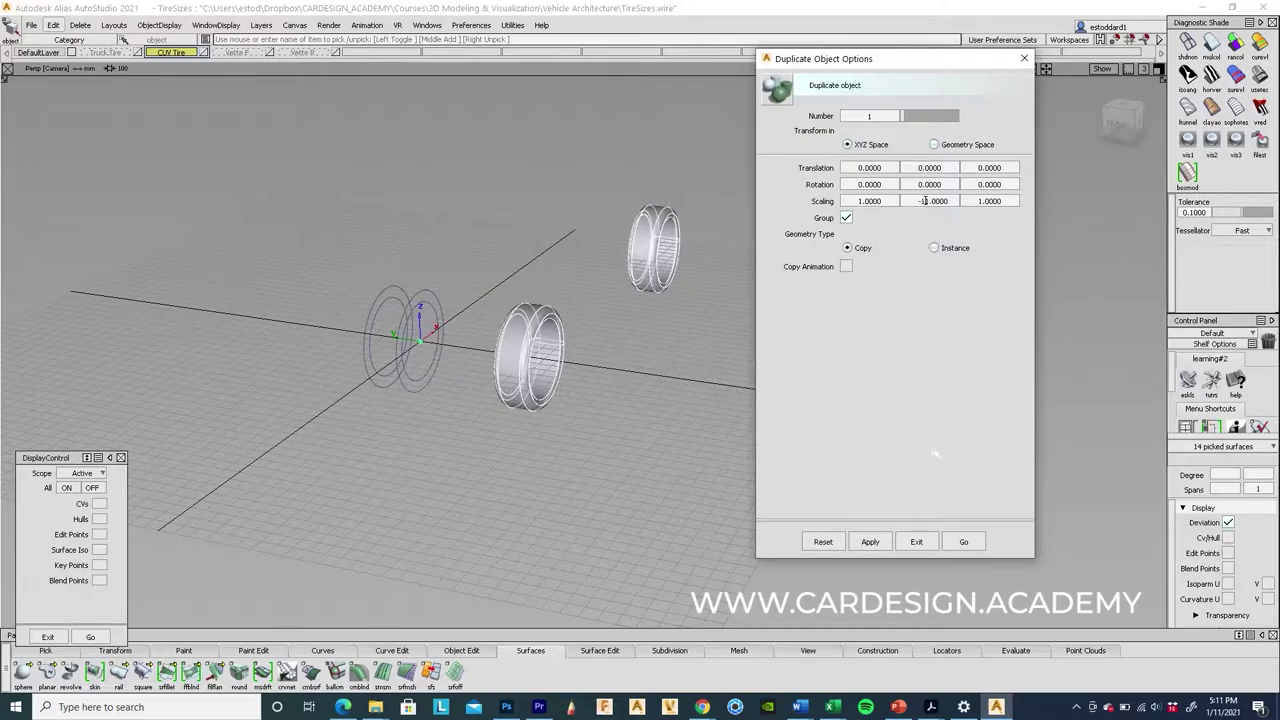
left_click(966, 541)
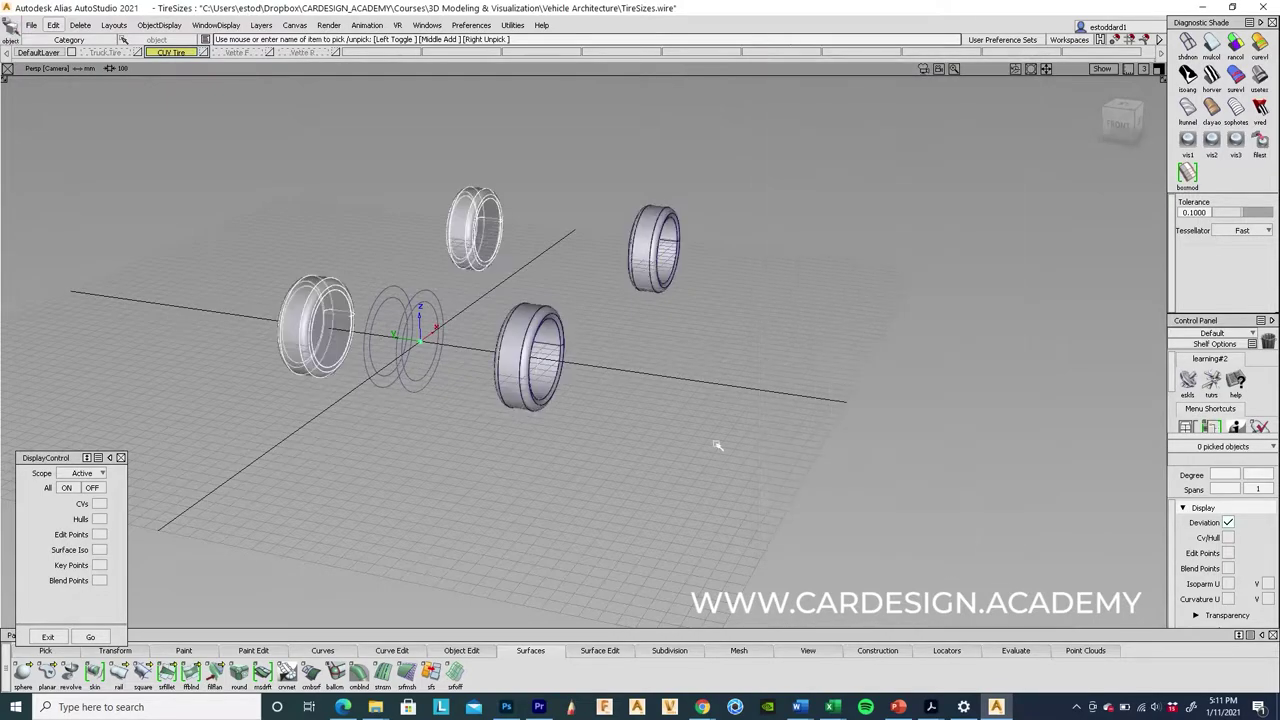
left_click(699, 371)
left_click_drag(699, 371, 567, 440, "alt+shift")
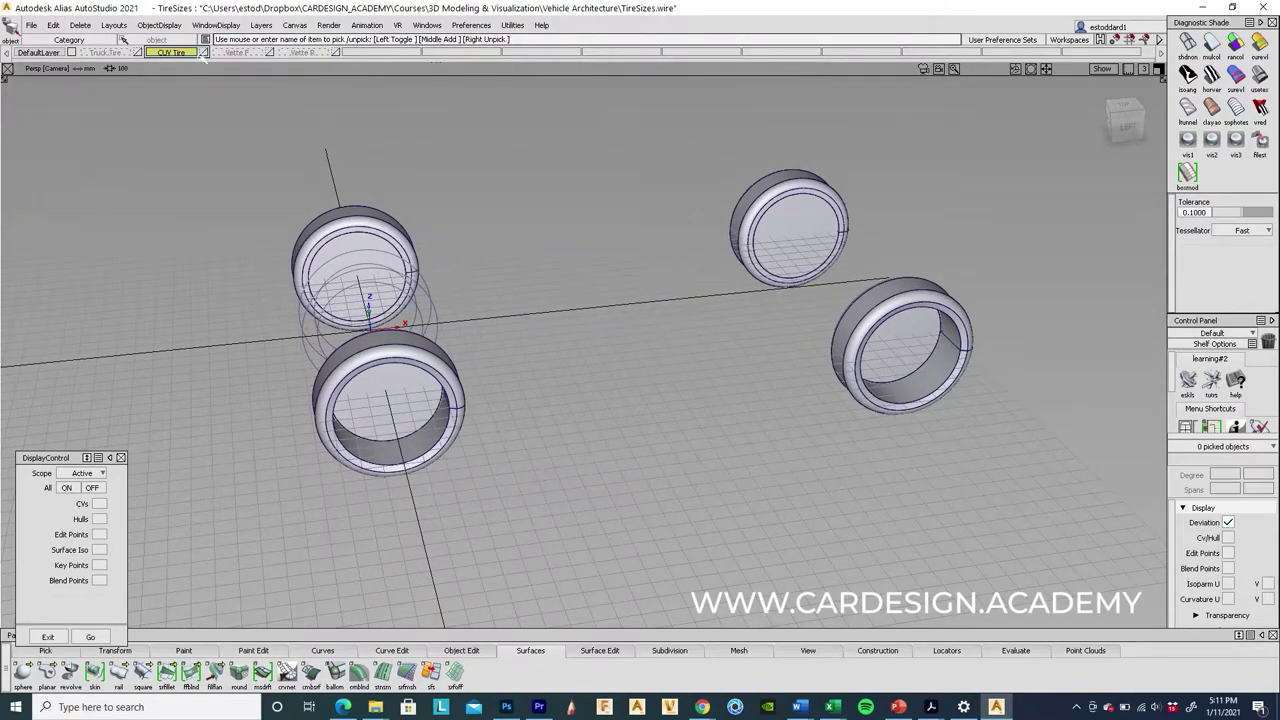
Show the Truck Tire layer in place of the CUV Tire layer and turn off all control displays on the truck tire's surfaces.
left_click(108, 53)
left_click_drag(375, 372, 450, 372, "alt+shift")
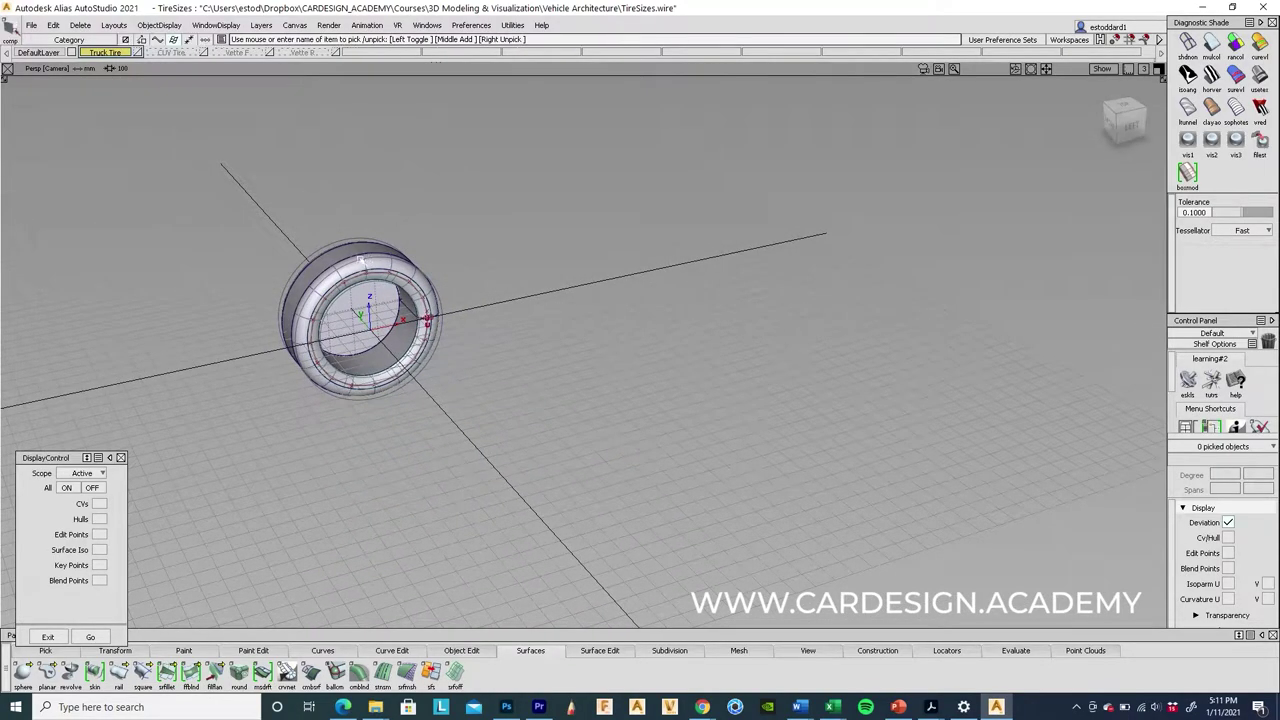
left_click_drag(304, 216, 554, 488)
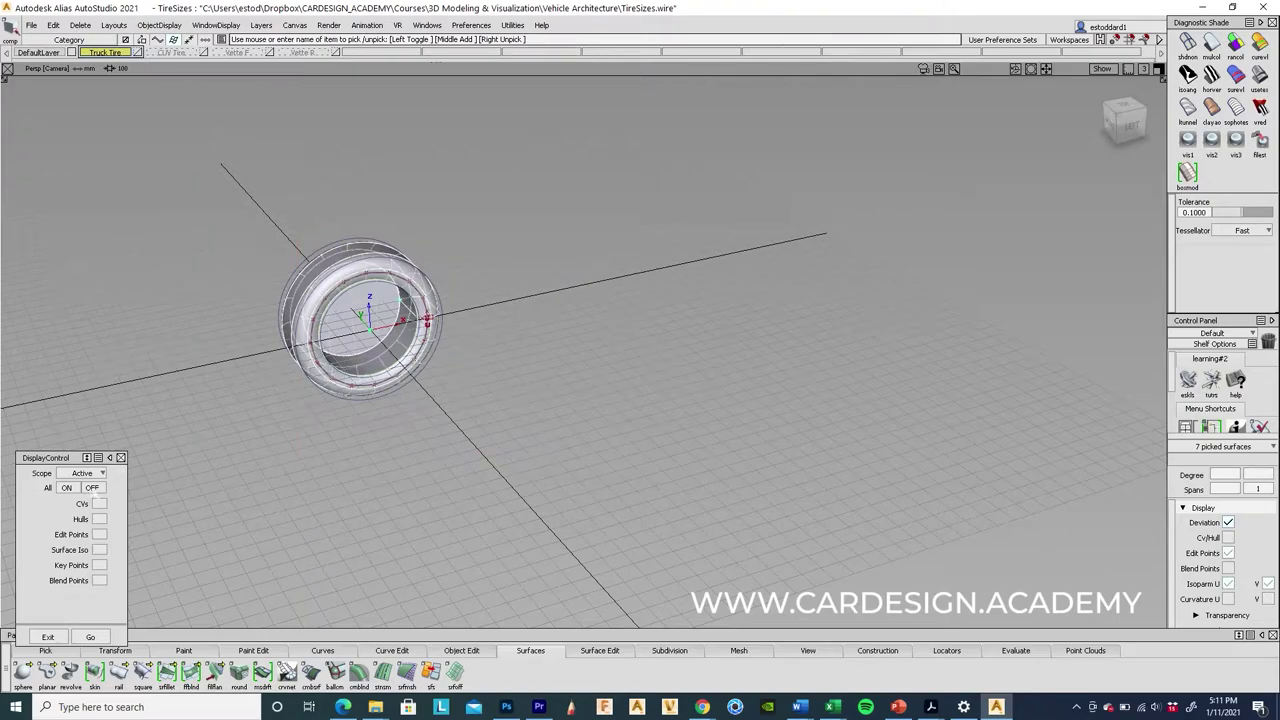
left_click(90, 487)
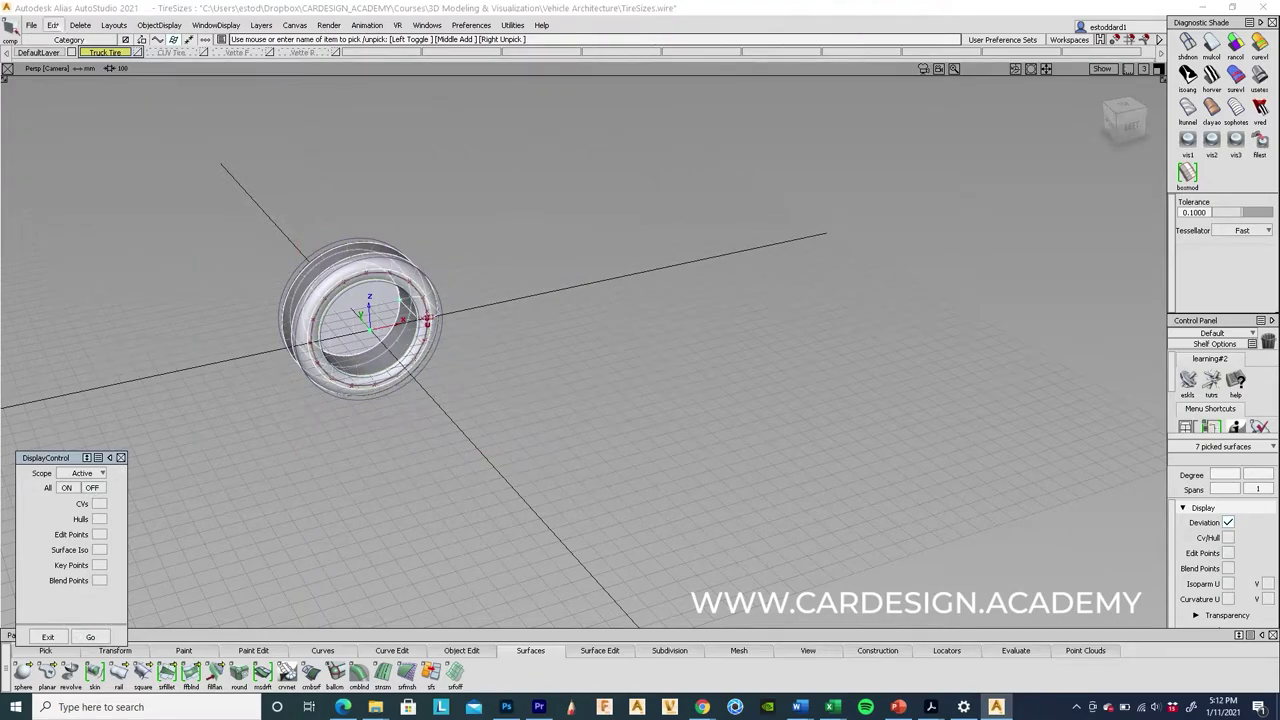
Group the truck tire's picked surfaces and delete their construction history.
left_click(53, 24)
left_click(65, 233)
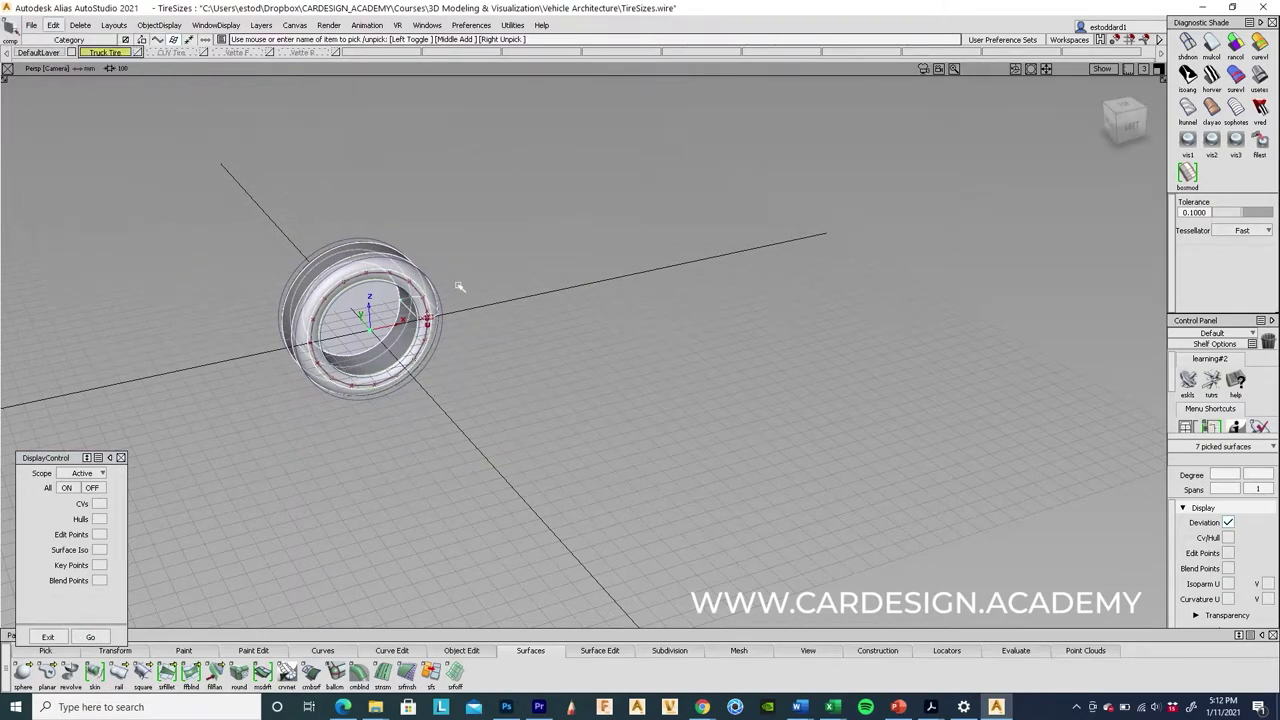
left_click(80, 24)
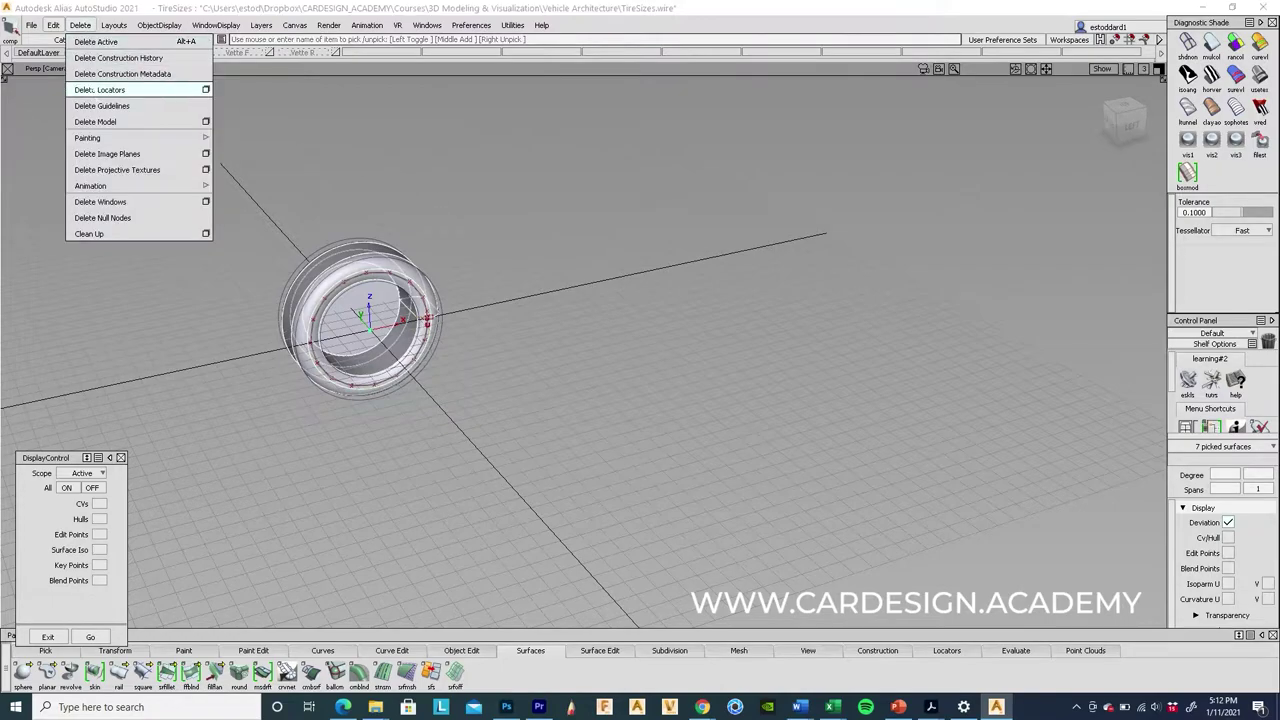
left_click(102, 58)
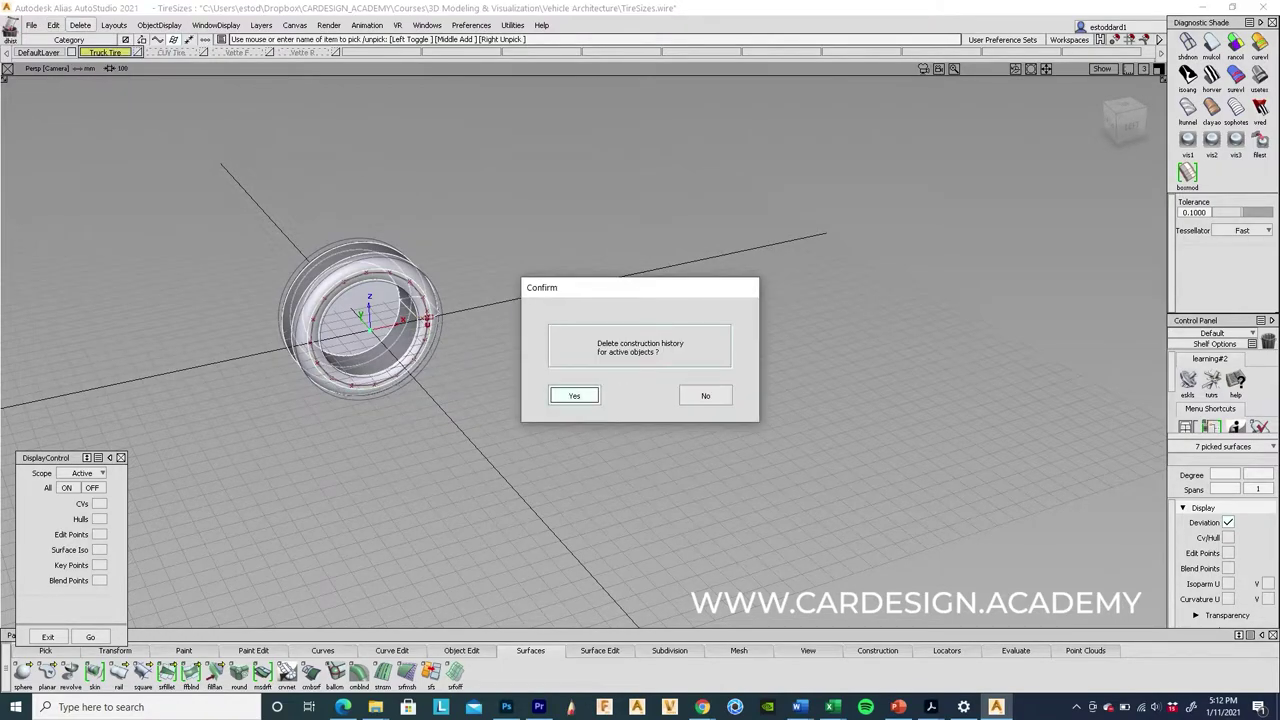
left_click(571, 394)
Confirm deleting the tire's construction history, and look up the truck's dimensions row and its OAW/2 value in the Excel spreadsheet.
left_click_drag(571, 394, 745, 437, "alt+shift")
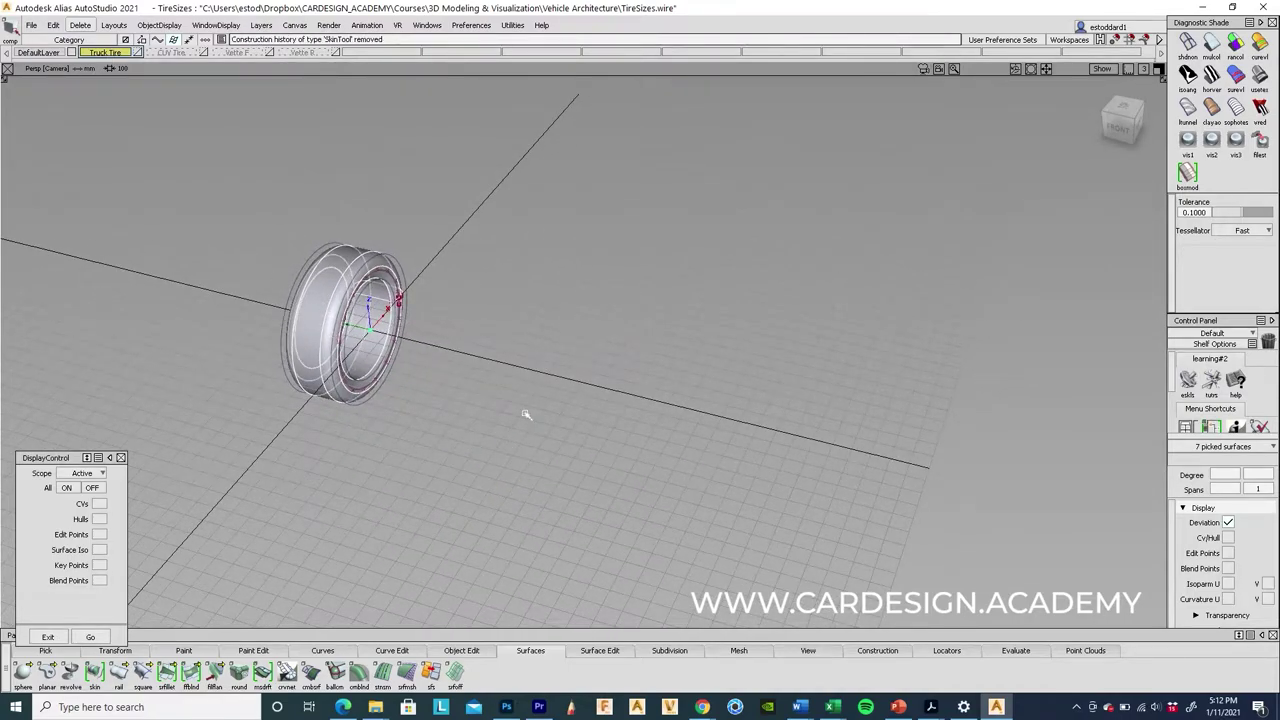
left_click(831, 707)
left_click(976, 682)
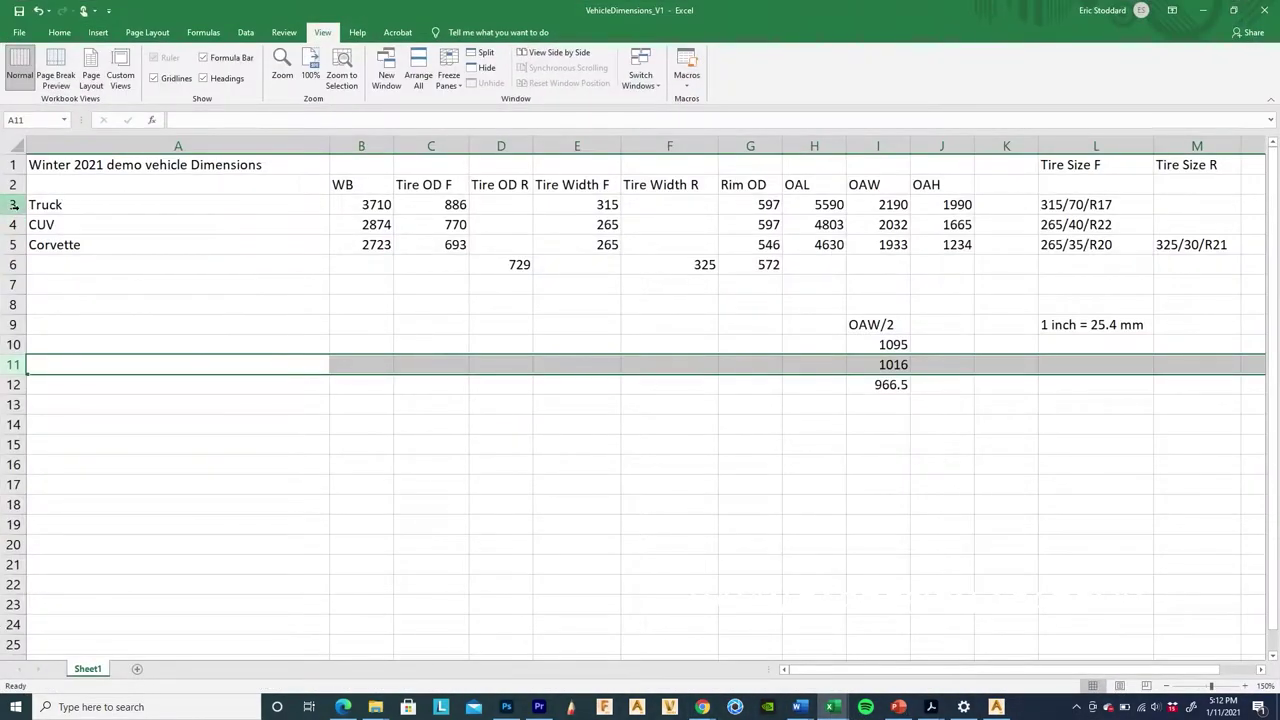
left_click(14, 204)
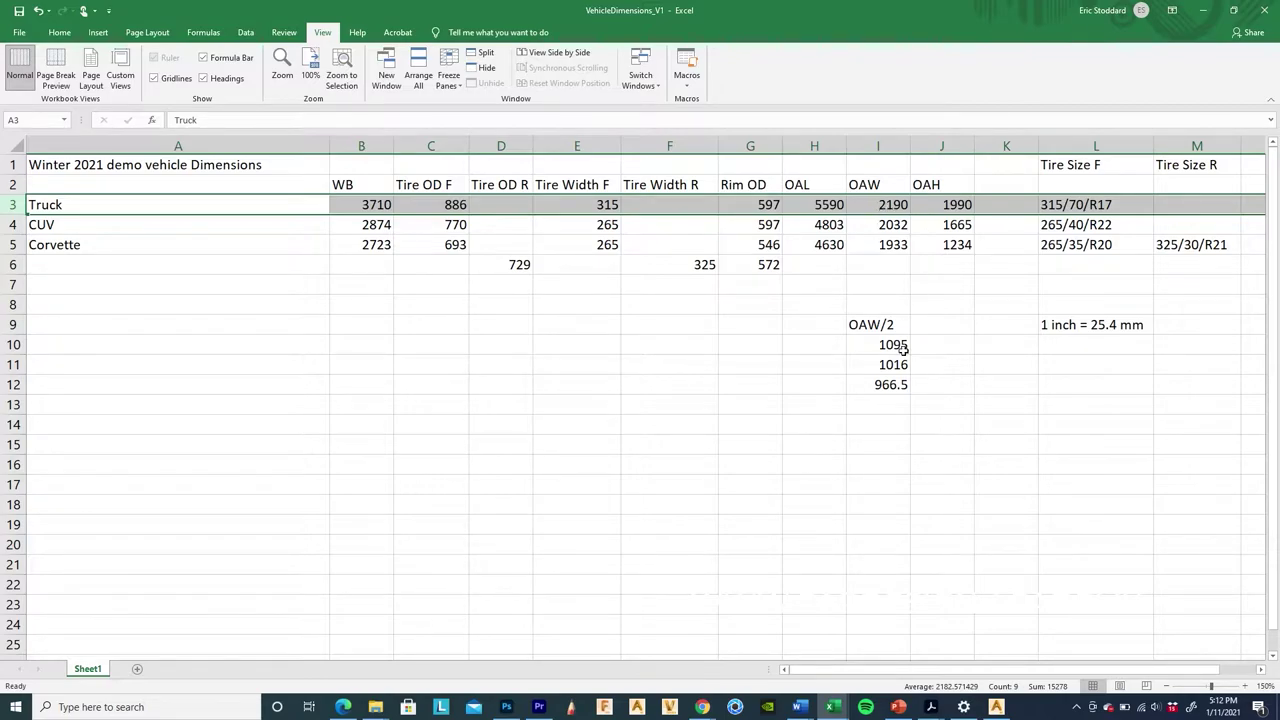
left_click(14, 344)
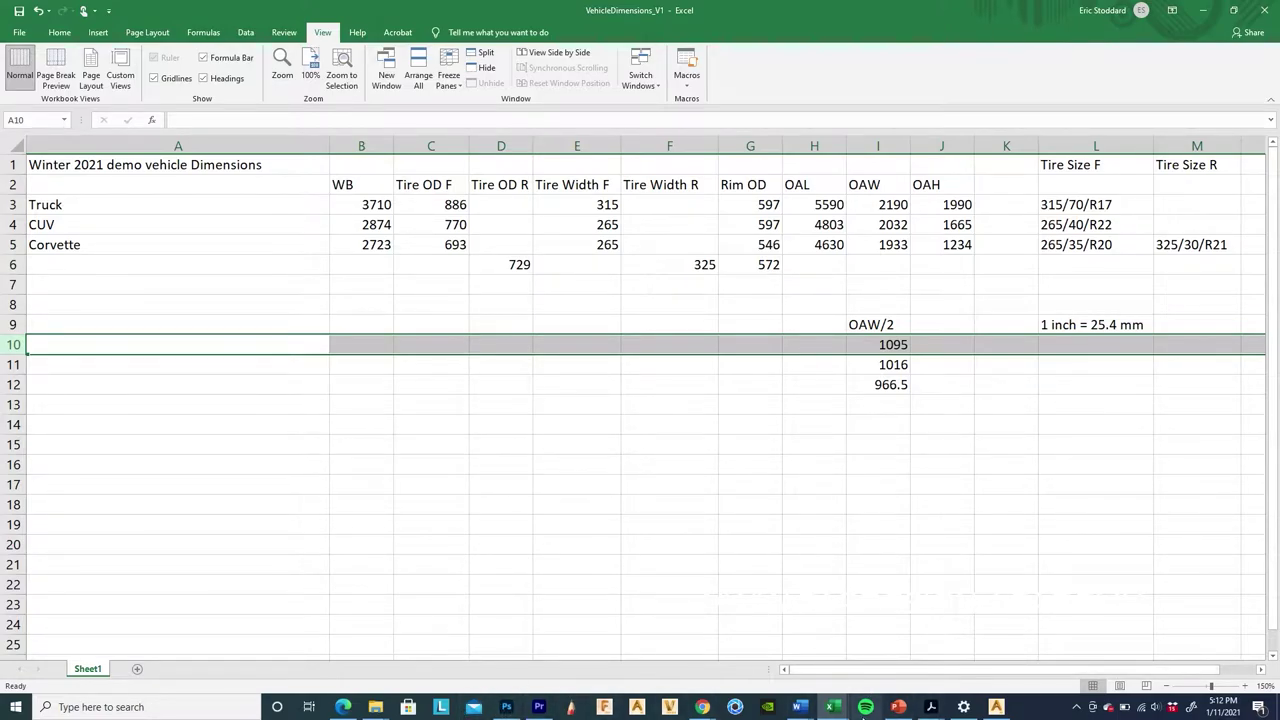
left_click(996, 707)
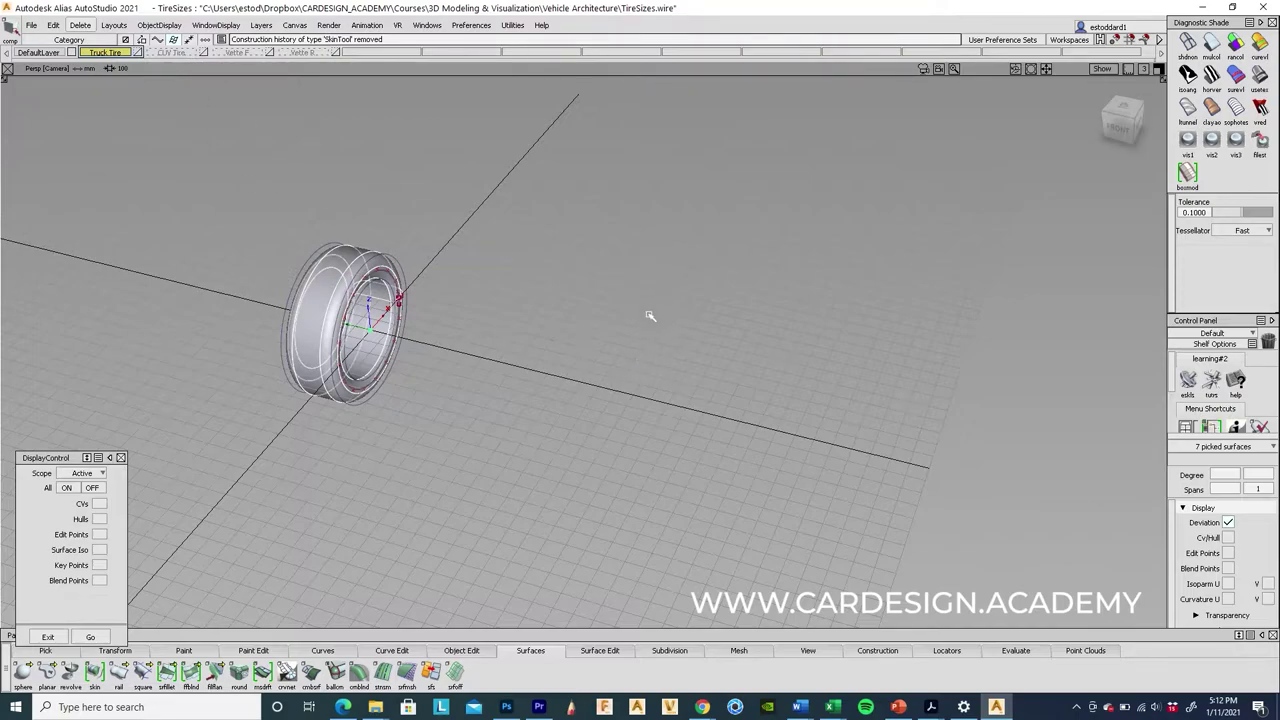
Move the picked truck tire to 0,-1100,0 in Alias, rechecking the truck's half-width in the spreadsheet.
middle_click(637, 351, "ctrl+shift")
middle_click_drag(638, 308, 640, 313, "ctrl+shift")
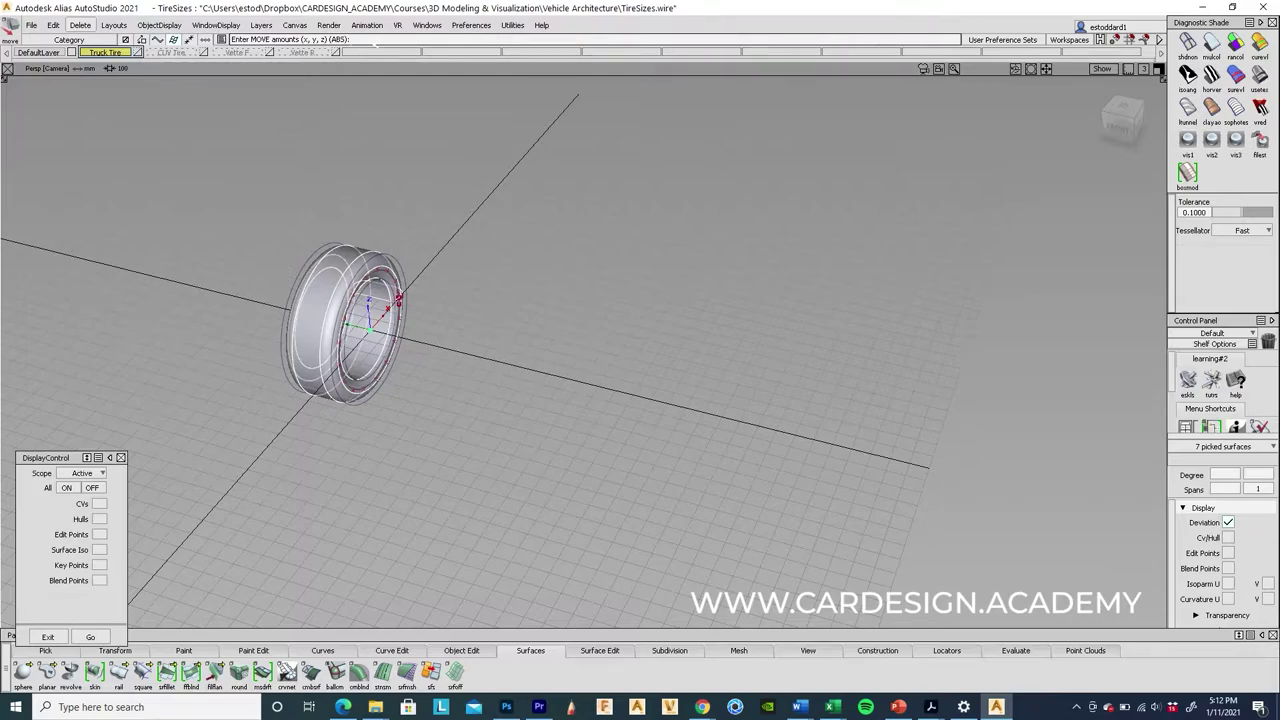
type("0,-")
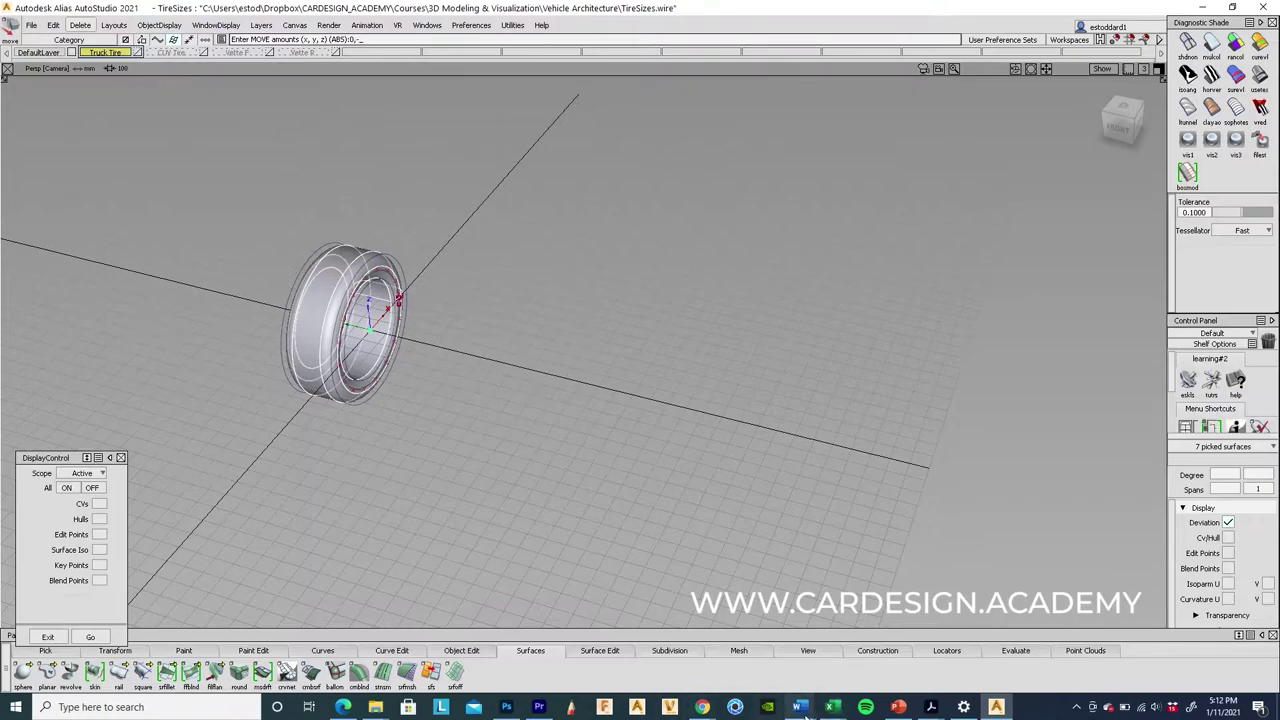
mouse_move(831, 707)
left_click(948, 663)
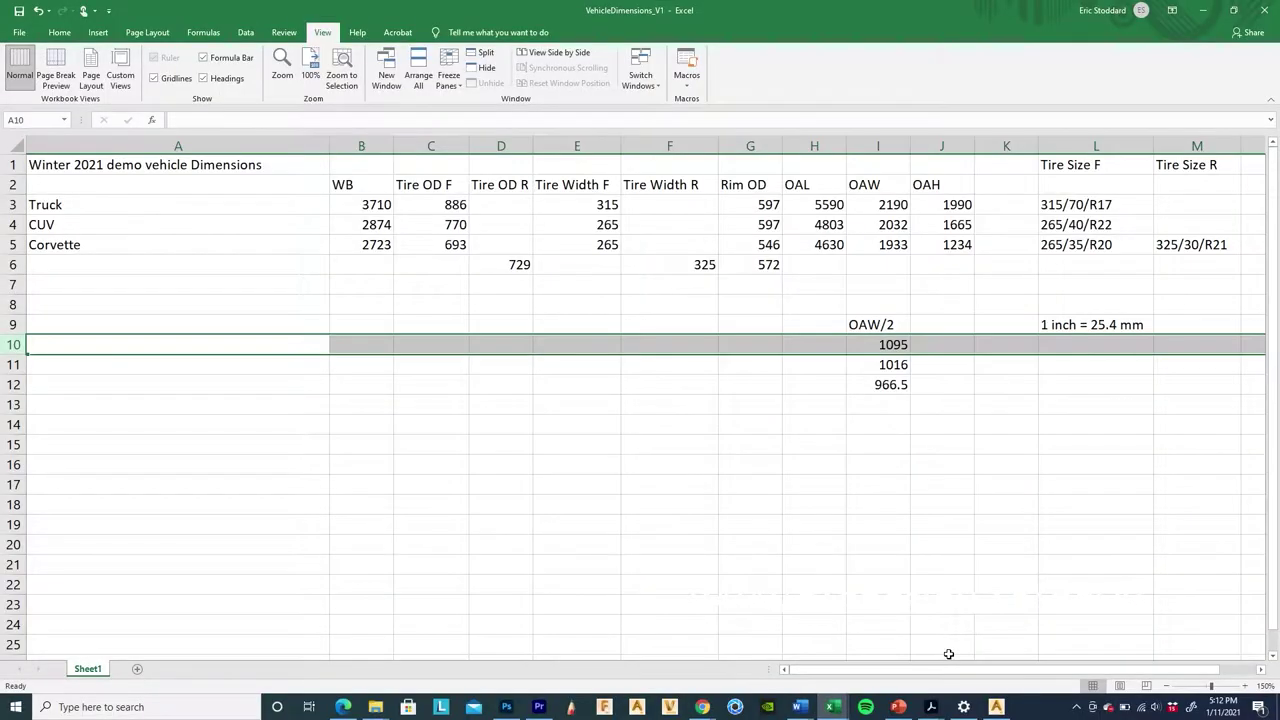
left_click(1200, 11)
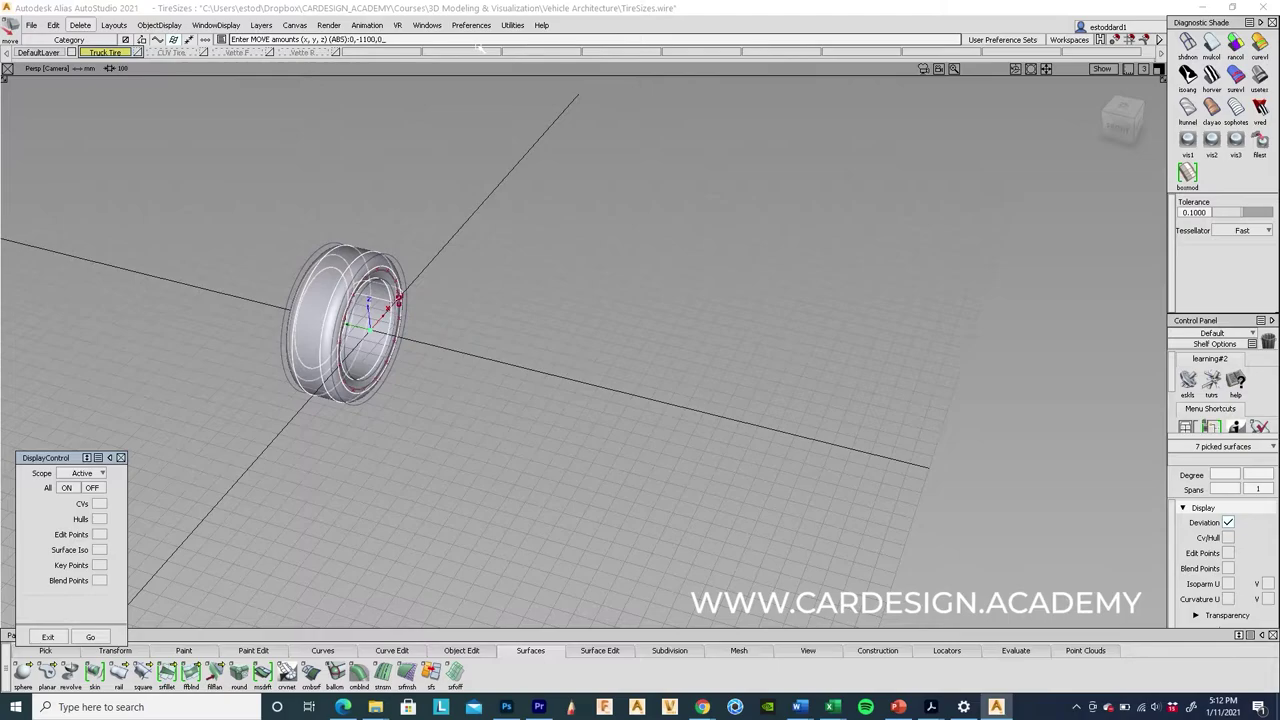
key("Return")
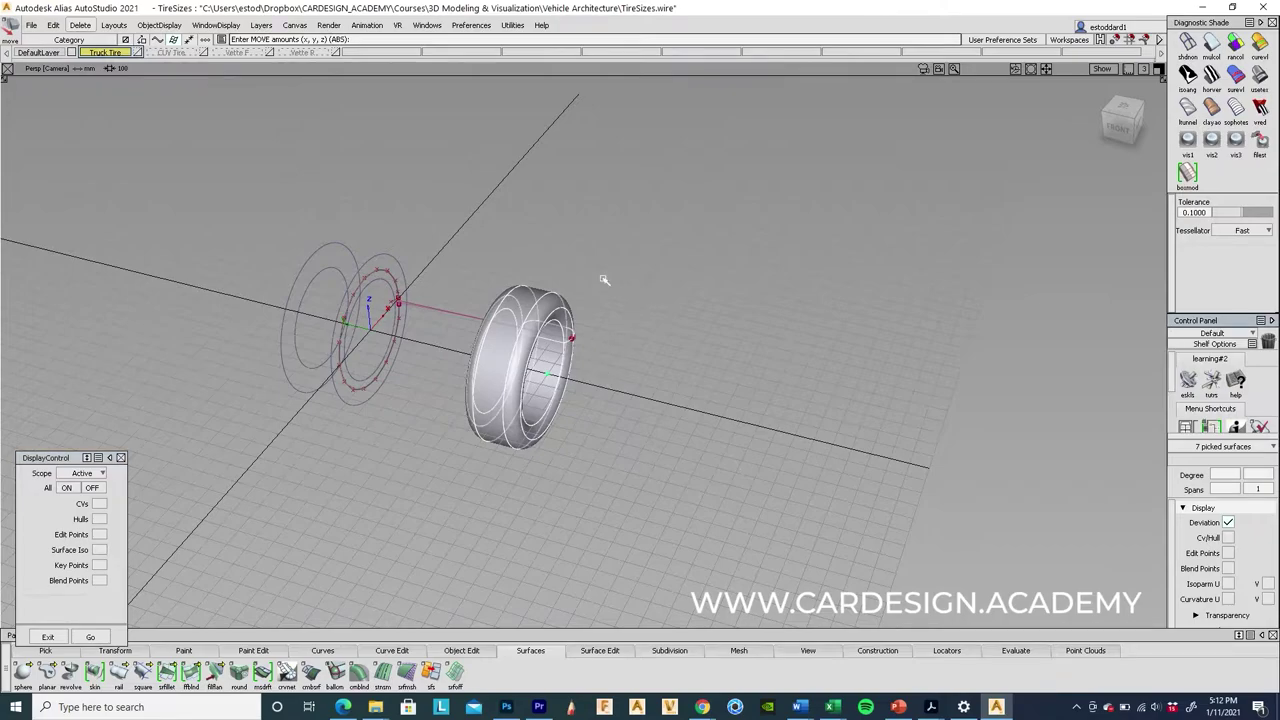
Pick and delete the leftover curve stretching from the original tire circles to the moved truck tire.
left_click_drag(600, 254, 391, 349, "ctrl+shift")
left_click(424, 308)
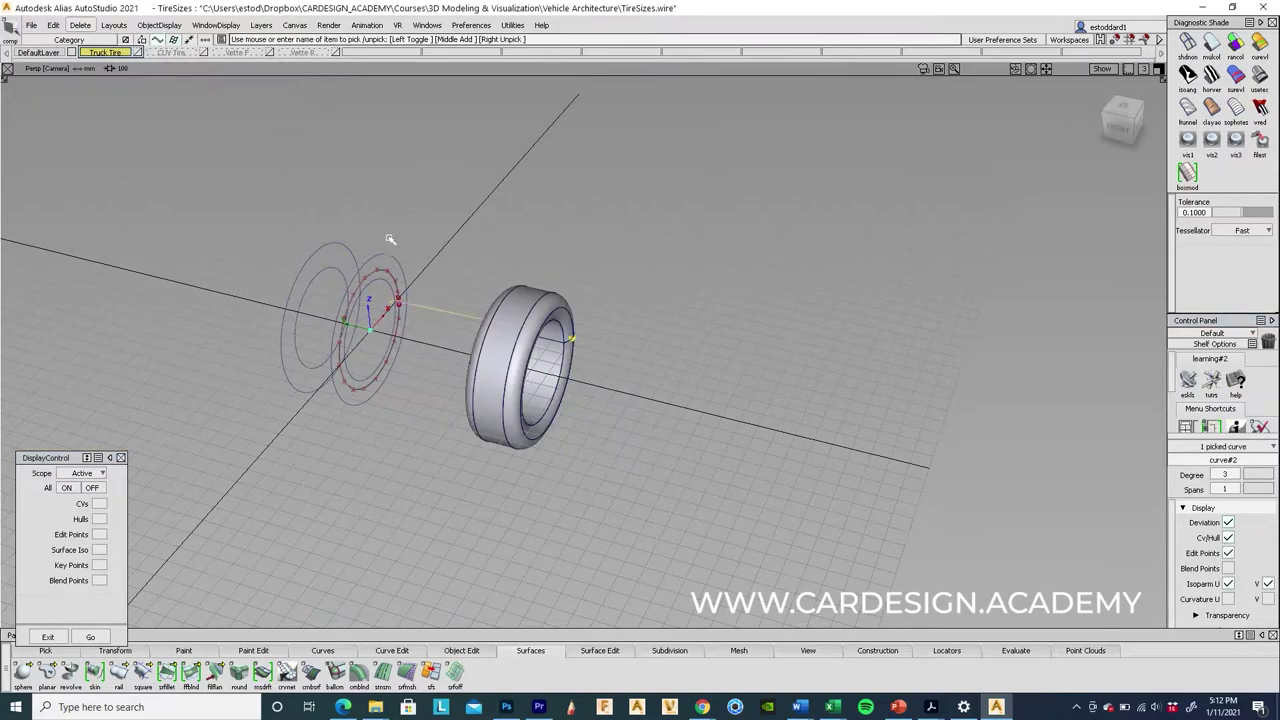
key("Delete")
left_click(583, 398)
Pick the truck tire as an object and look up the truck's wheelbase in the Excel spreadsheet.
left_click_drag(650, 374, 677, 357, "alt+shift")
left_click_drag(554, 288, 545, 331, "ctrl+shift")
left_click(546, 331)
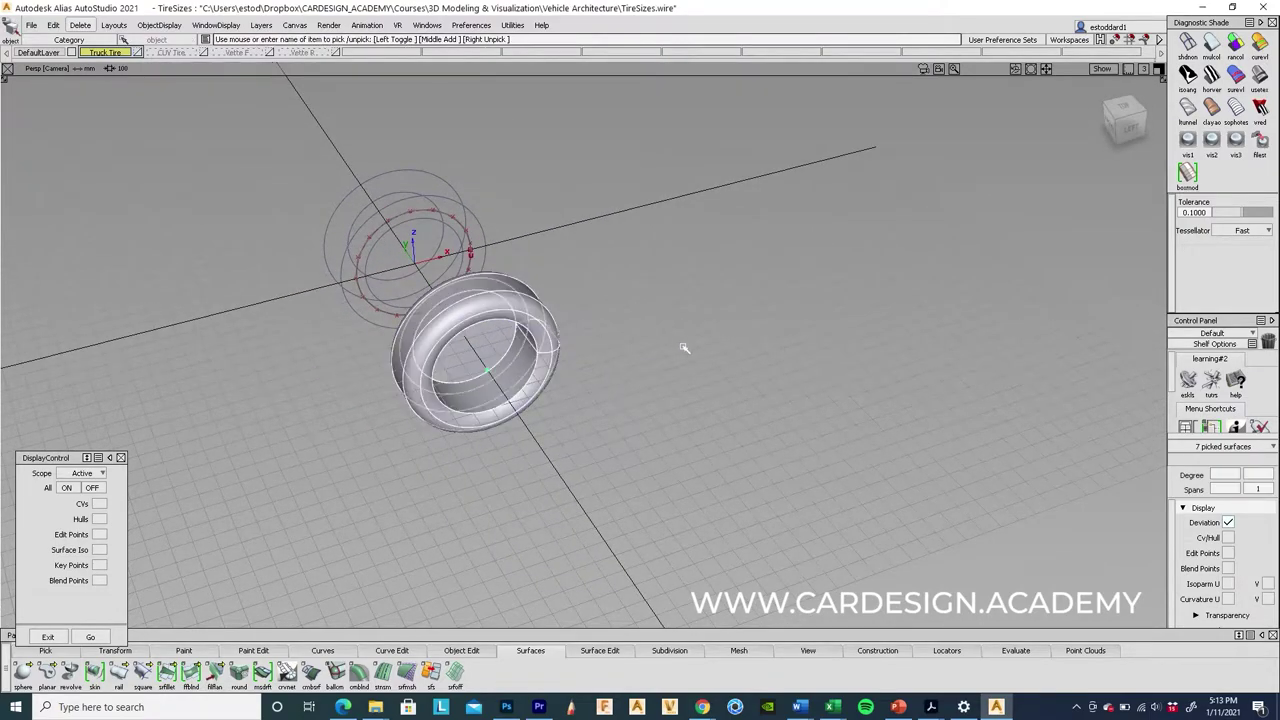
left_click_drag(684, 348, 666, 543, "alt+shift")
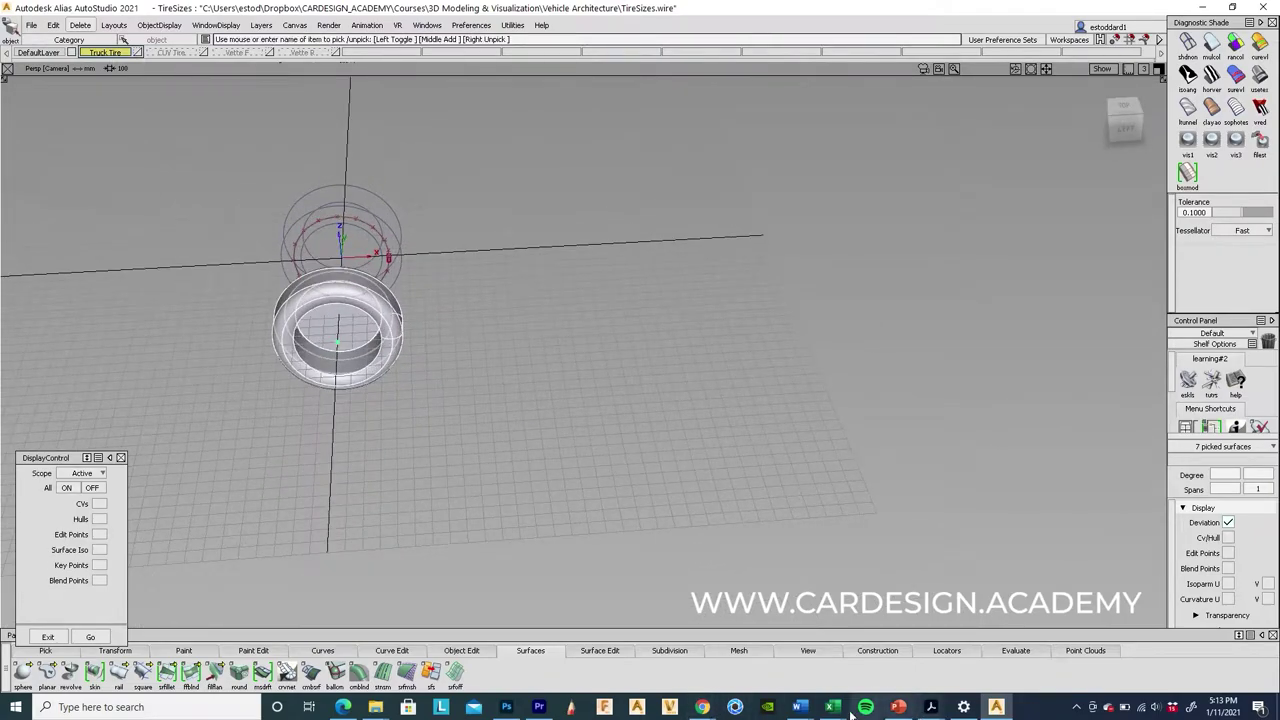
mouse_move(840, 710)
left_click(951, 660)
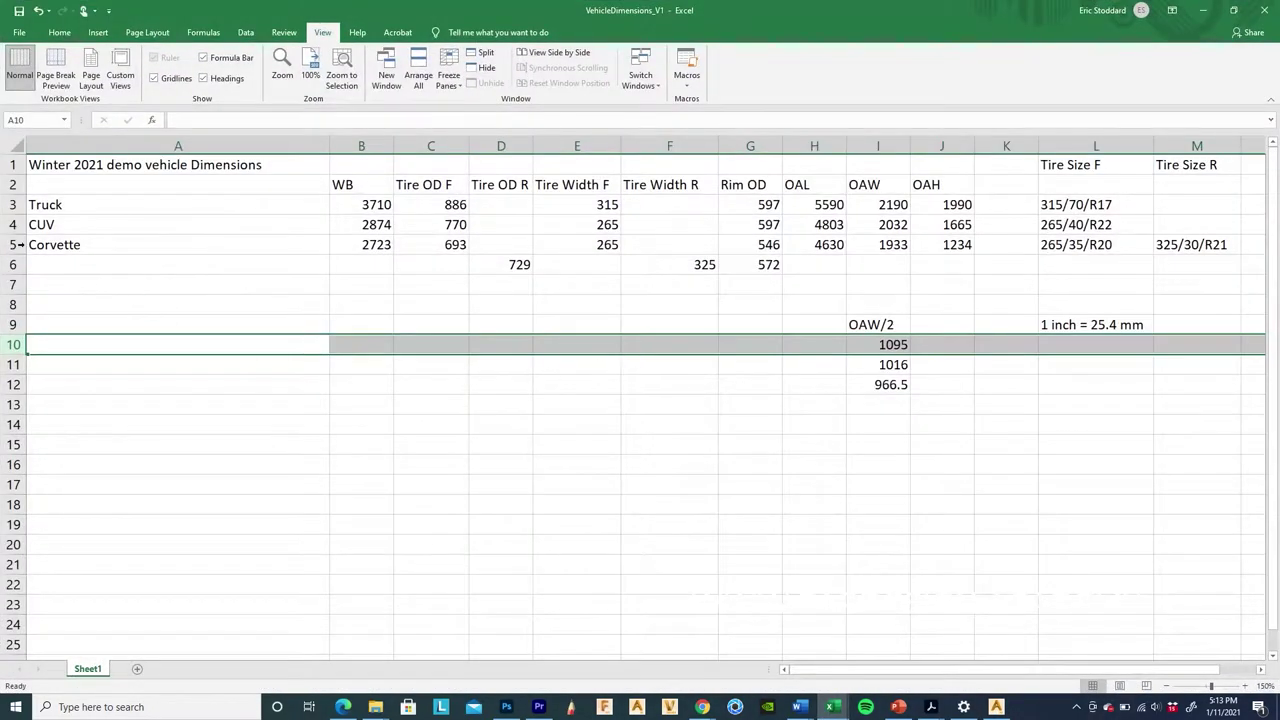
left_click(8, 205)
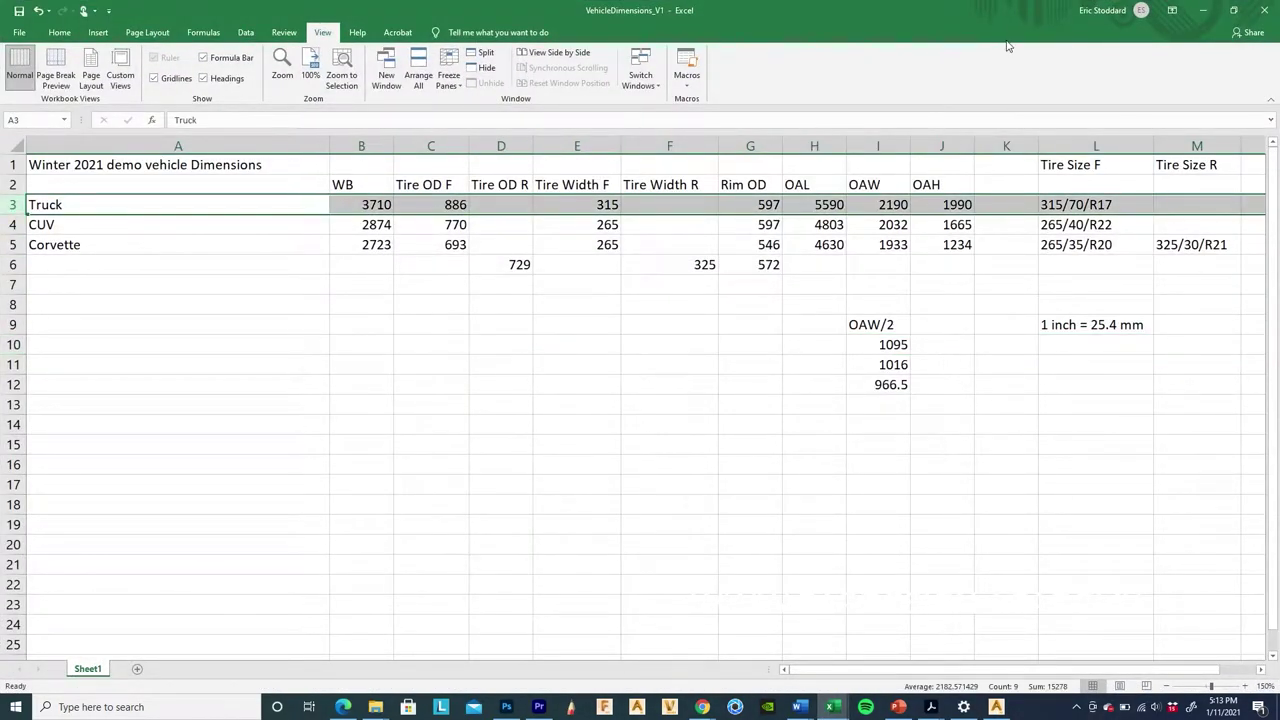
left_click(1203, 10)
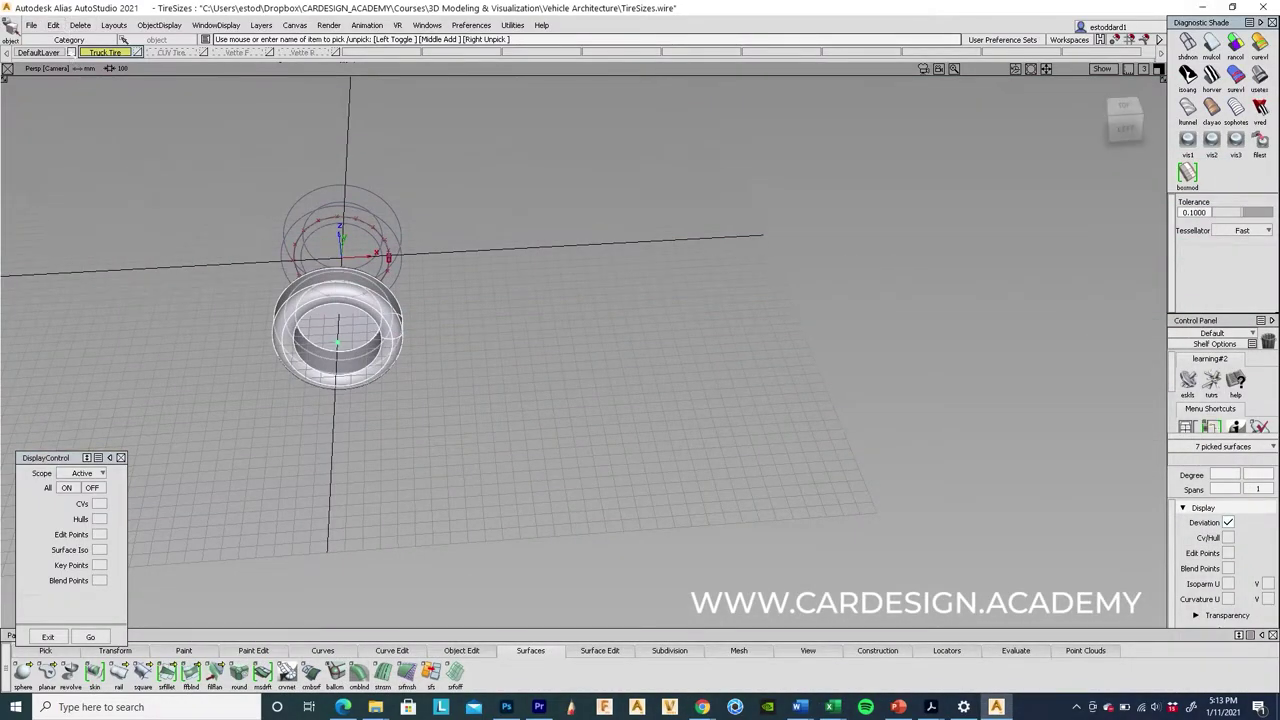
Duplicate the truck tire as a copy with an X translation of 3710 and a Y scaling of 1.
left_click(53, 25)
mouse_move(100, 186)
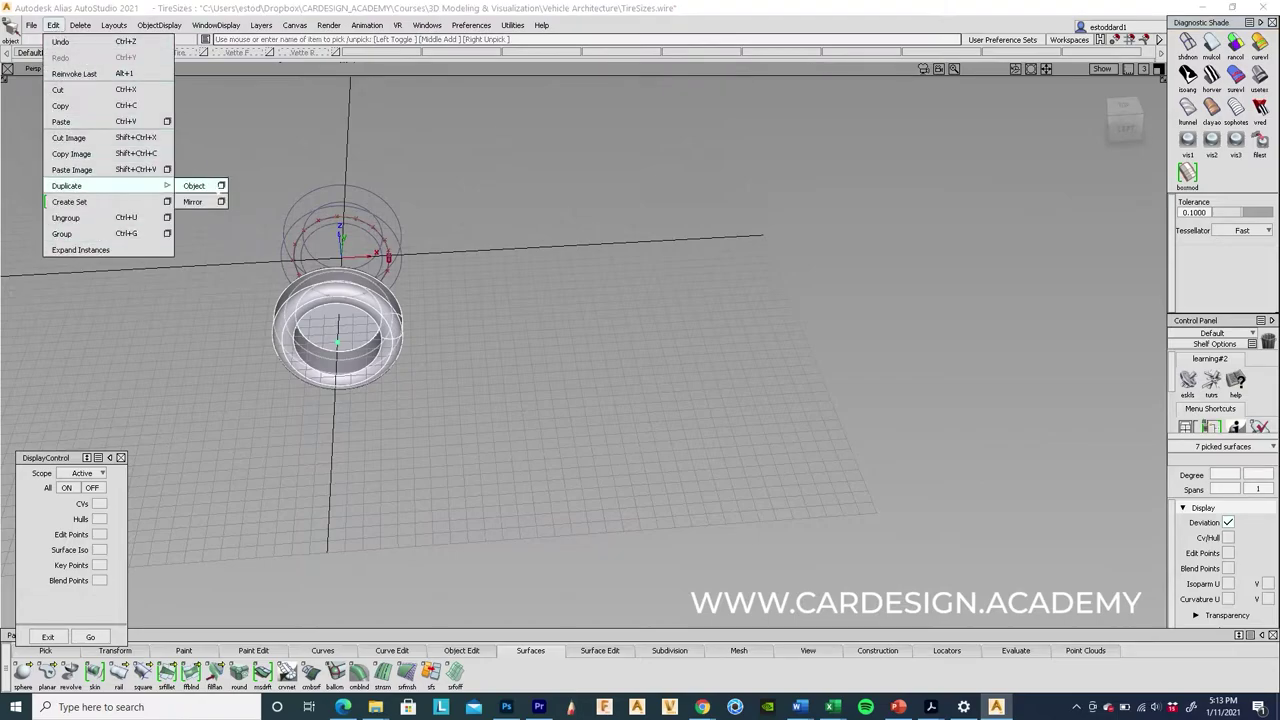
left_click(221, 185)
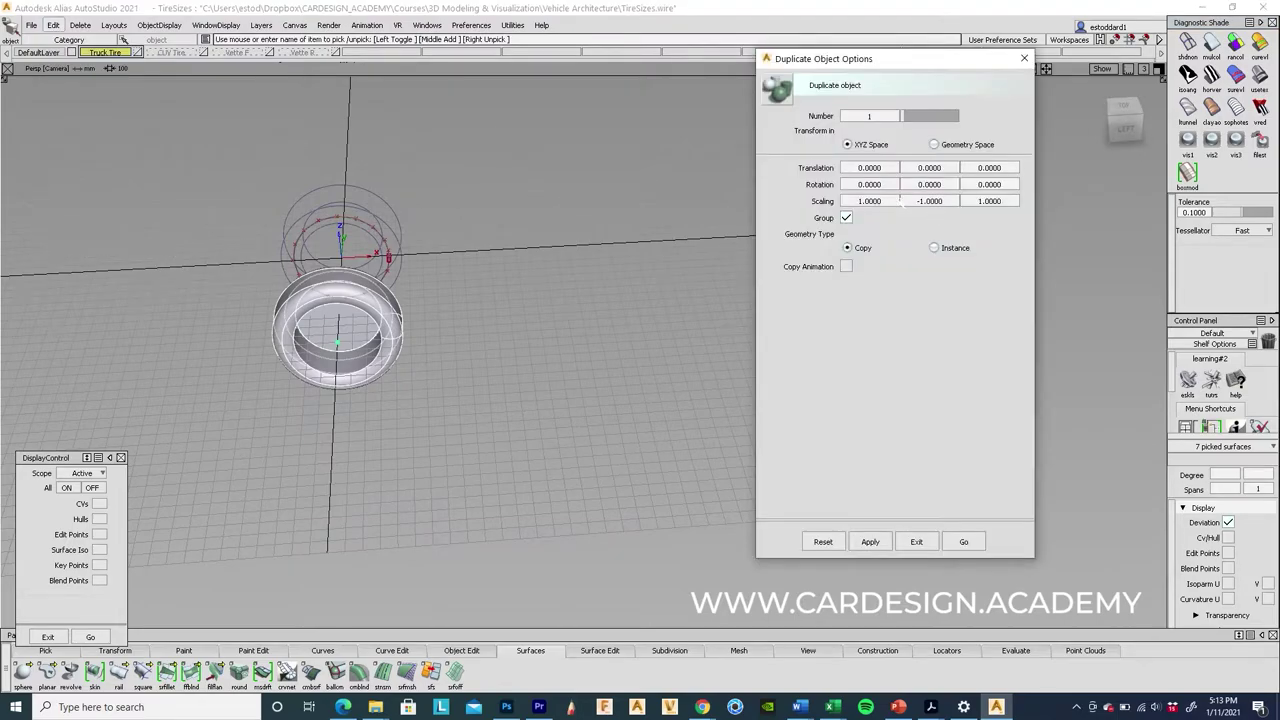
left_click_drag(915, 201, 942, 200)
type("1")
left_click(882, 167)
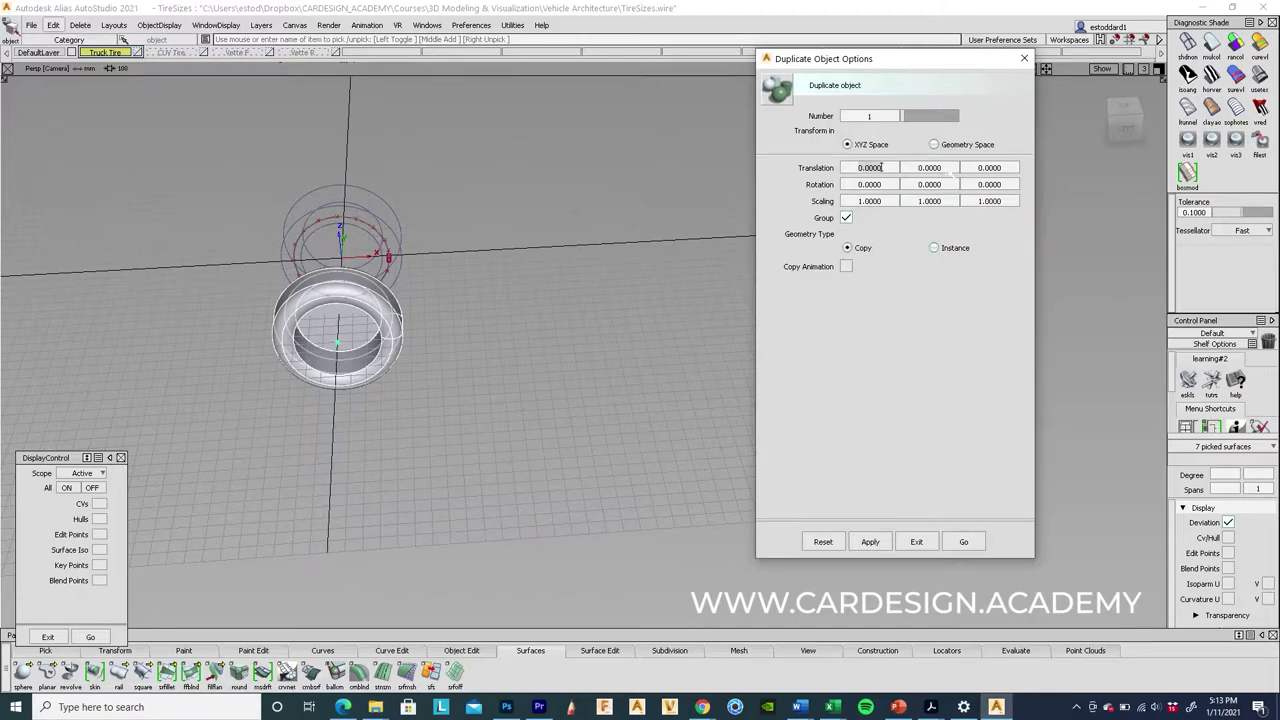
type("371")
left_click(963, 541)
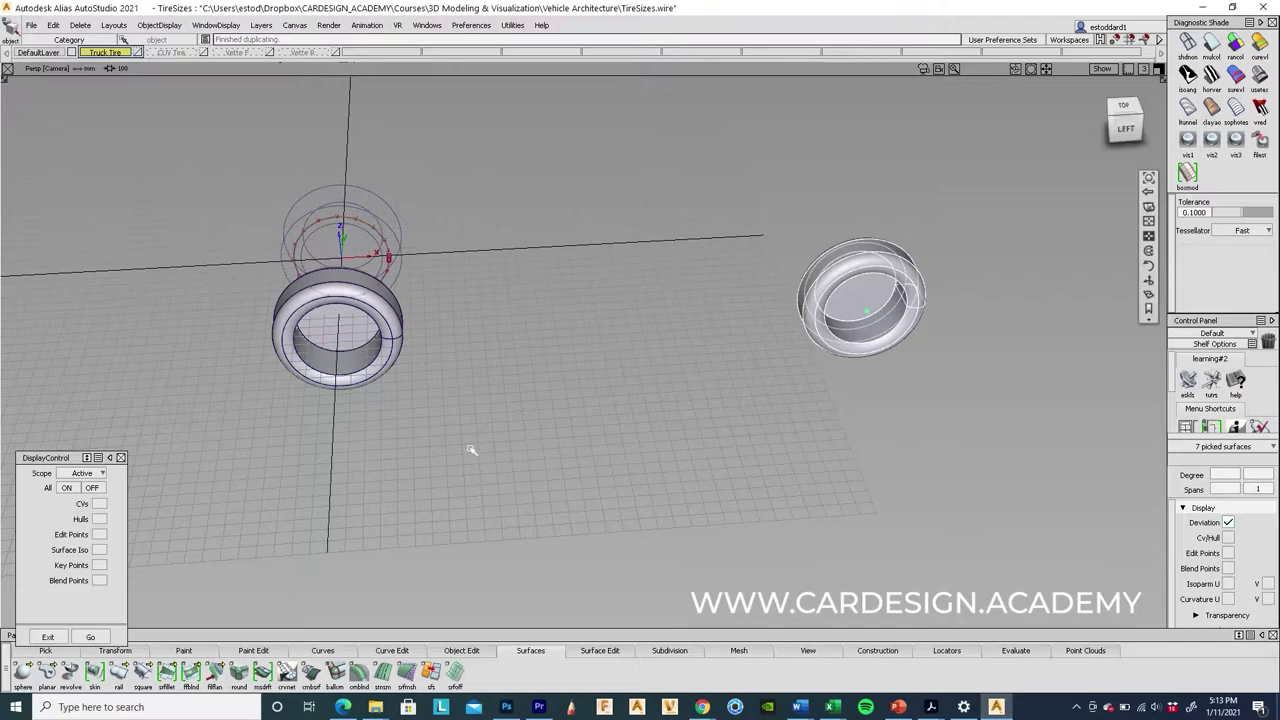
left_click_drag(471, 443, 700, 430, "alt+shift")
Search the web in Chrome for "ford raptor dimensions wiki" and check the wheelbase figures in Wikipedia's Ford Raptor article.
mouse_move(705, 707)
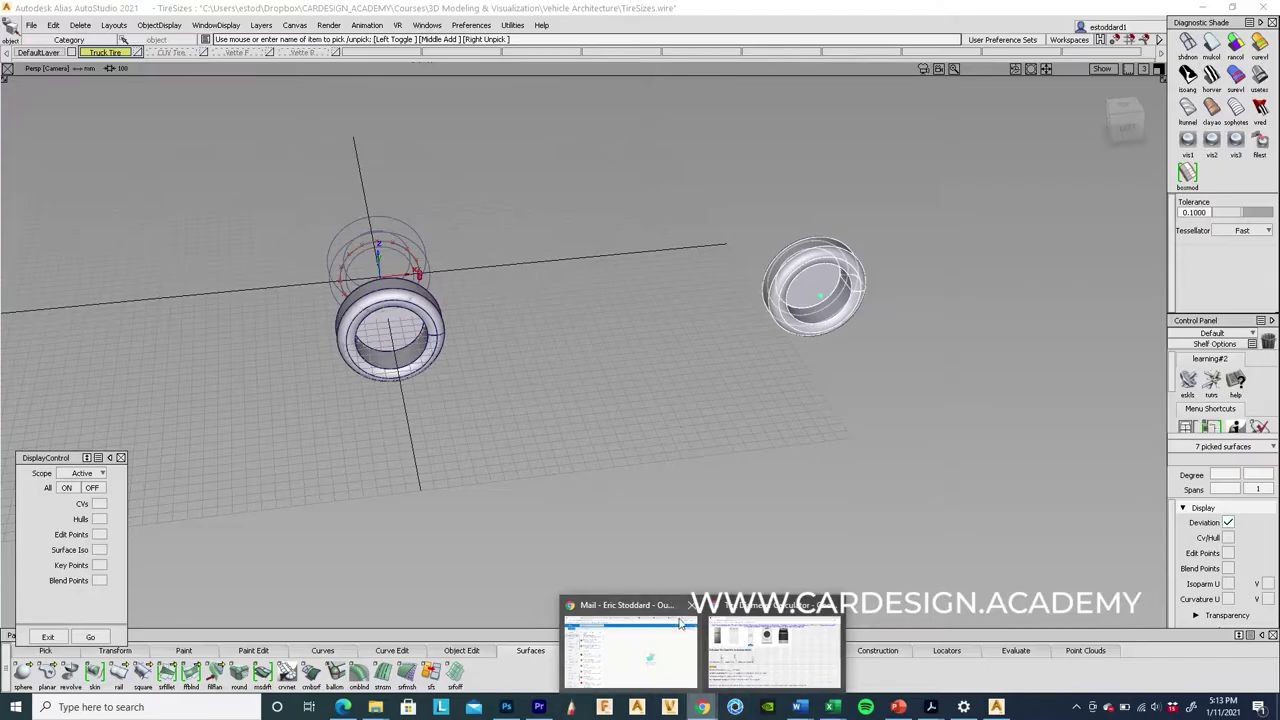
left_click(790, 622)
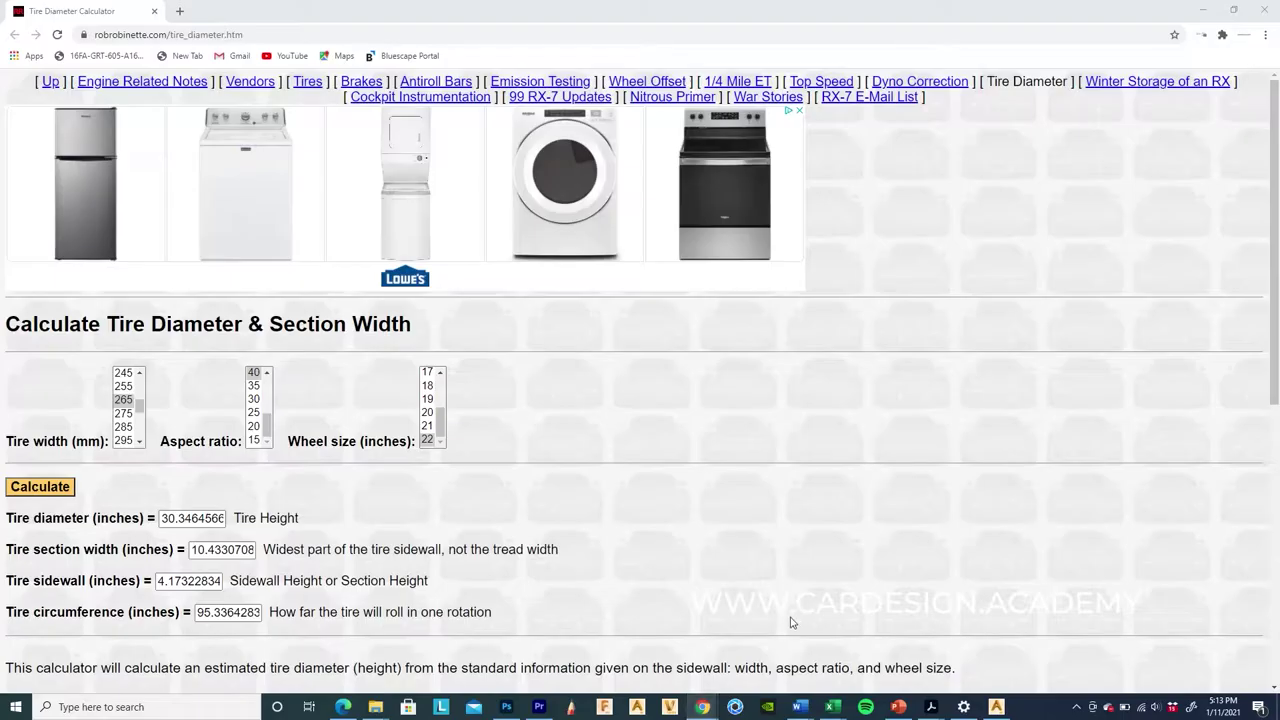
left_click(180, 11)
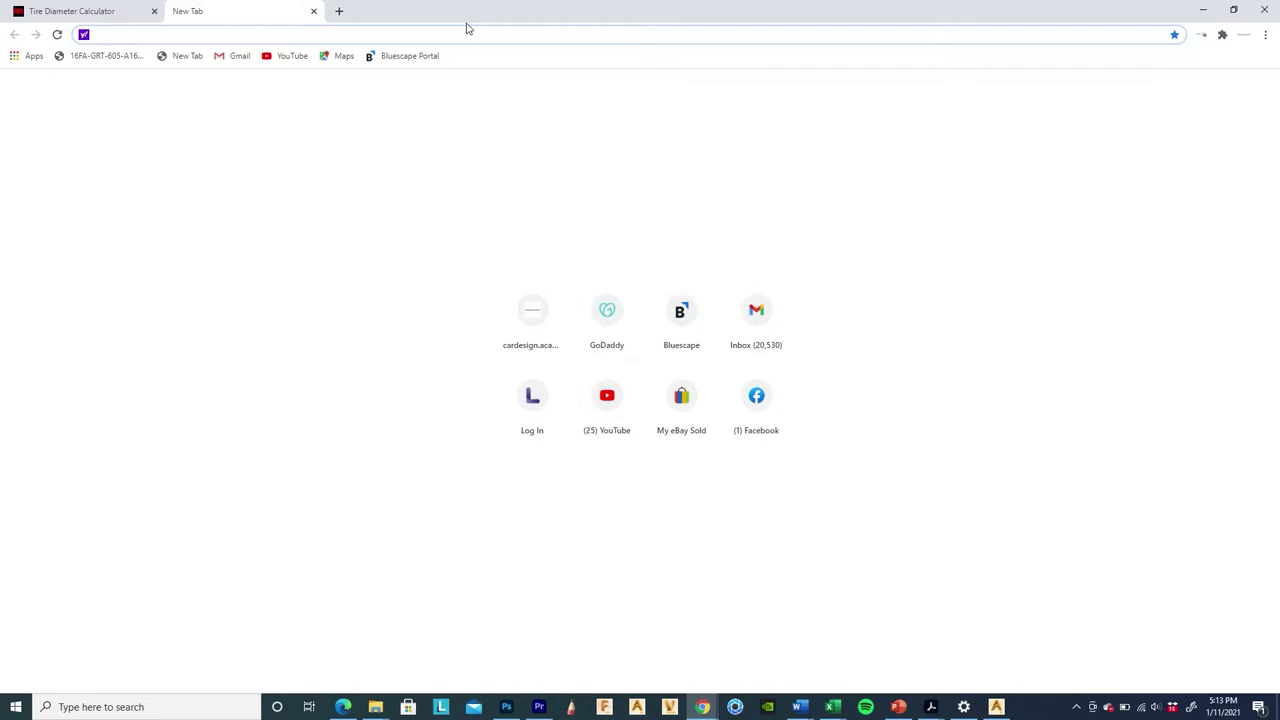
type("ford ra")
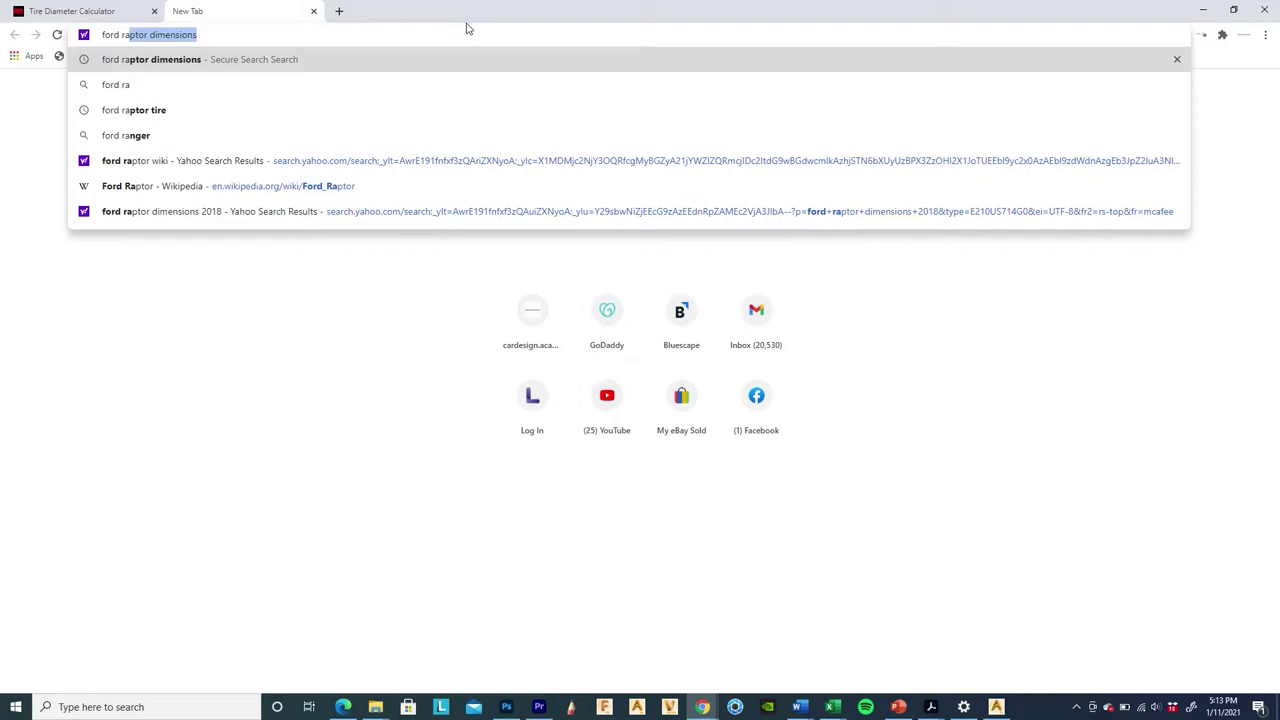
left_click(229, 31)
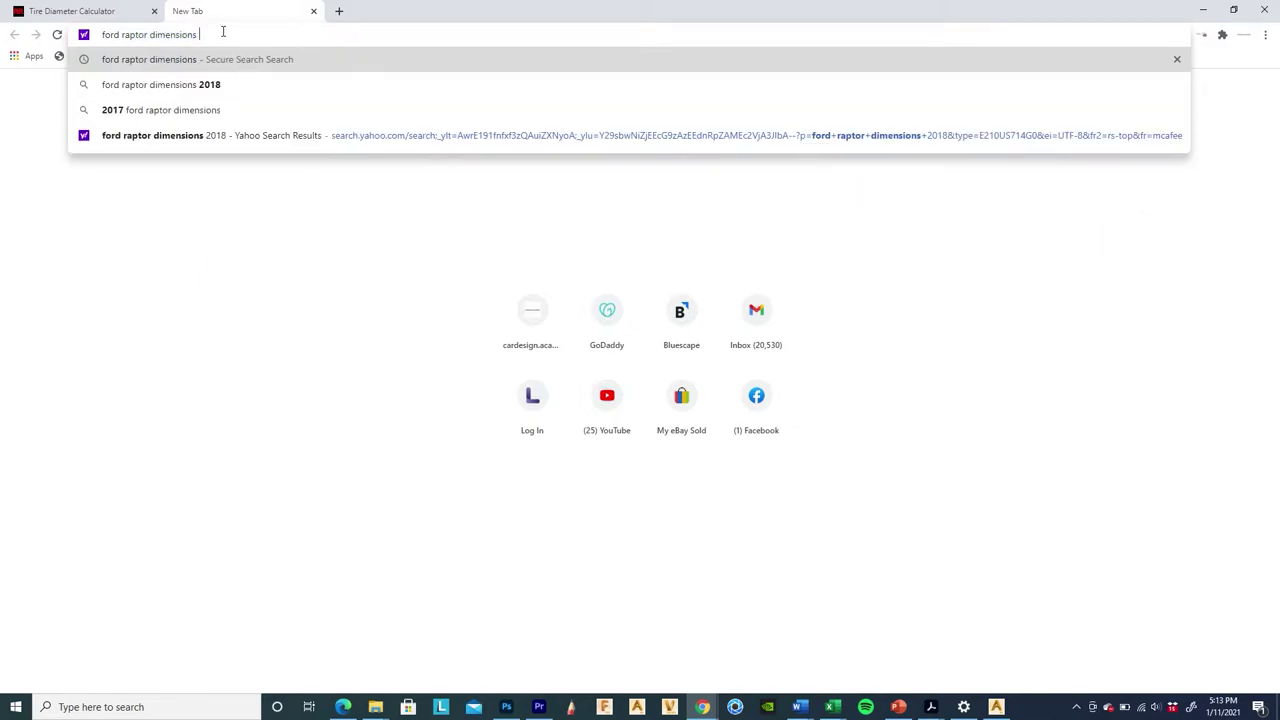
type("w")
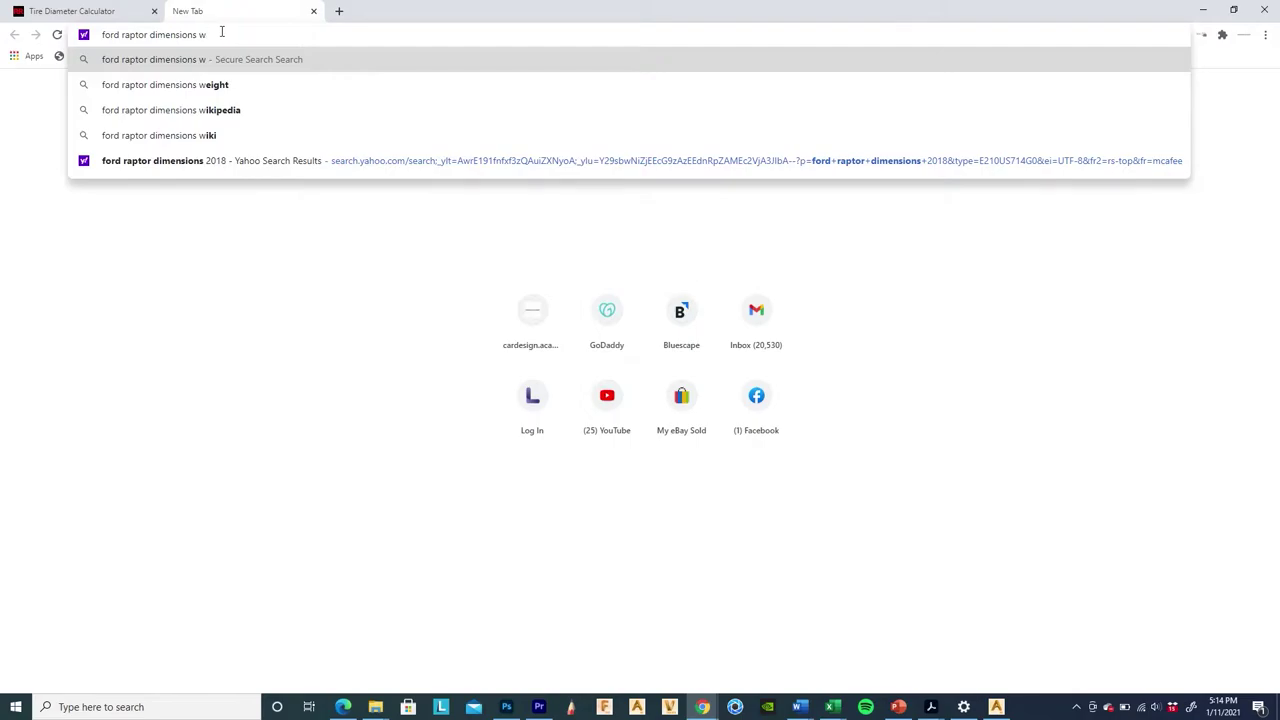
left_click(190, 137)
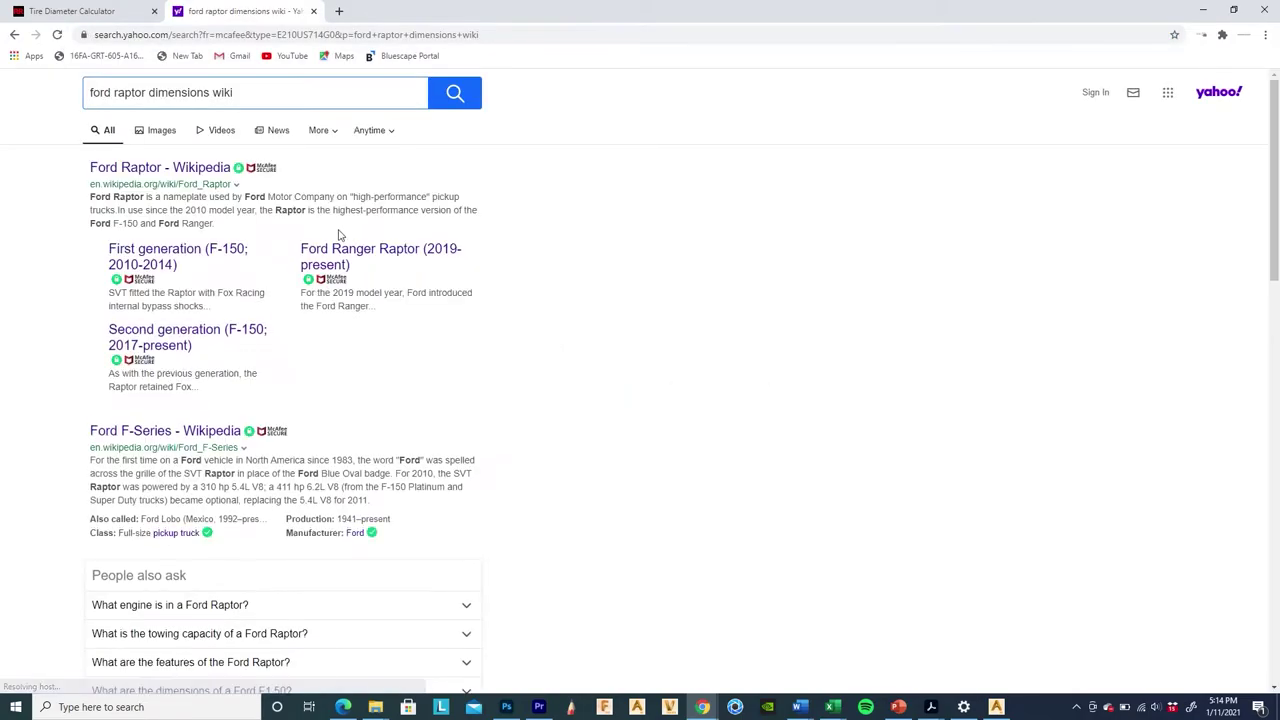
left_click(160, 169)
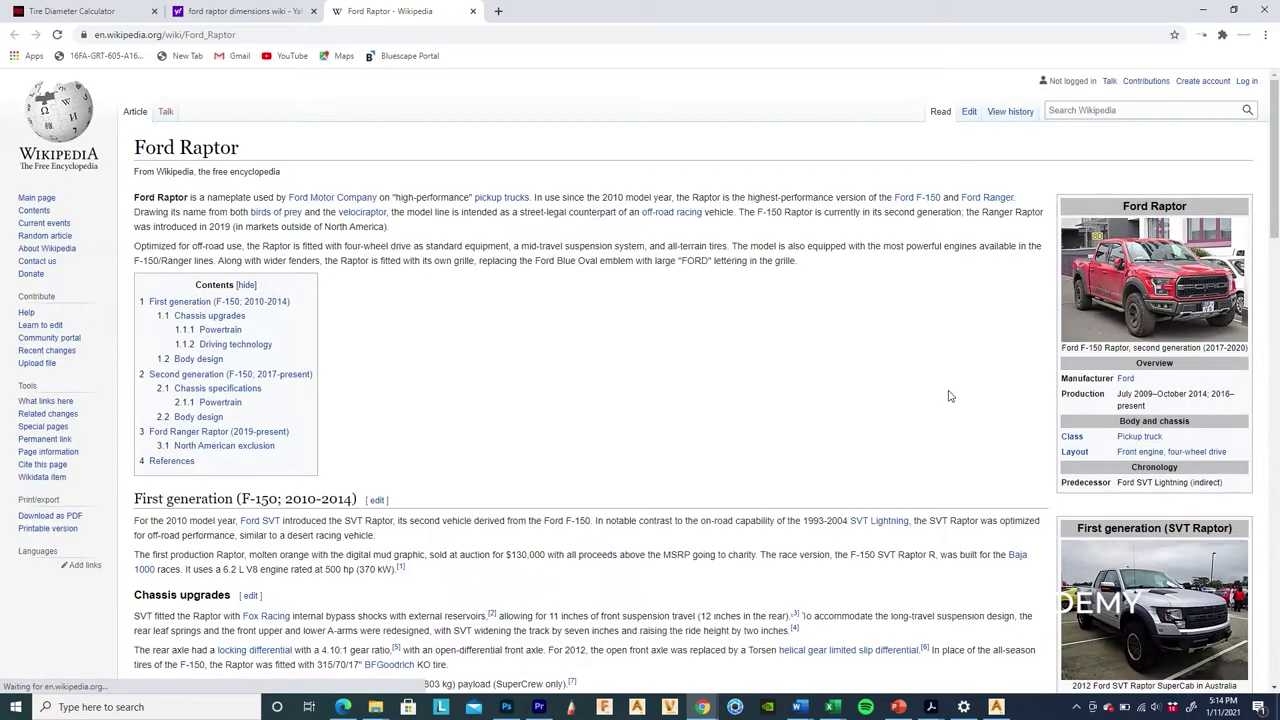
scroll(953, 396, "down", 6)
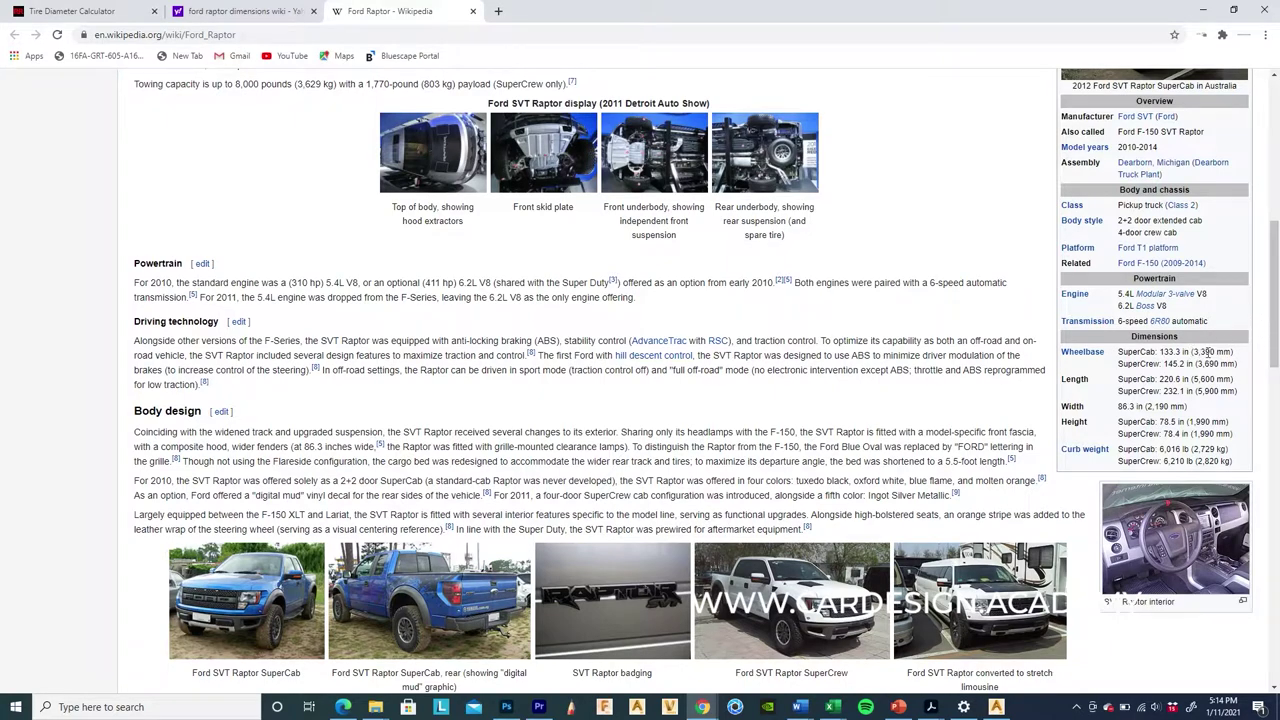
Return to Alias and delete the duplicated truck tire that is still picked.
left_click(1203, 9)
key("Delete")
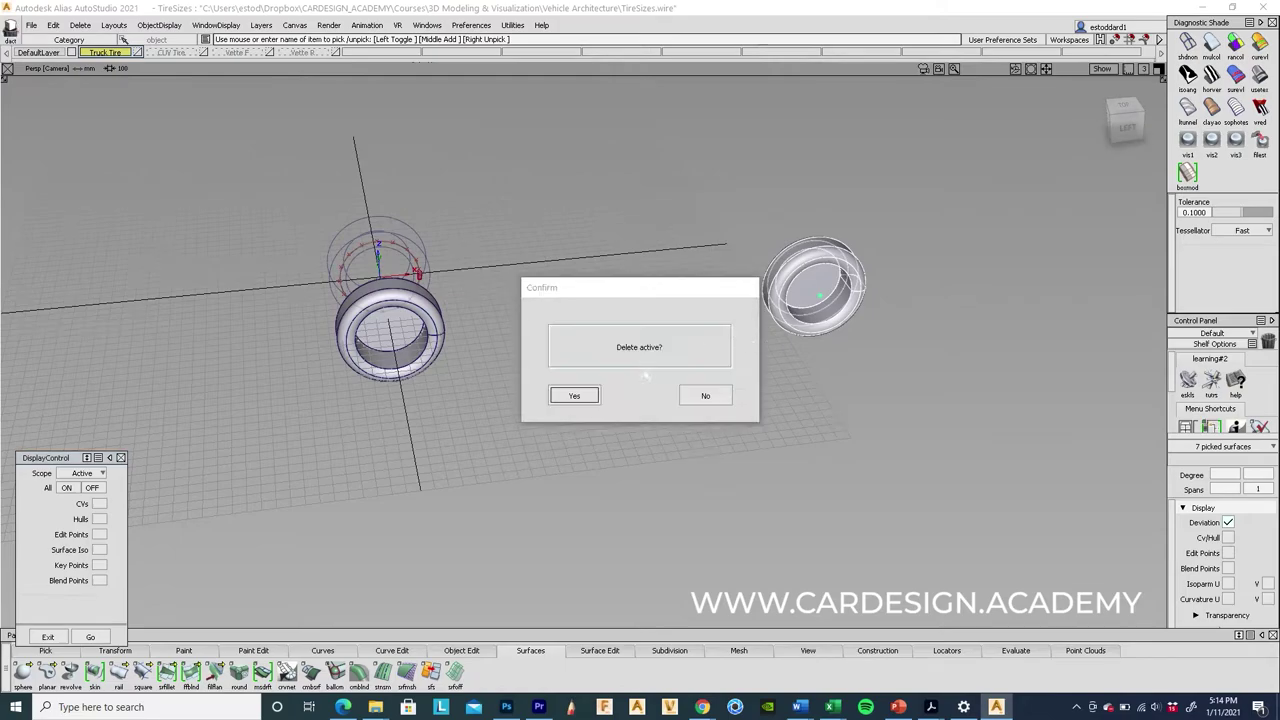
left_click(569, 395)
Duplicate the original truck tire again with the X translation set to 3390.
left_click(410, 323)
left_click(410, 322)
left_click(53, 25)
mouse_move(100, 186)
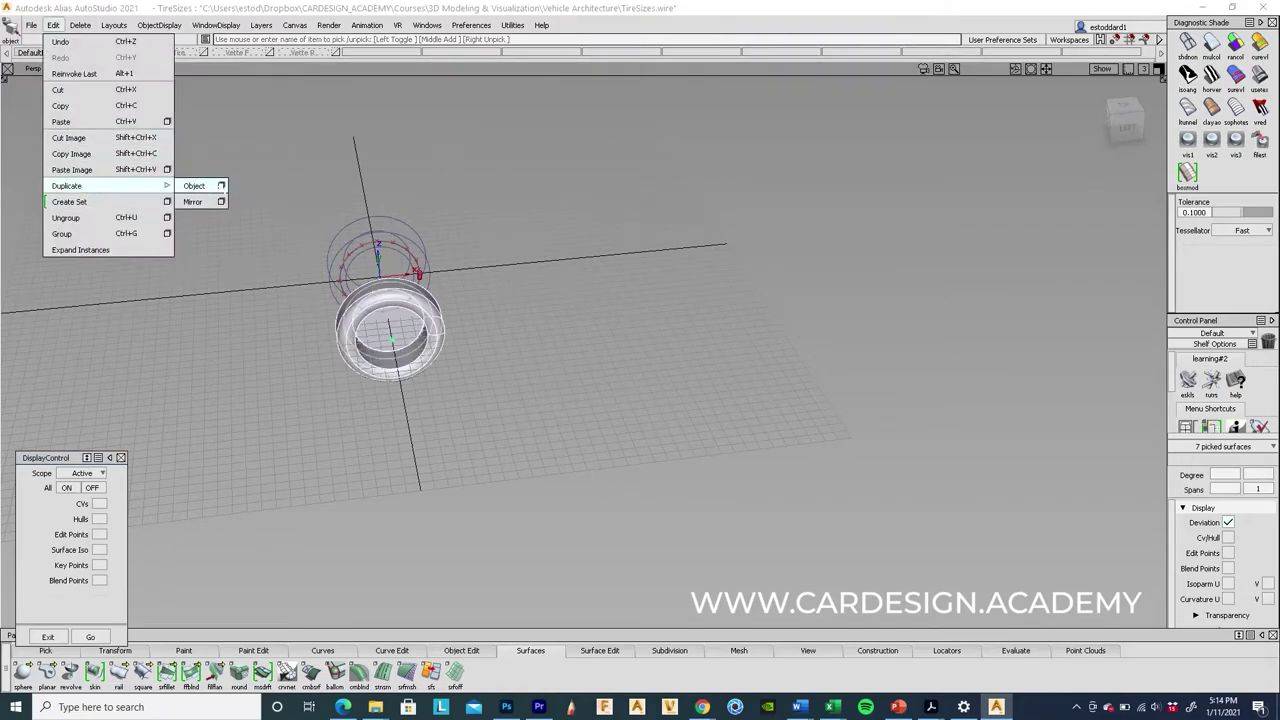
left_click(221, 185)
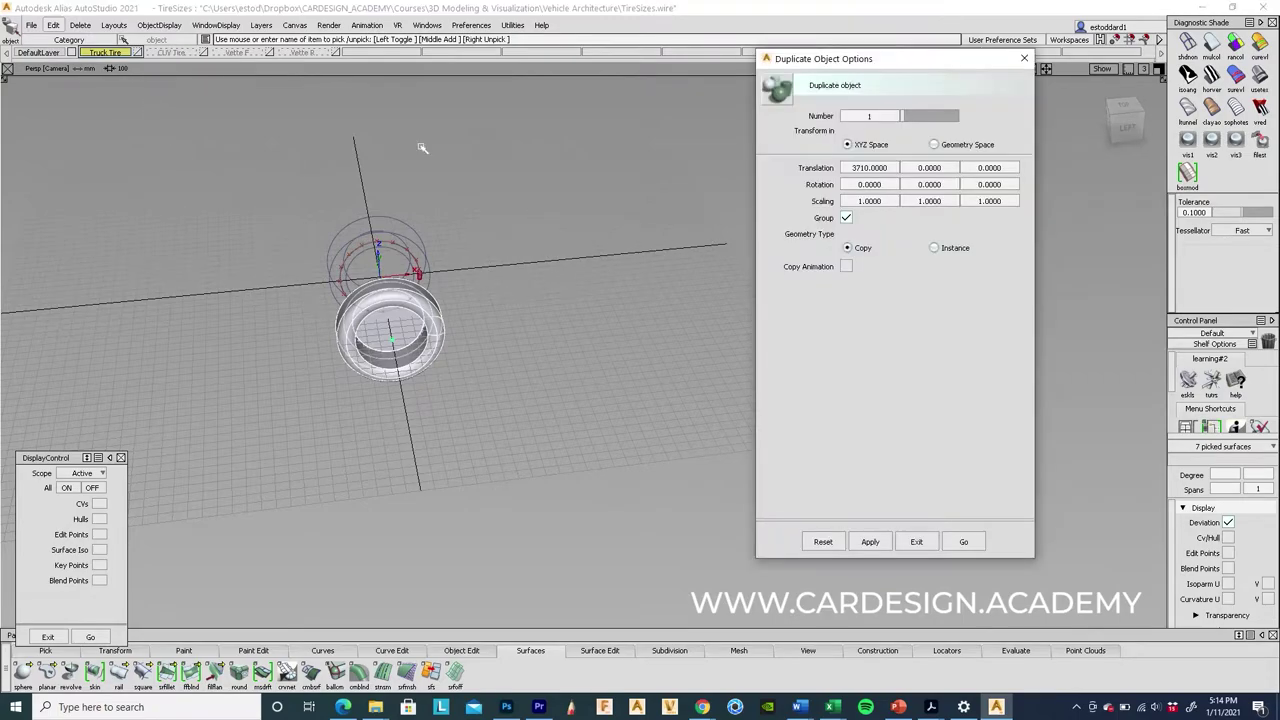
left_click(866, 168)
type("3390")
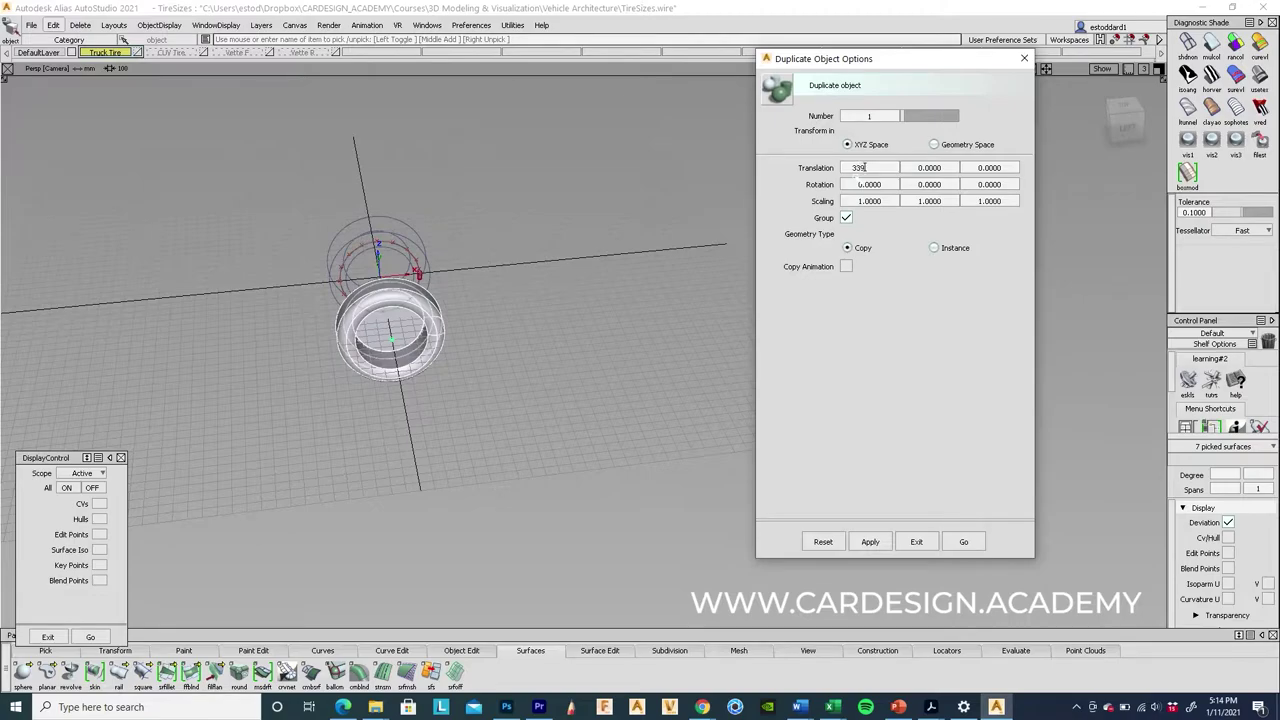
left_click(963, 541)
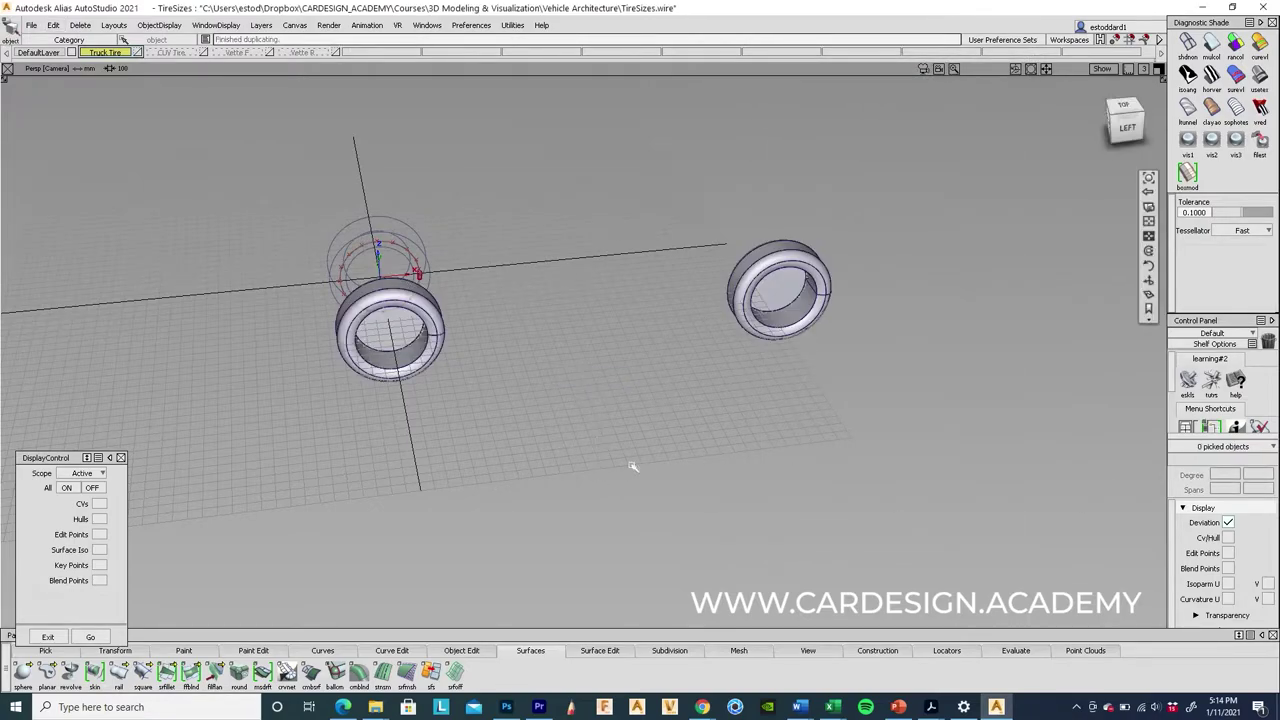
left_click_drag(630, 460, 380, 438, "alt+shift")
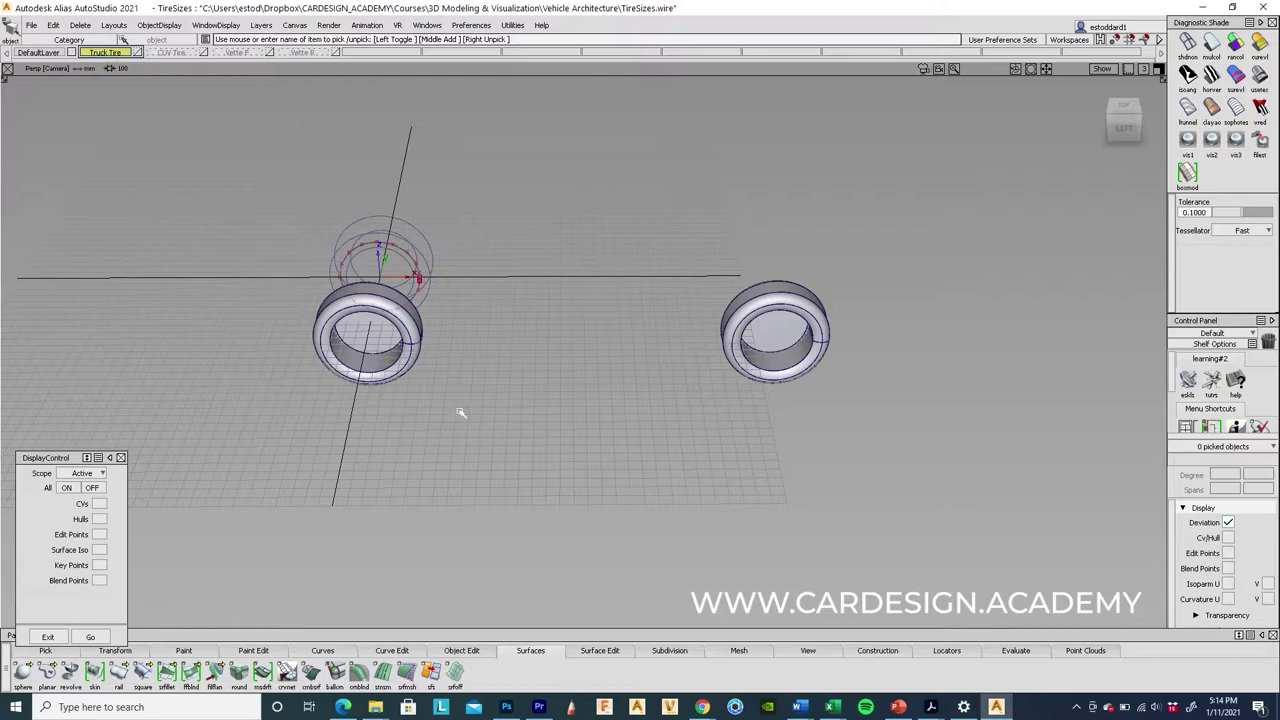
Pick both truck tires on the near side and group them.
left_click_drag(489, 413, 410, 362, "alt+shift")
left_click_drag(364, 318, 848, 480)
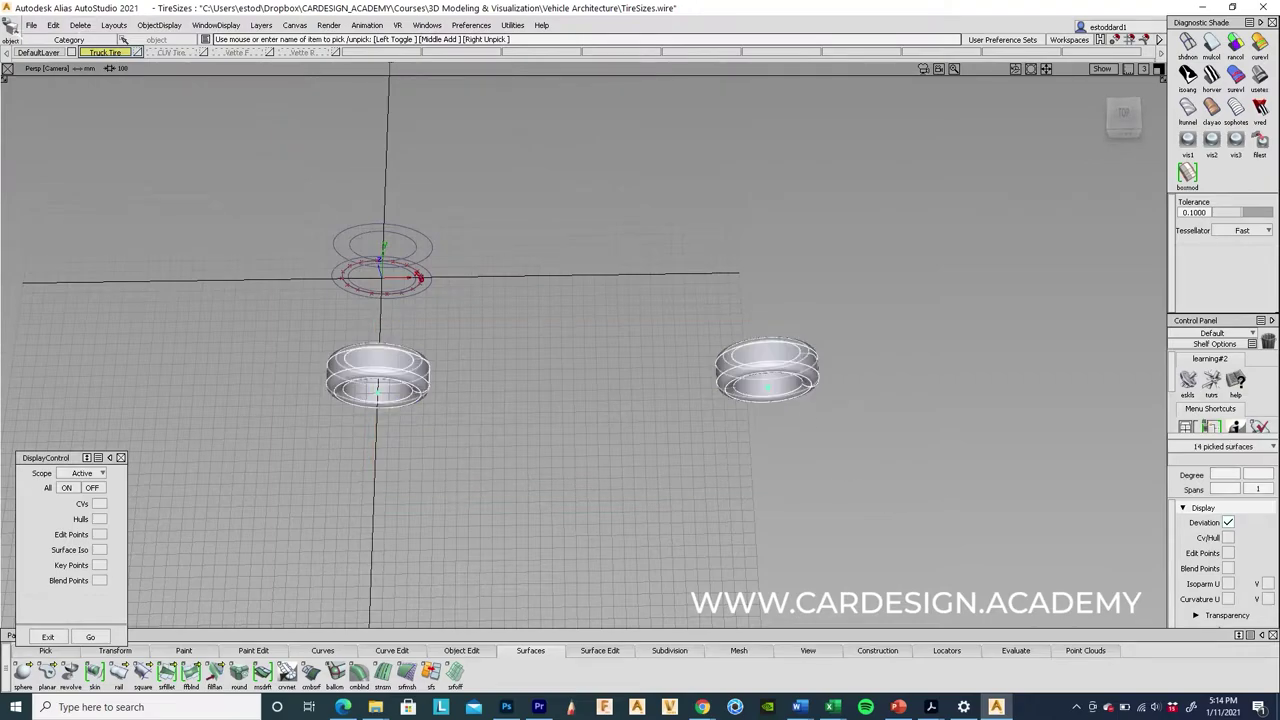
left_click(53, 24)
left_click(70, 233)
Duplicate the grouped truck tires as a copy mirrored to the opposite side, with an X translation of 0 and a Y scaling of -1.
left_click(53, 24)
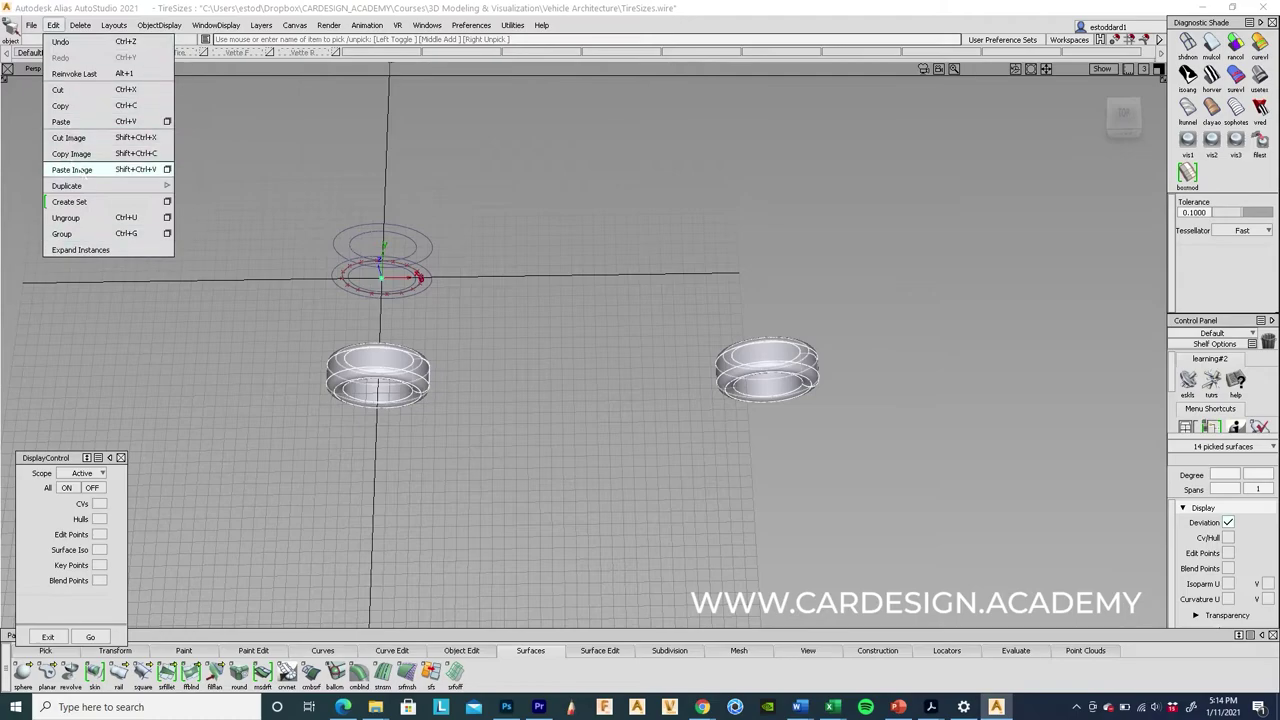
mouse_move(120, 185)
left_click(221, 185)
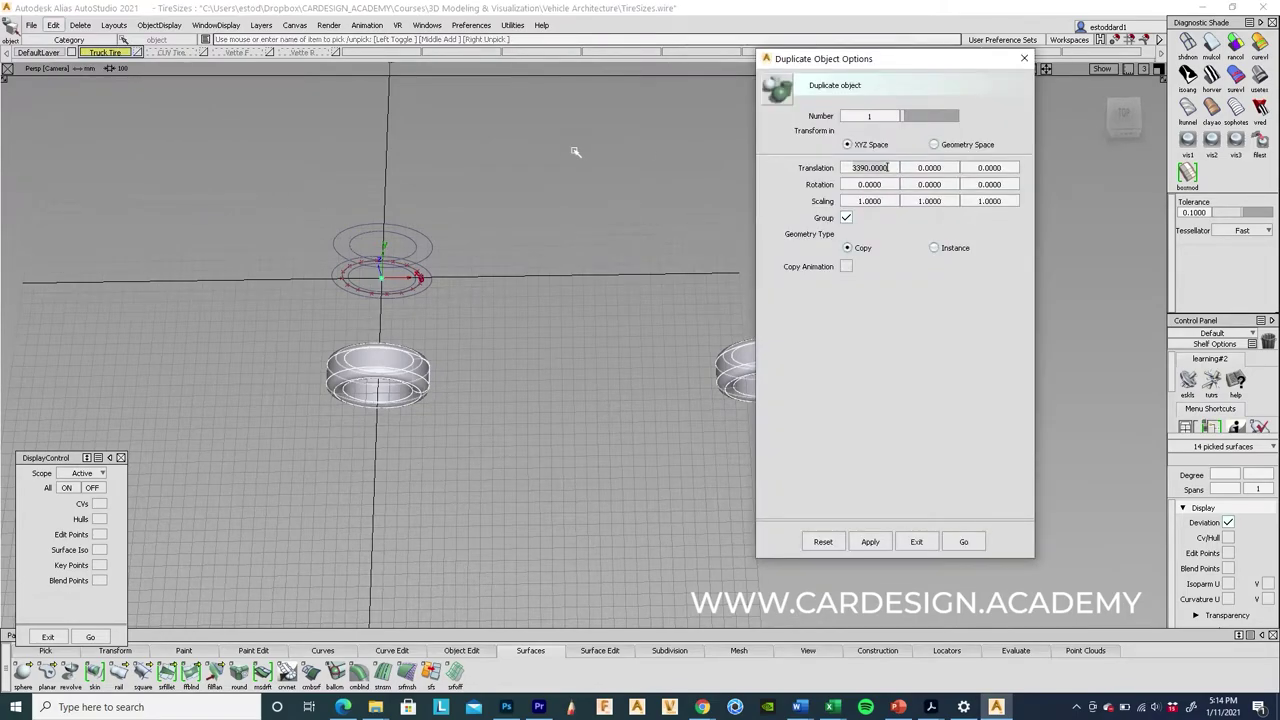
type("0")
key("Return")
left_click(964, 542)
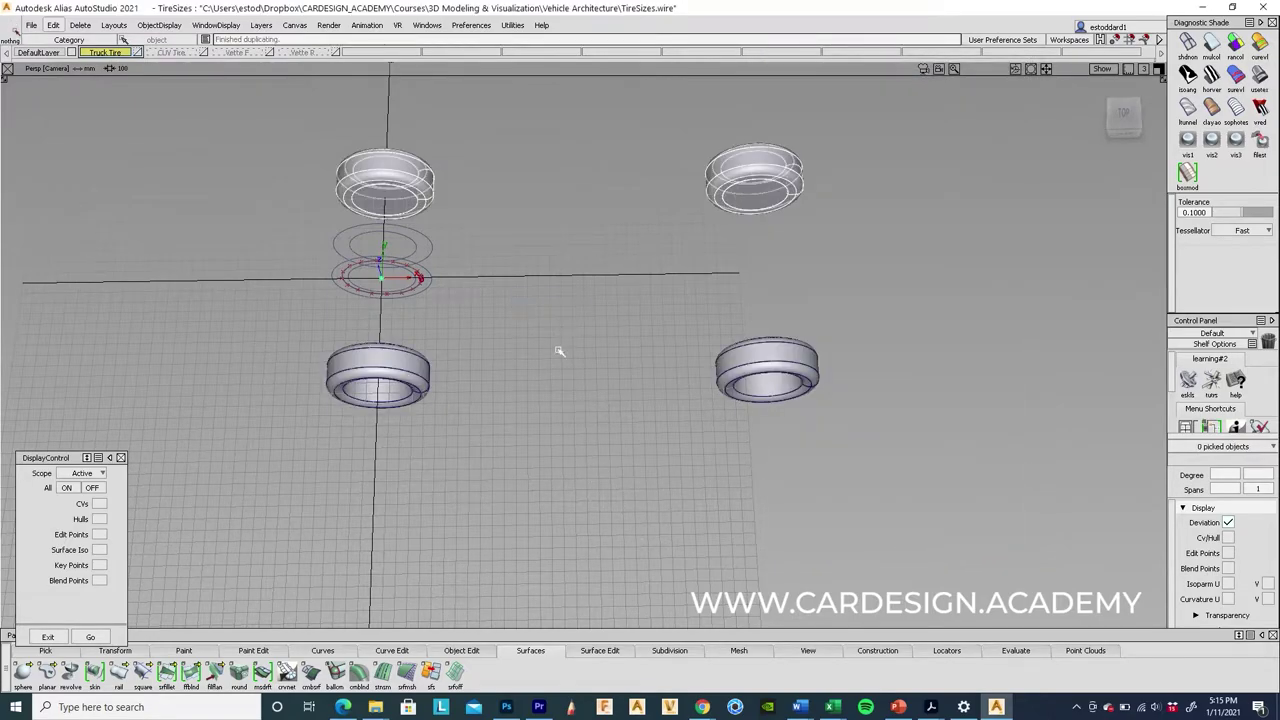
left_click_drag(554, 366, 500, 470, "alt+shift")
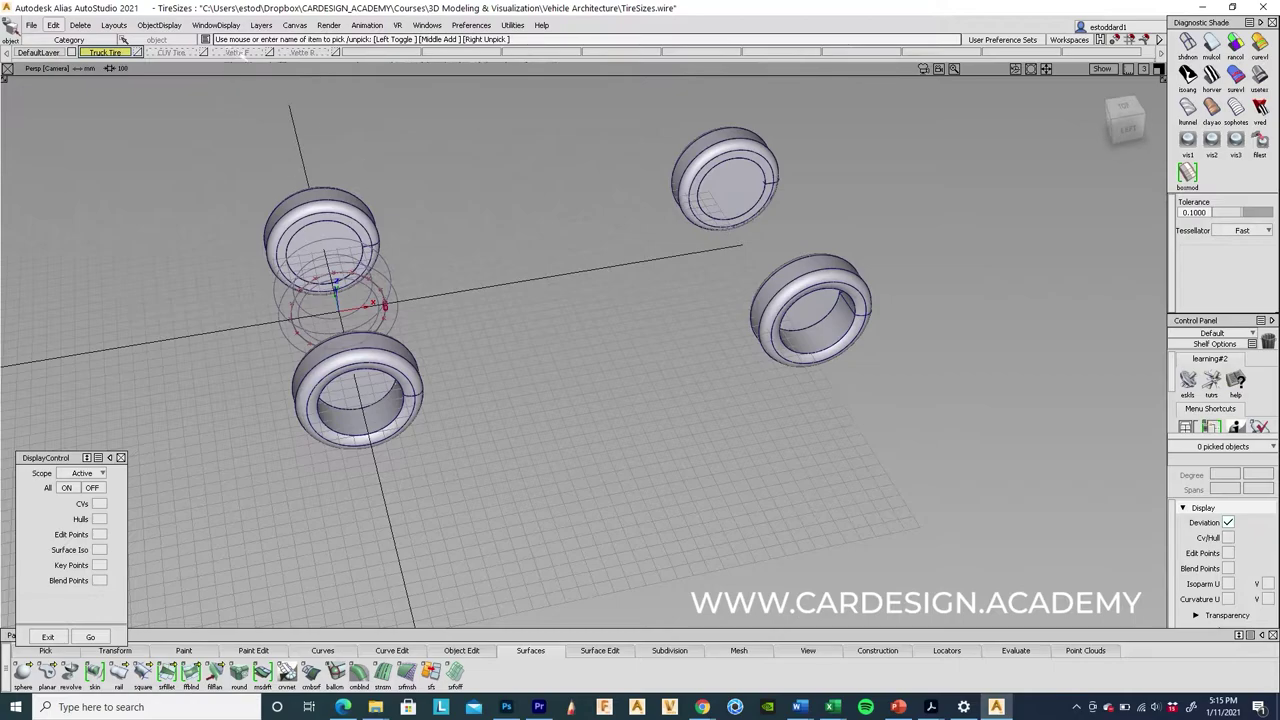
Compare the tires on the Vette F and Vette R layers, leaving Vette F as the active layer.
left_click(238, 52)
left_click_drag(630, 368, 420, 220, "alt+shift")
left_click(303, 52)
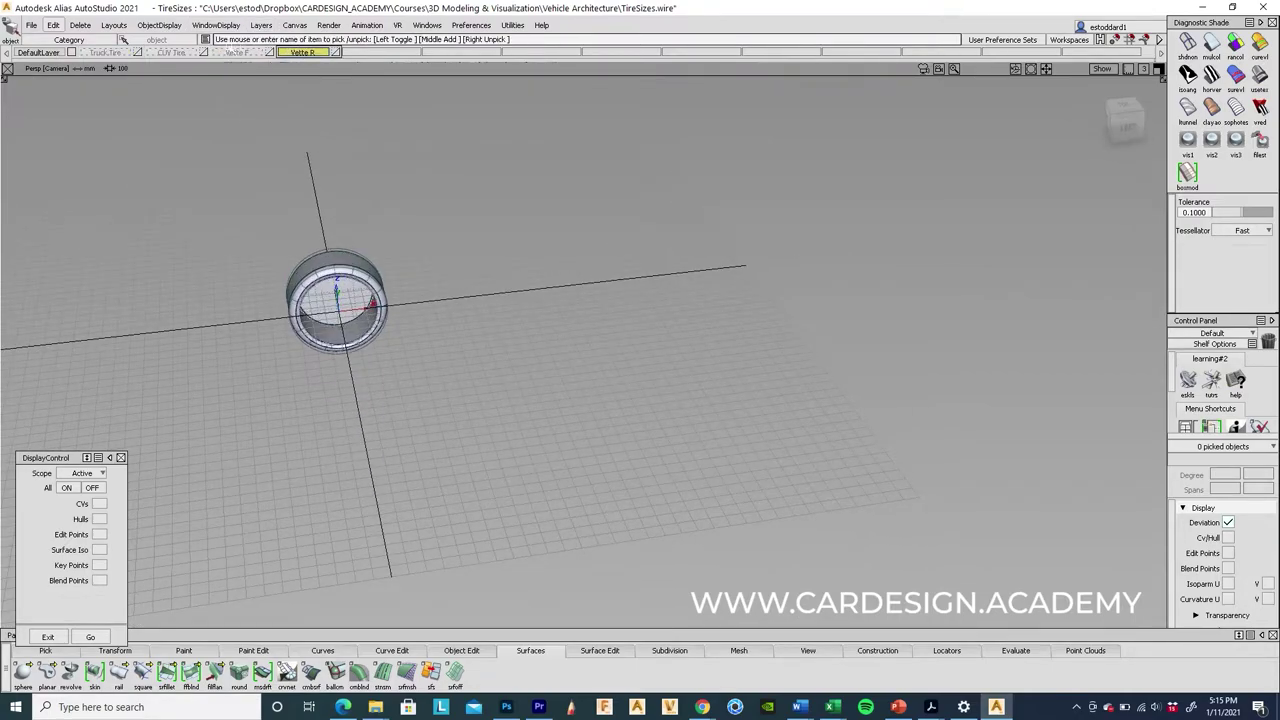
left_click(238, 52)
left_click(300, 52)
left_click(247, 53)
Pick all surfaces of the front Corvette tire and try to group them.
left_click_drag(280, 290, 430, 250, "alt+shift")
left_click_drag(286, 204, 226, 220, "ctrl+shift")
left_click_drag(222, 224, 432, 404)
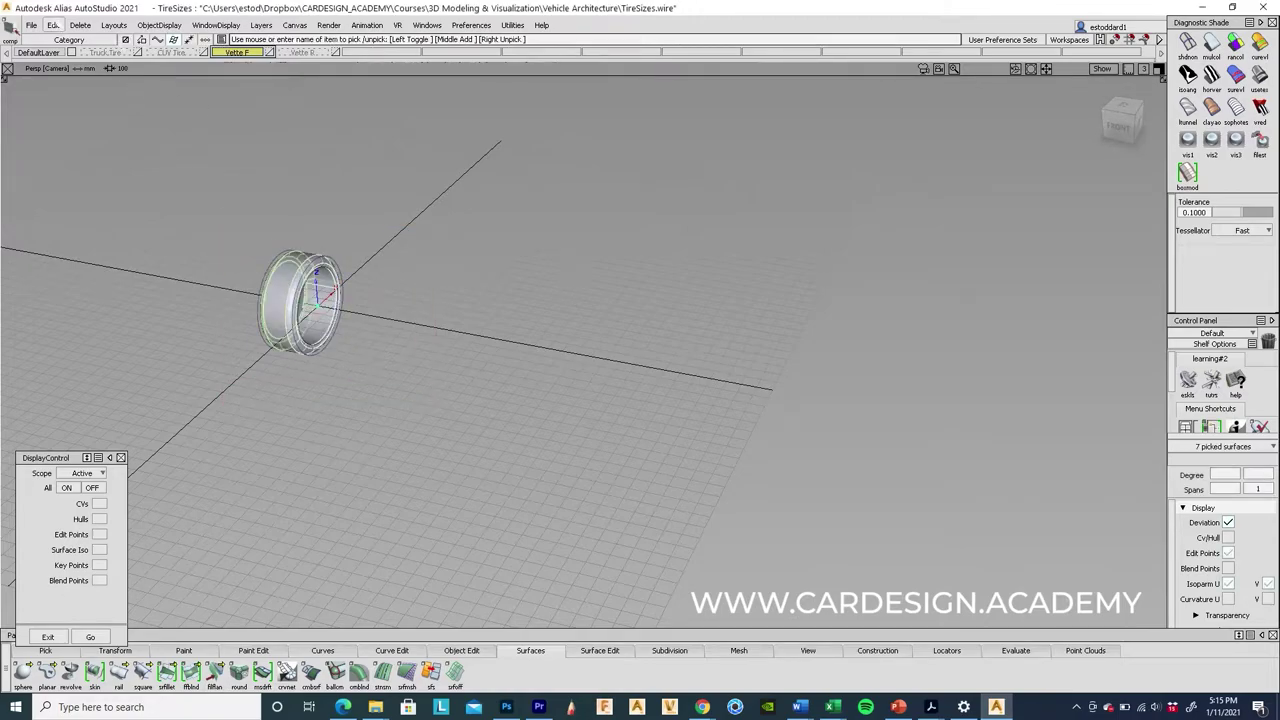
left_click(53, 25)
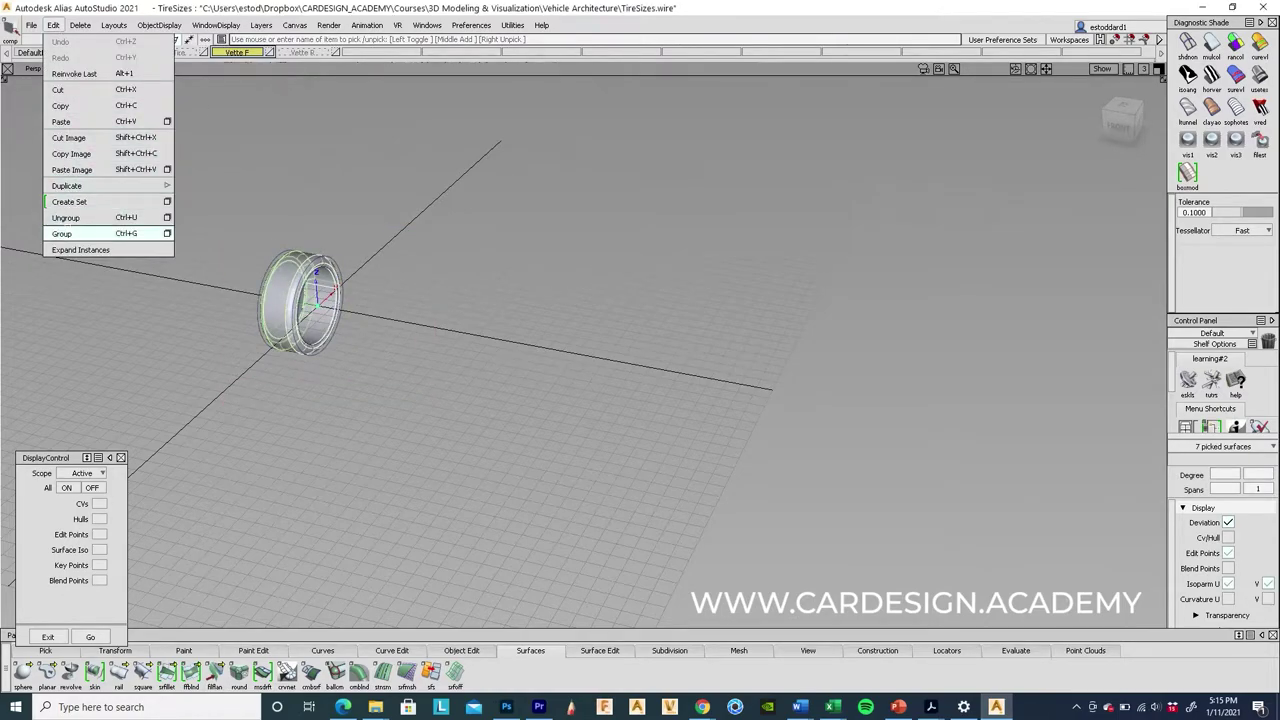
left_click(61, 233)
Delete the construction history of the front Corvette tire's surfaces and turn off their control displays.
left_click(80, 25)
left_click(113, 87)
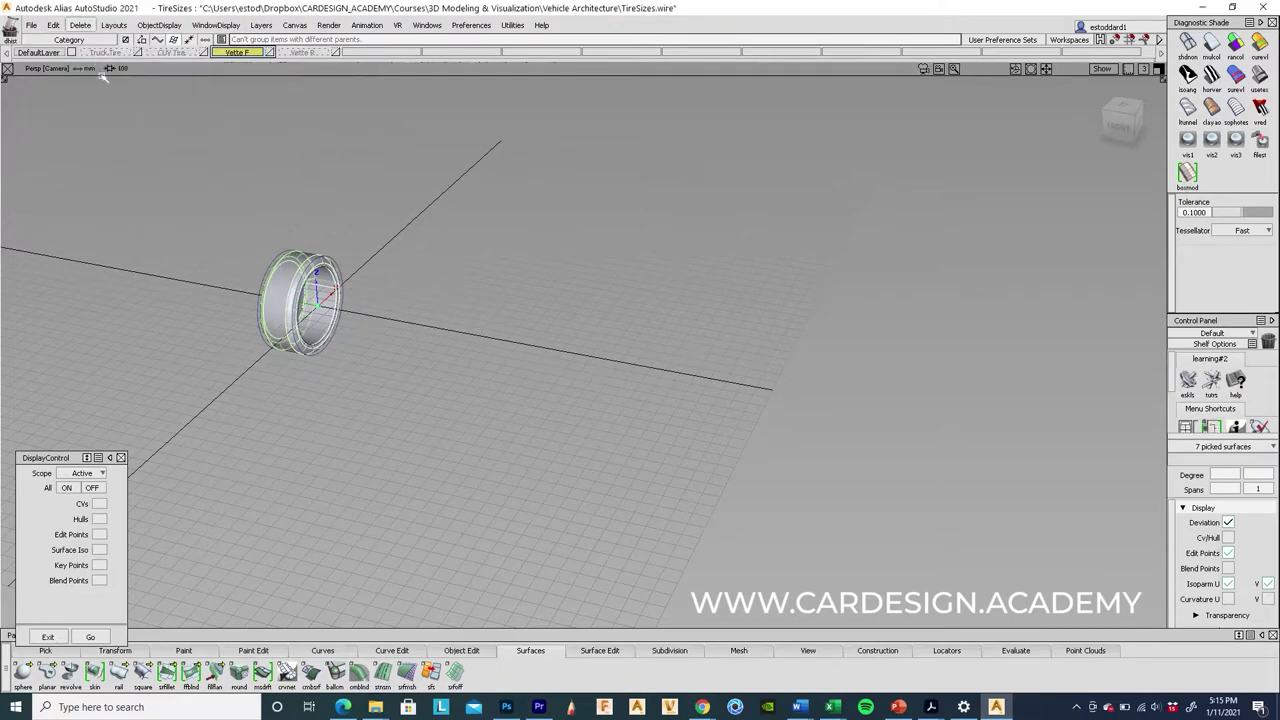
left_click(580, 396)
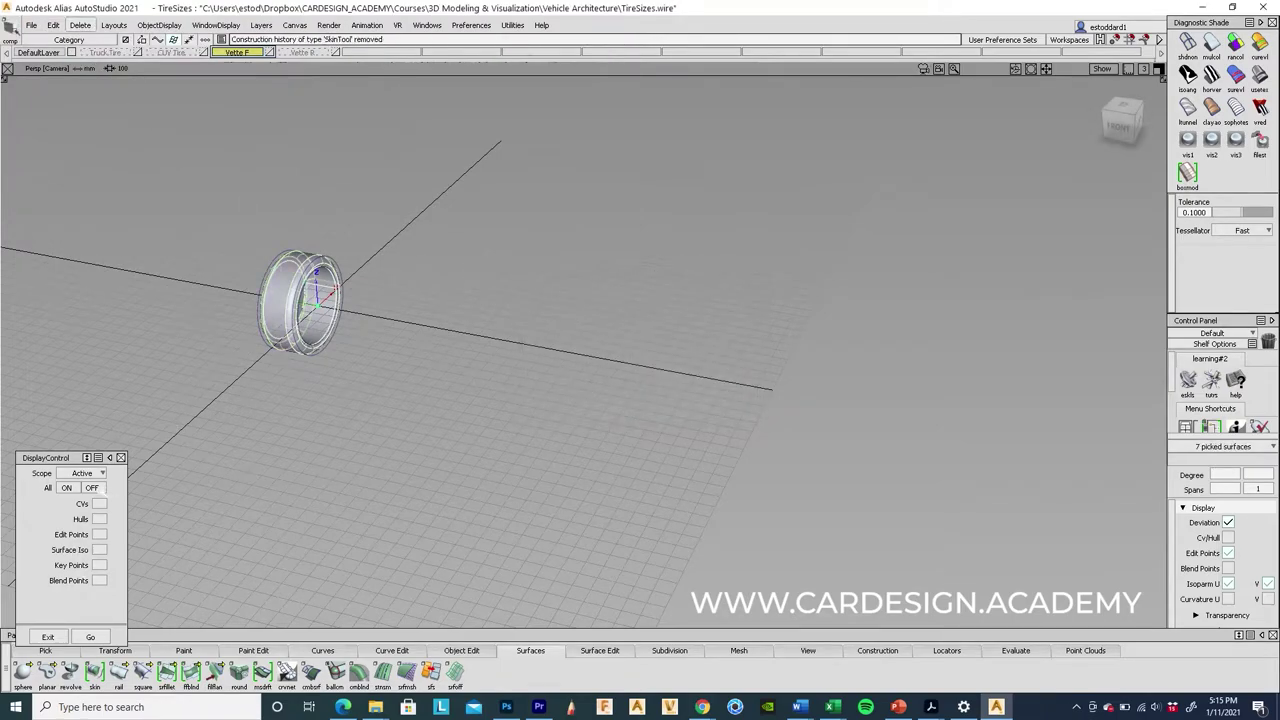
left_click(90, 637)
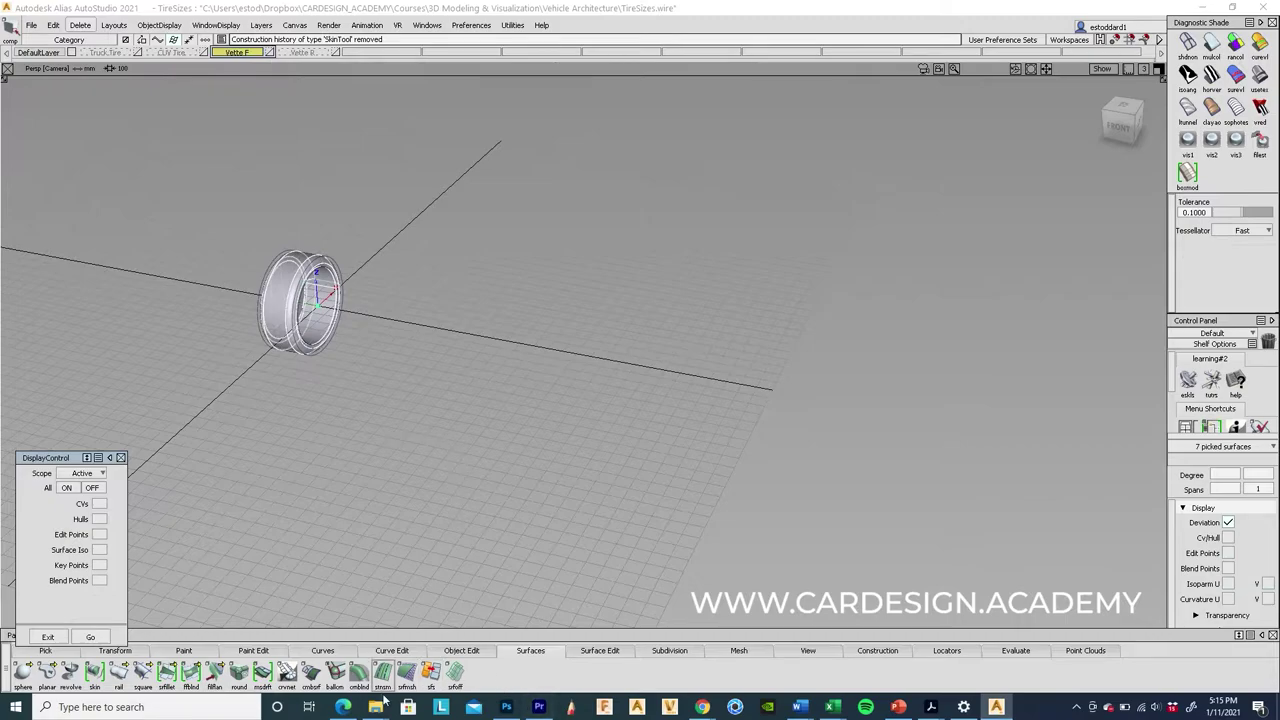
Check the Corvette's half overall width under OAW/2 in the VehicleDimensions_V1 workbook in Excel, and return to Alias.
mouse_move(831, 707)
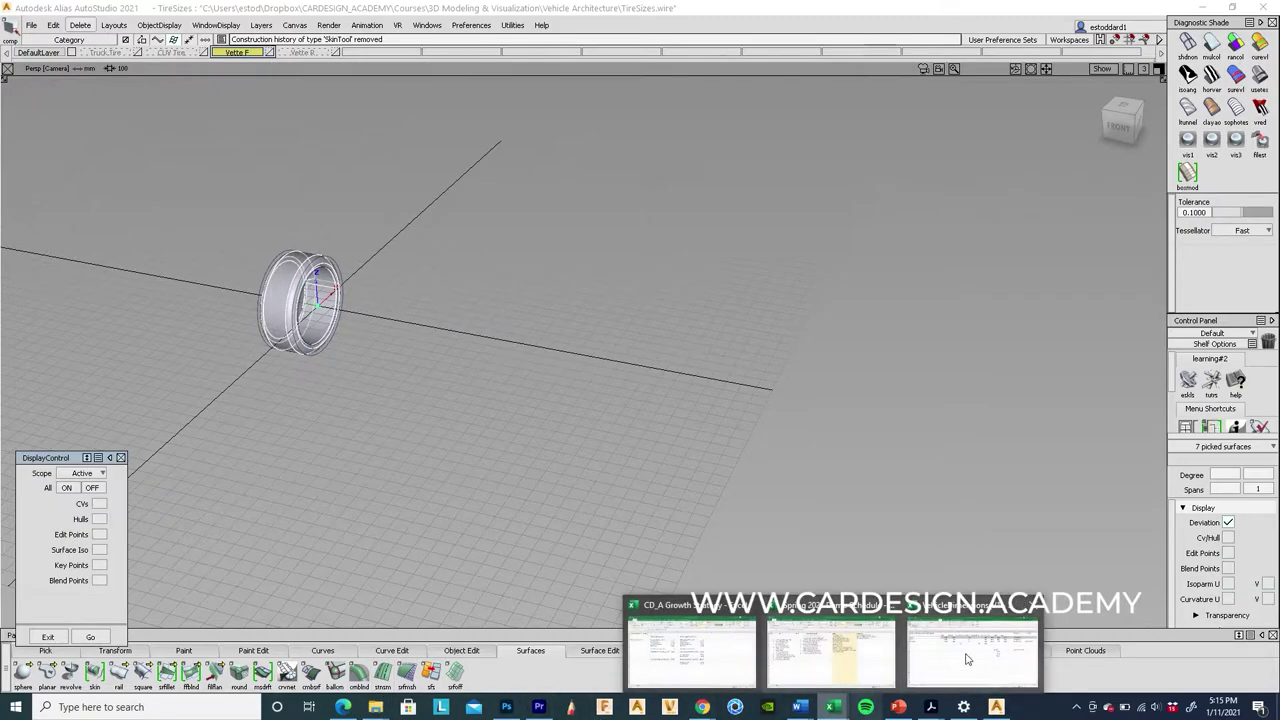
left_click(978, 656)
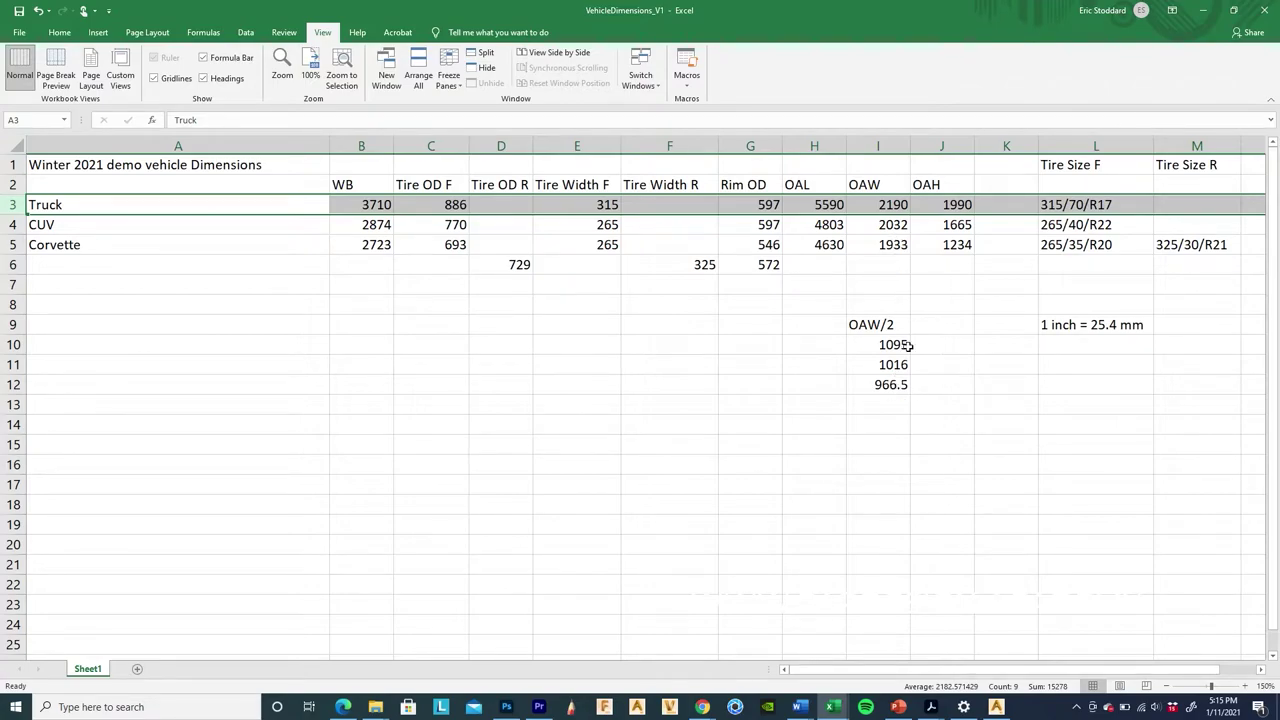
left_click(12, 386)
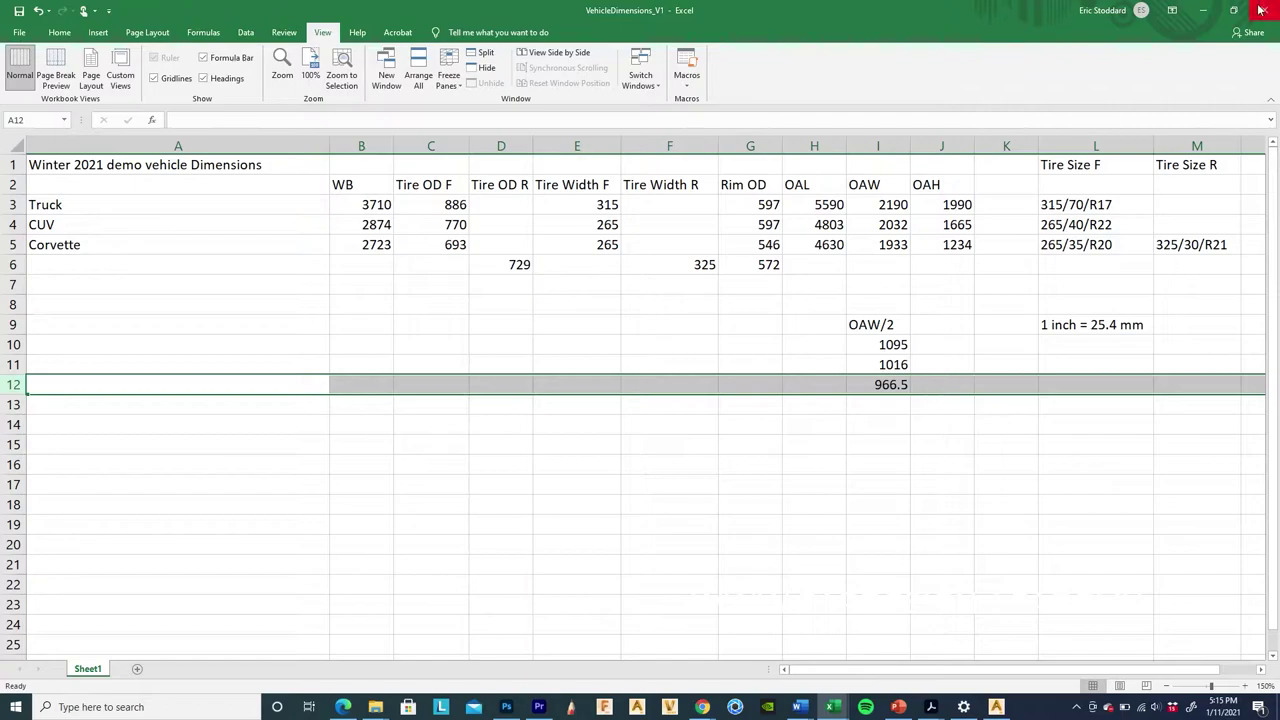
left_click(1203, 10)
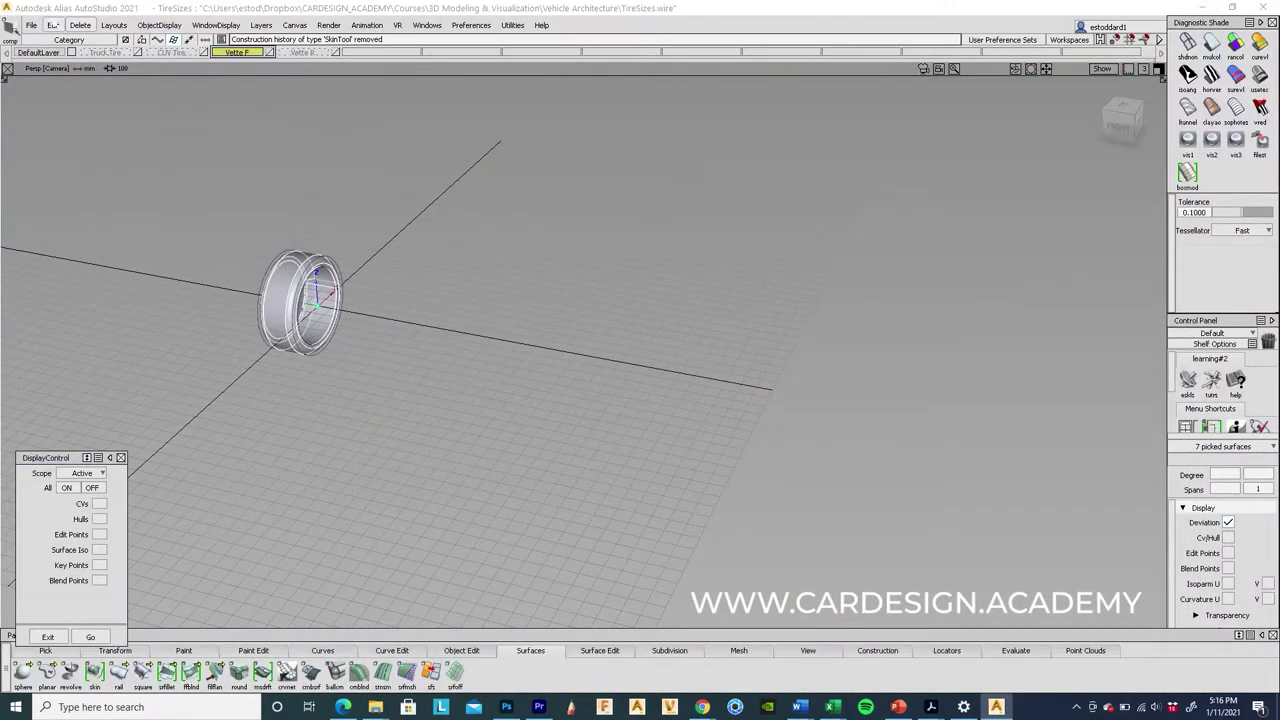
left_click(52, 24)
mouse_move(78, 186)
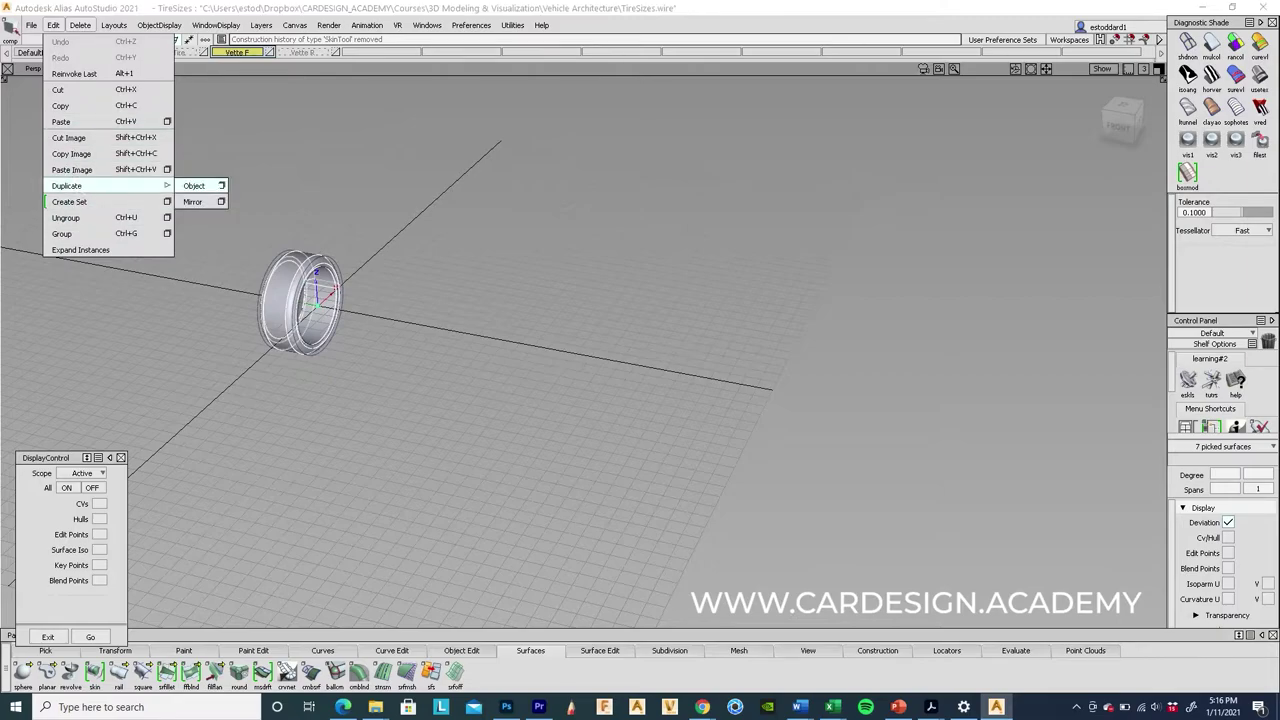
left_click(221, 186)
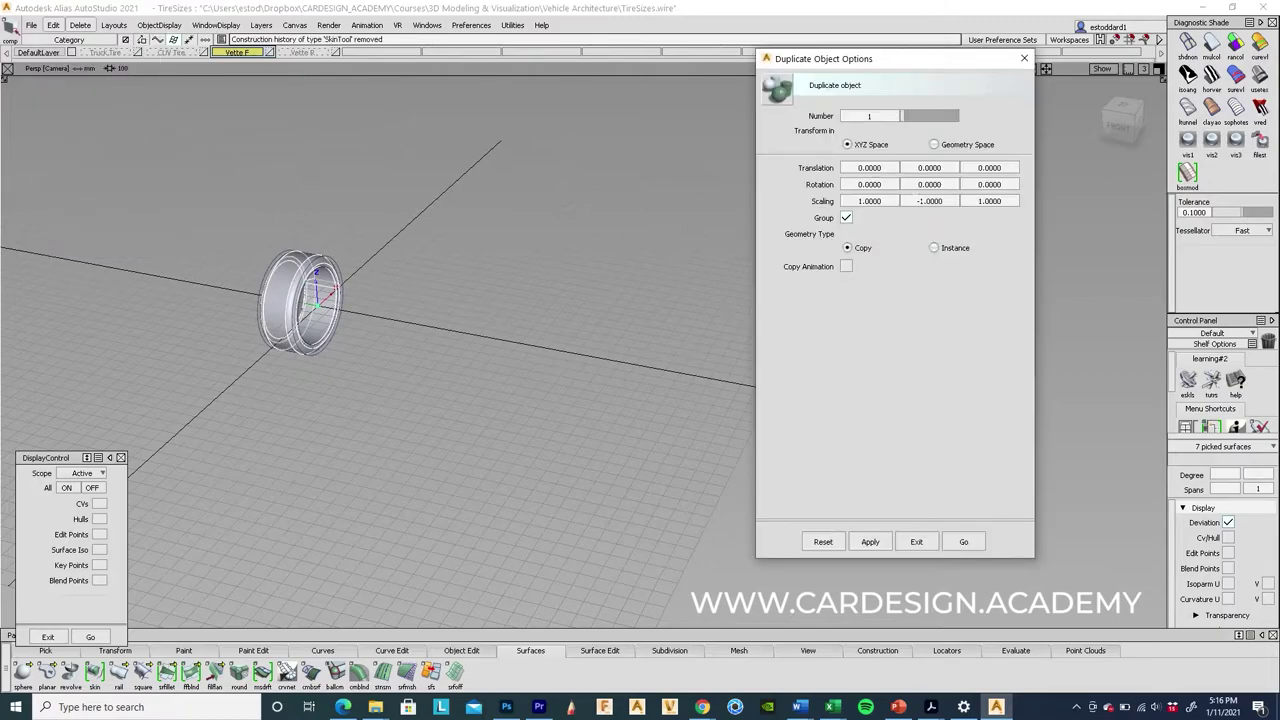
left_click(921, 201)
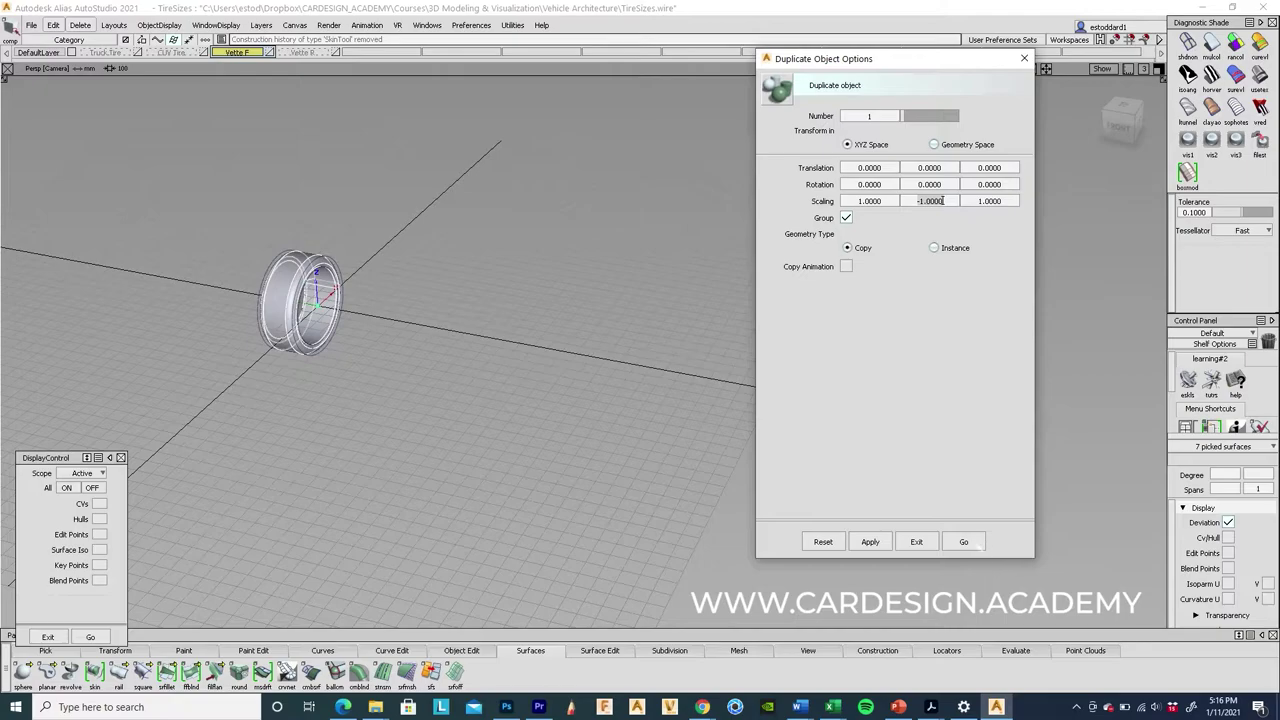
left_click(1022, 59)
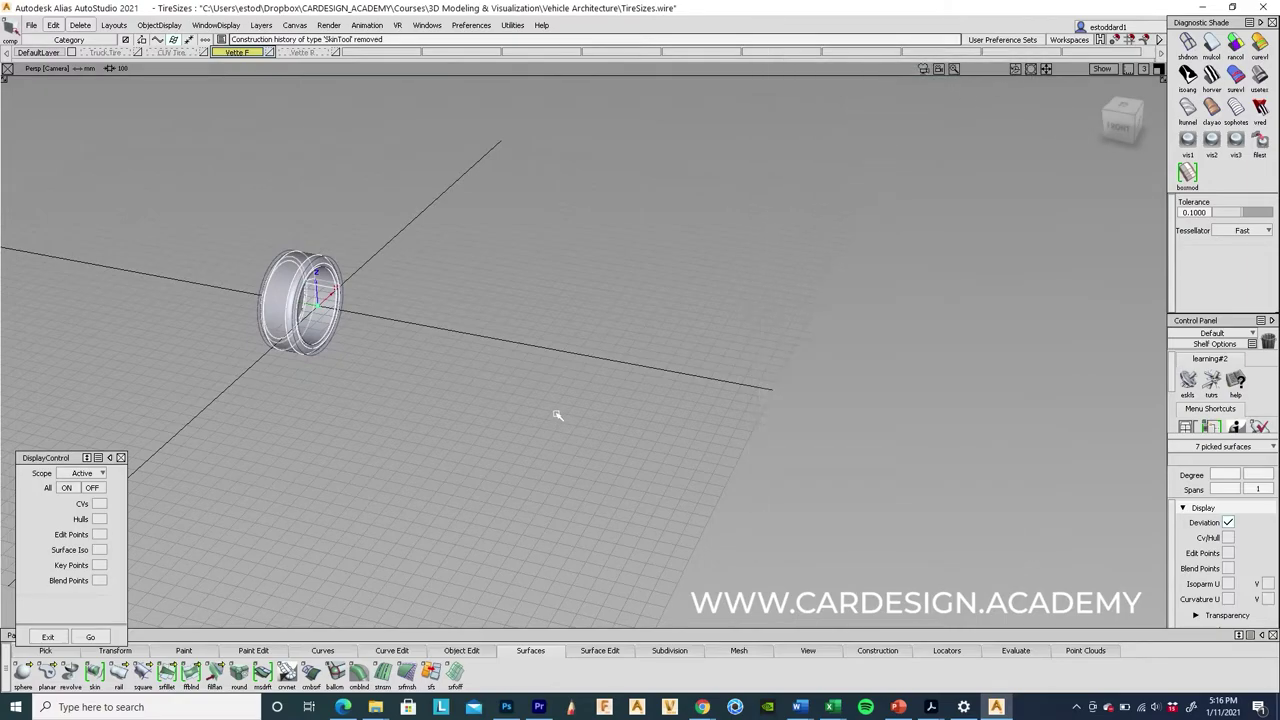
Try to move the front Corvette tire along Y by entering absolute amounts, and undo the move.
middle_click_drag(557, 415, 555, 356, "ctrl+shift")
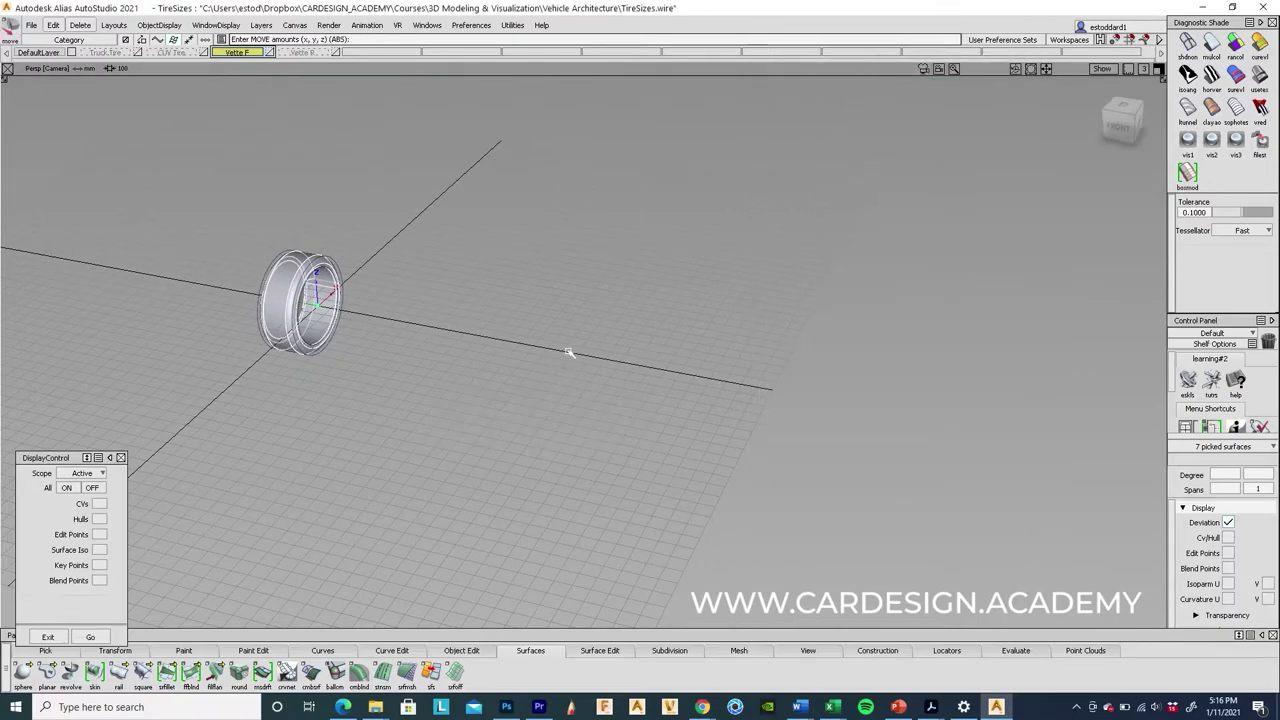
type("0,1000,")
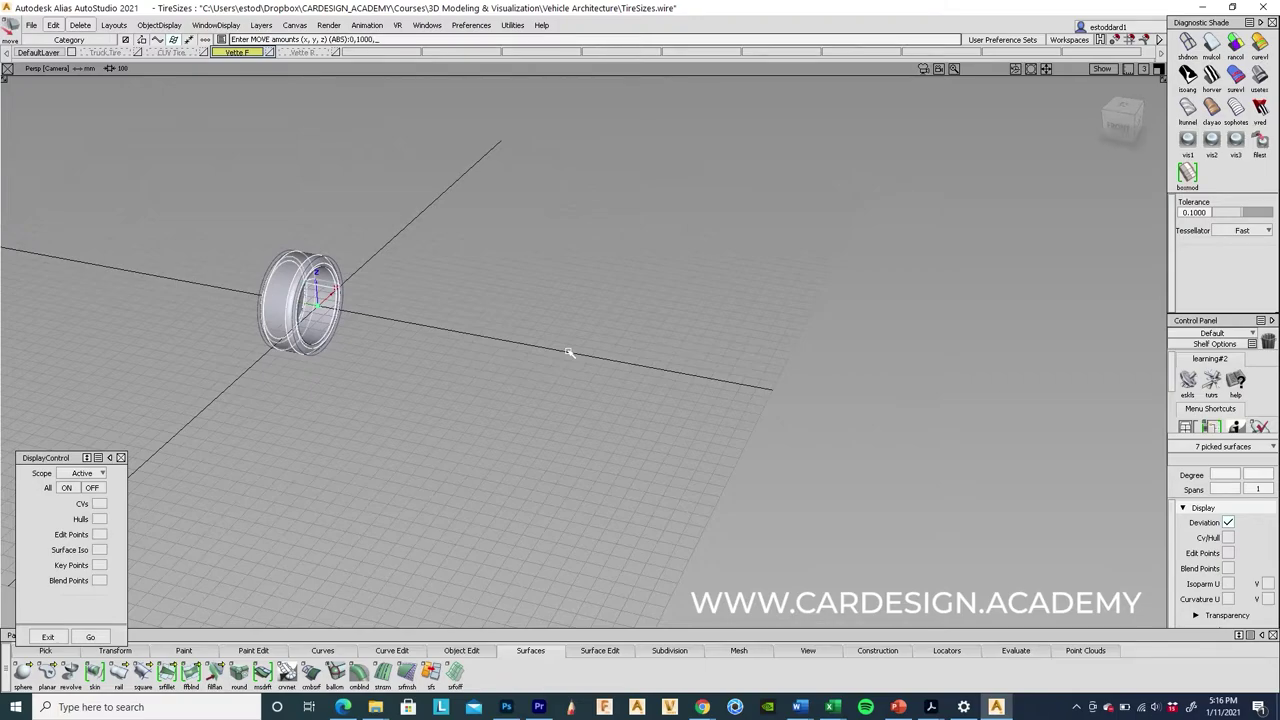
key("BackSpace")
key("BackSpace")
key("BackSpace")
key("BackSpace")
key("Return")
key("ctrl+z")
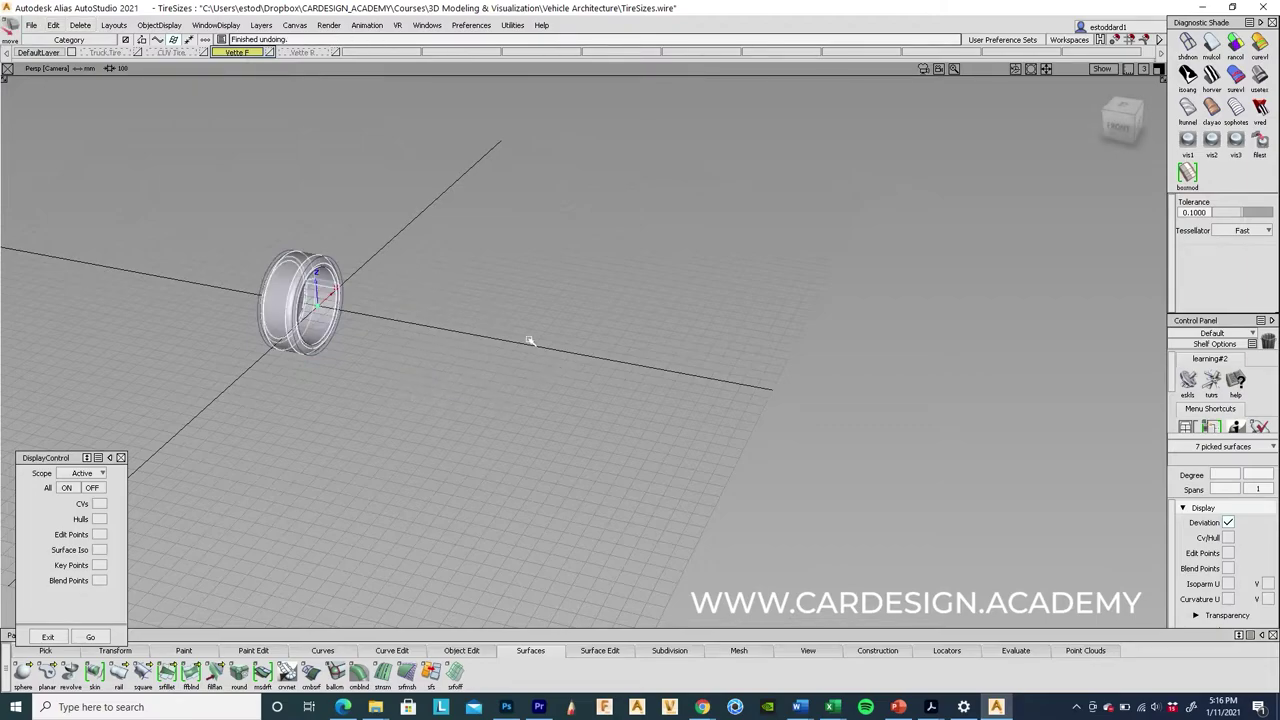
Clear the selection, pick the front Corvette tire's surfaces again and retry grouping them.
left_click_drag(528, 337, 822, 347, "alt+shift")
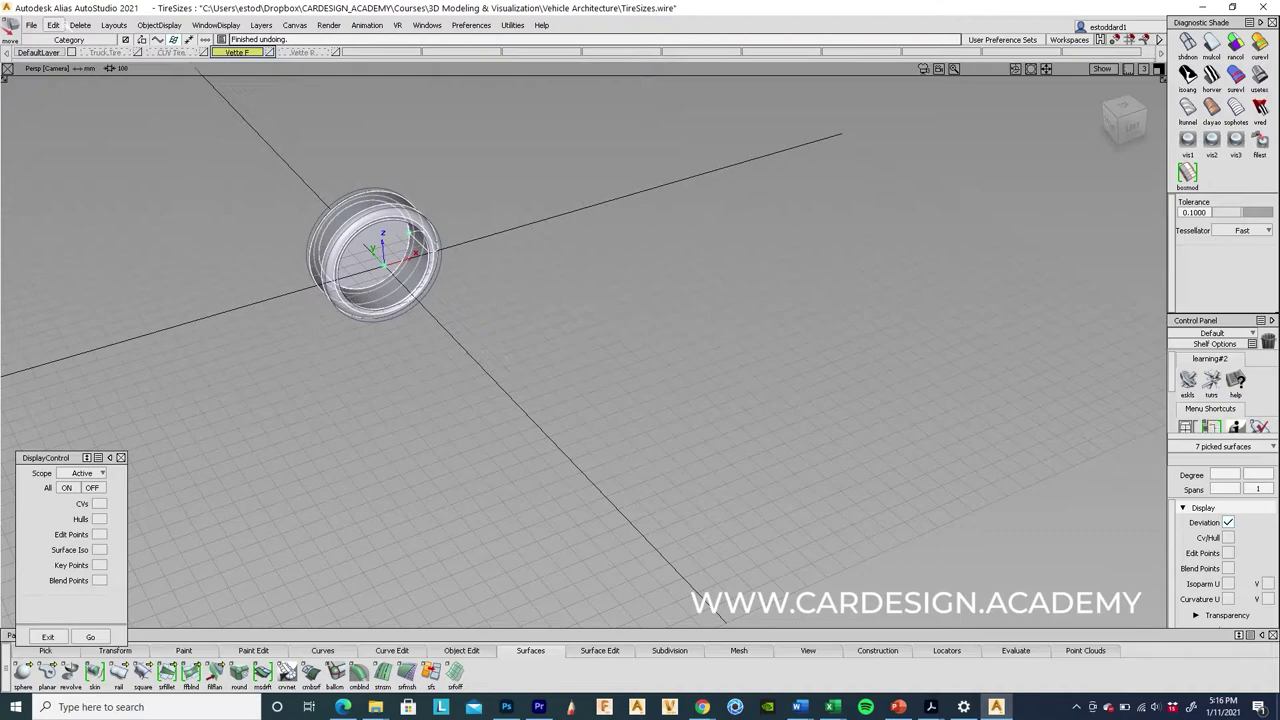
left_click(53, 25)
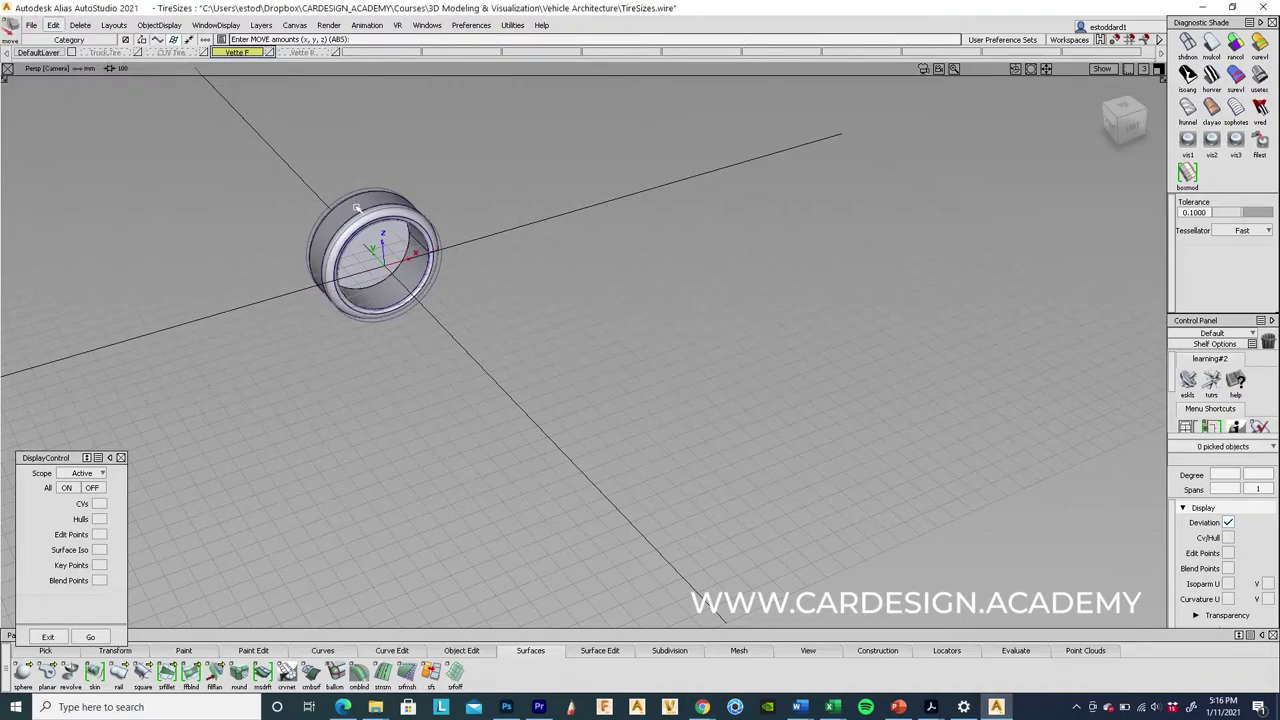
left_click(356, 207)
left_click_drag(345, 330, 617, 309, "alt+shift")
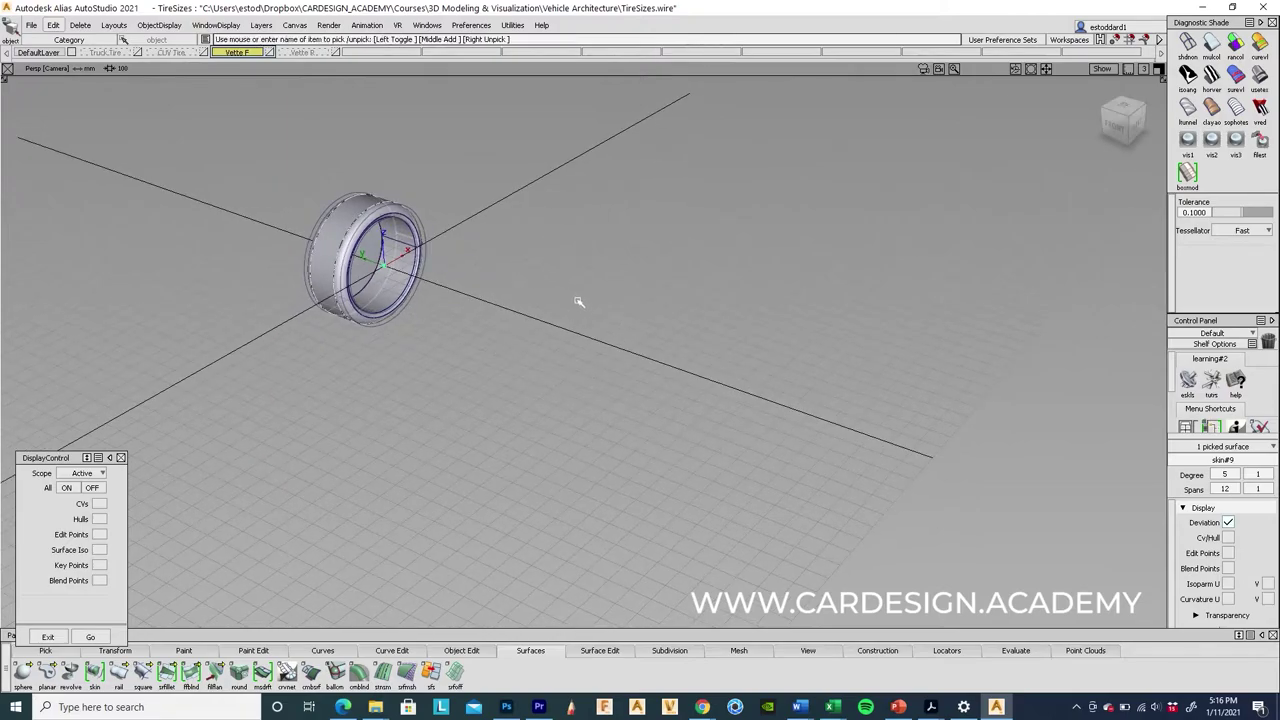
left_click_drag(363, 386, 351, 228, "ctrl+shift")
left_click_drag(298, 181, 530, 394)
left_click(54, 25)
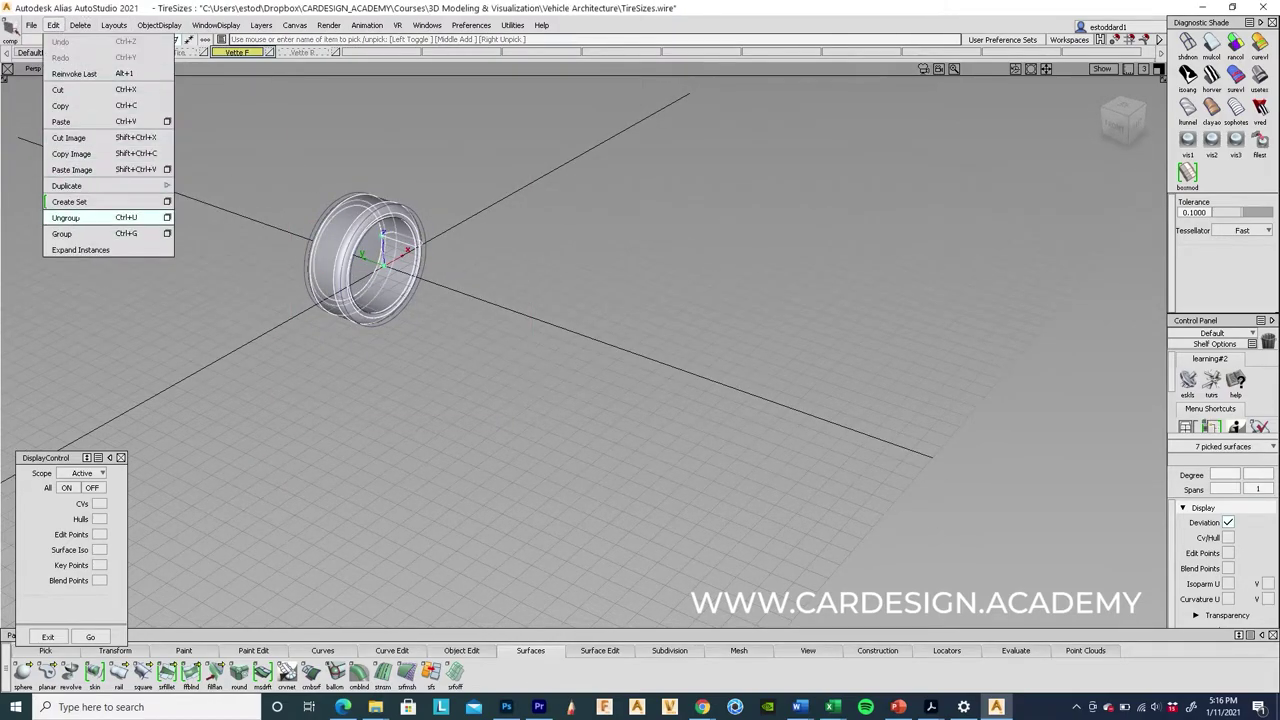
left_click(90, 231)
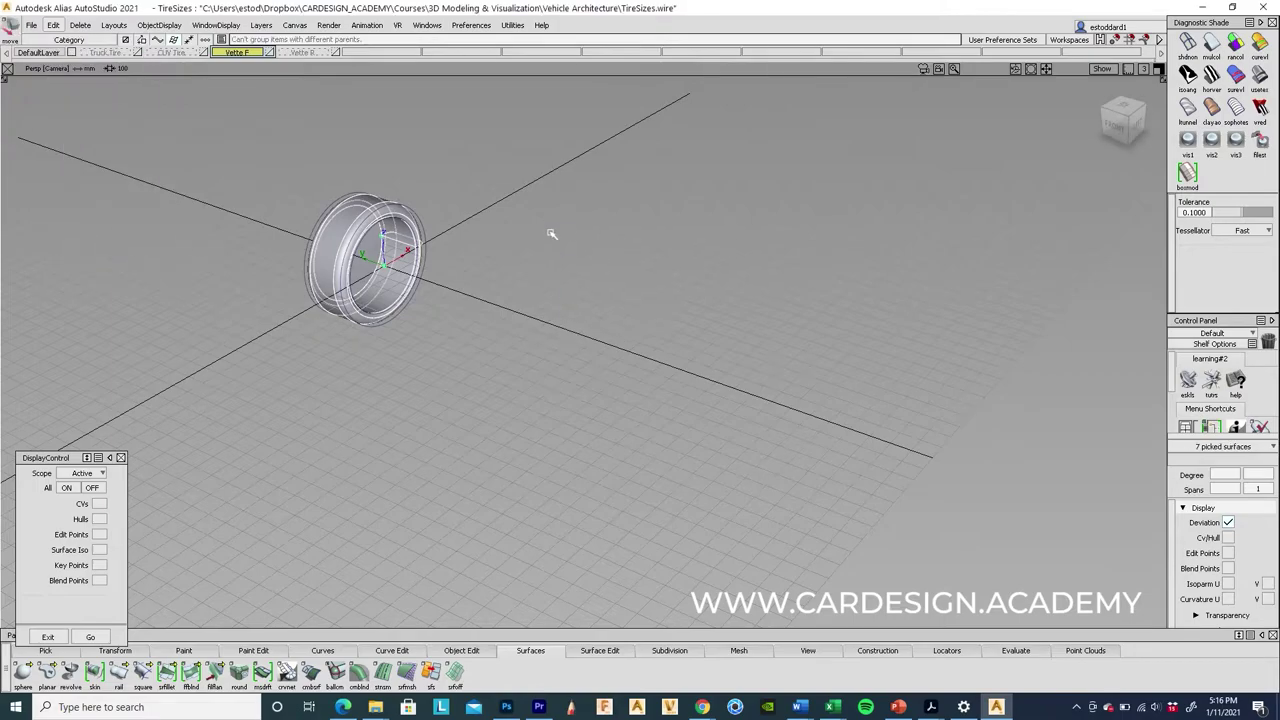
Move the front Corvette tire to an absolute position of 0 in X and -1000 in Y.
left_click_drag(560, 256, 440, 285, "alt+shift")
right_click_drag(440, 285, 654, 243, "alt+shift")
middle_click_drag(820, 286, 936, 336, "alt+shift")
left_click_drag(936, 336, 622, 421, "alt+shift")
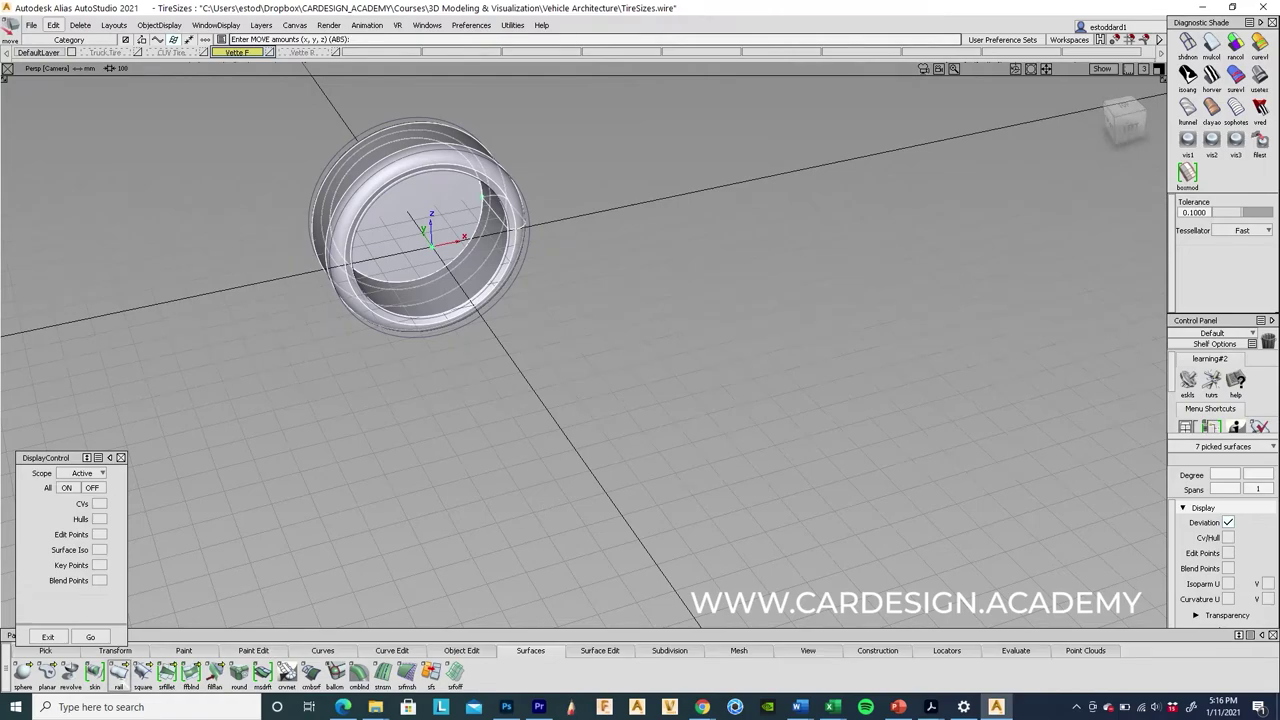
left_click(114, 650)
left_click(166, 672)
type("0")
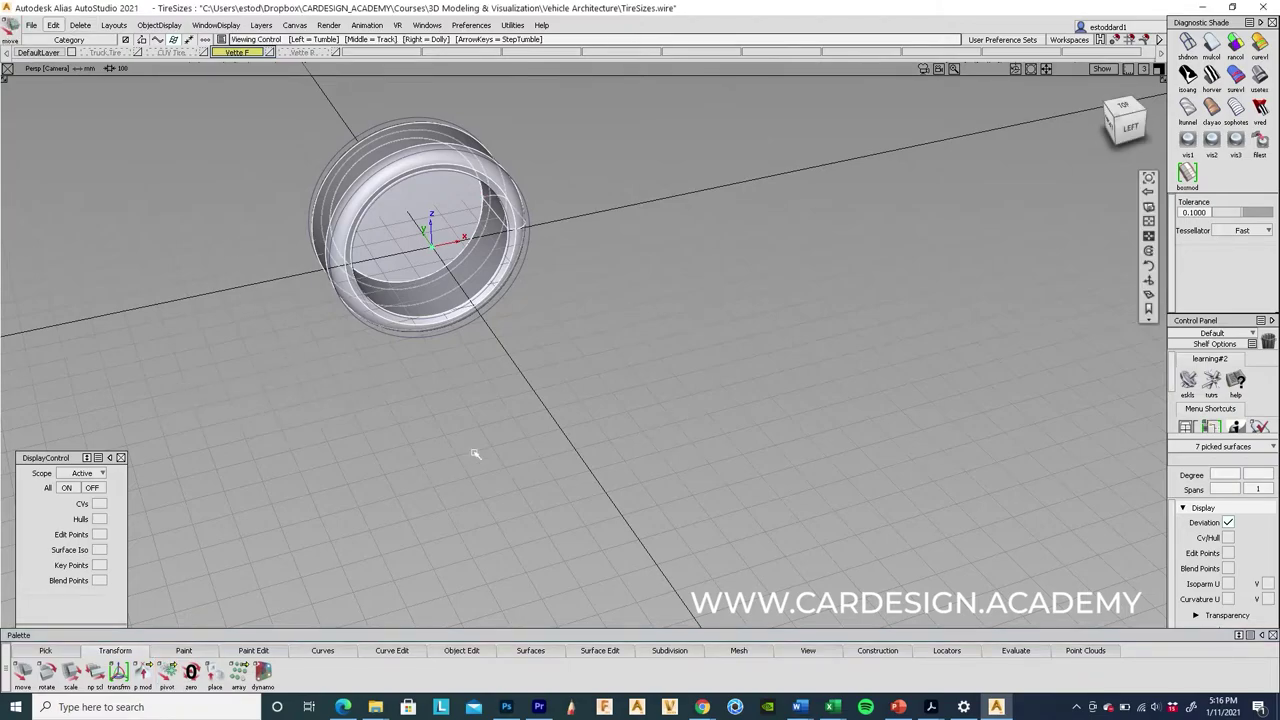
left_click_drag(480, 443, 574, 469, "alt+shift")
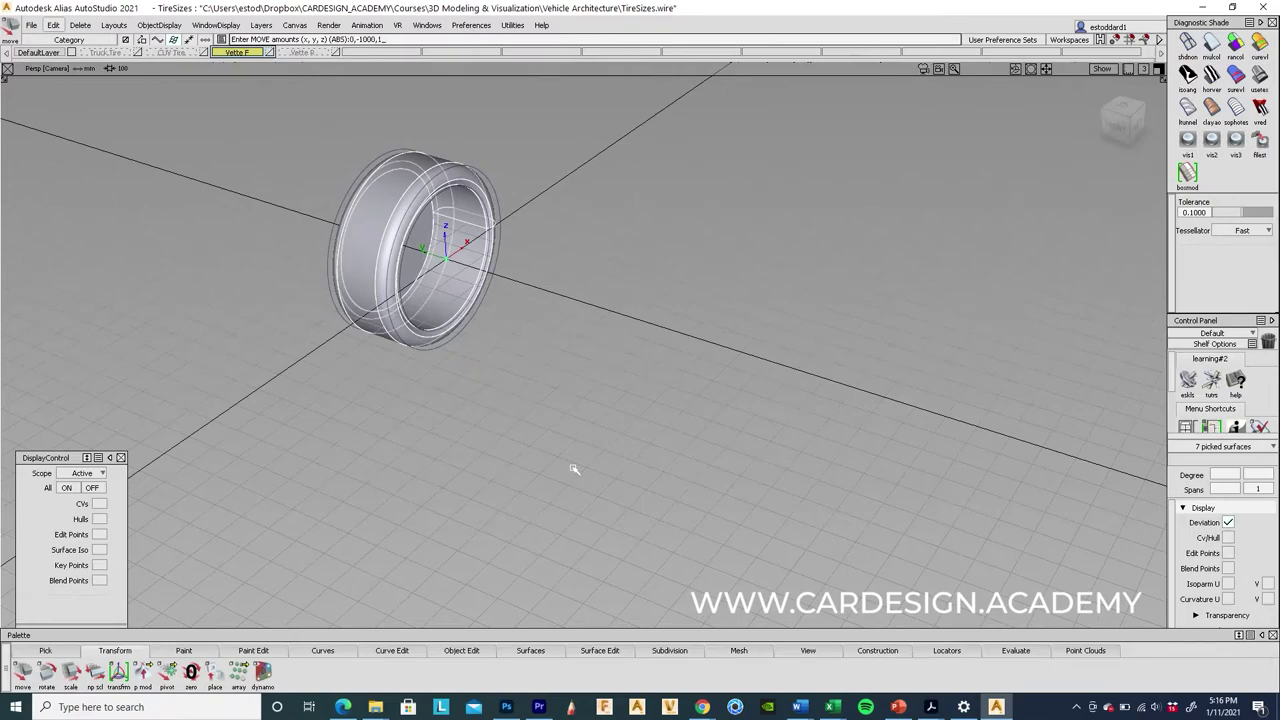
key("Return")
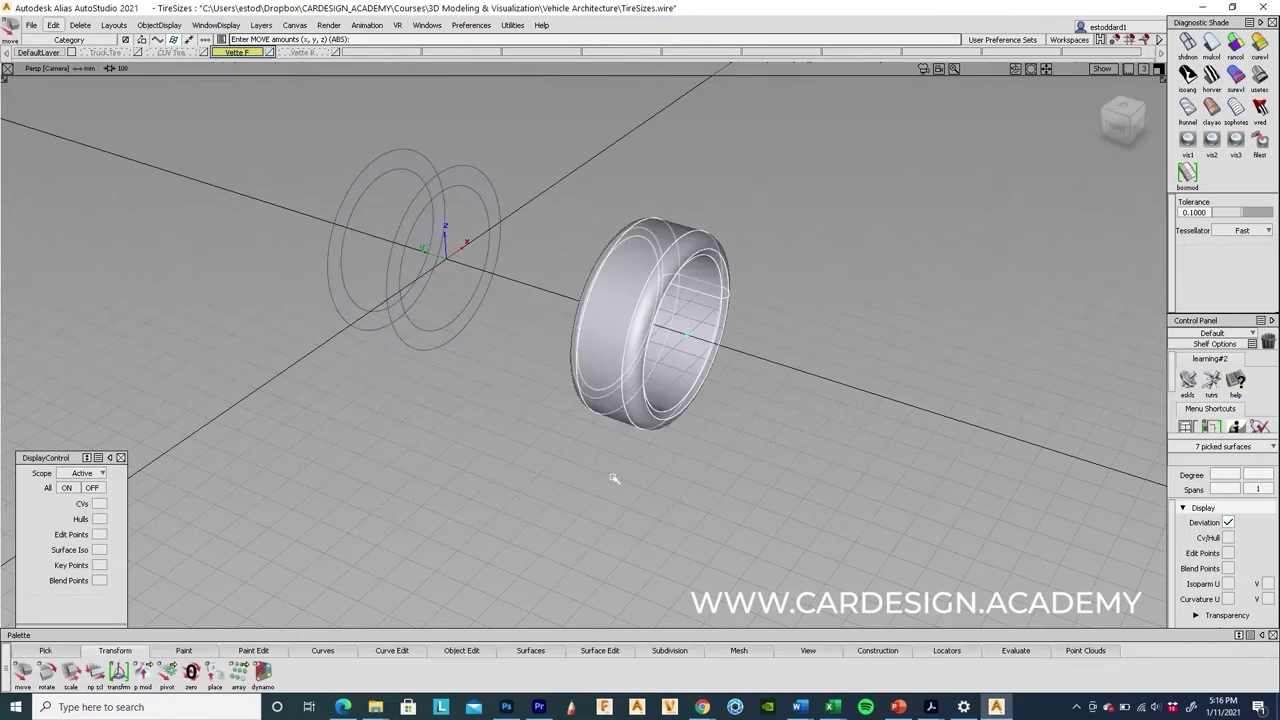
Switch from the Vette F layer to the Vette R layer to show the rear Corvette tire.
left_click_drag(803, 338, 566, 334, "alt+shift")
right_click_drag(640, 352, 665, 384, "alt+shift")
left_click_drag(665, 384, 671, 283, "alt+shift")
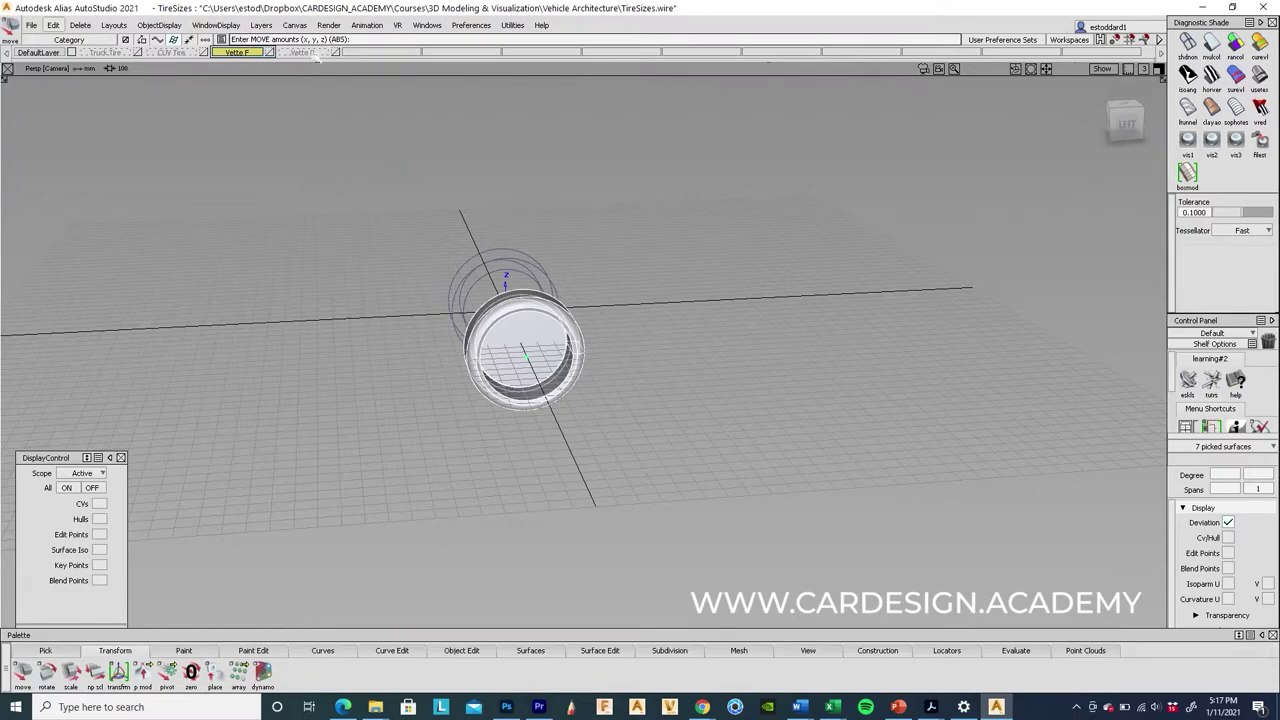
left_click_drag(634, 177, 350, 103, "alt+shift")
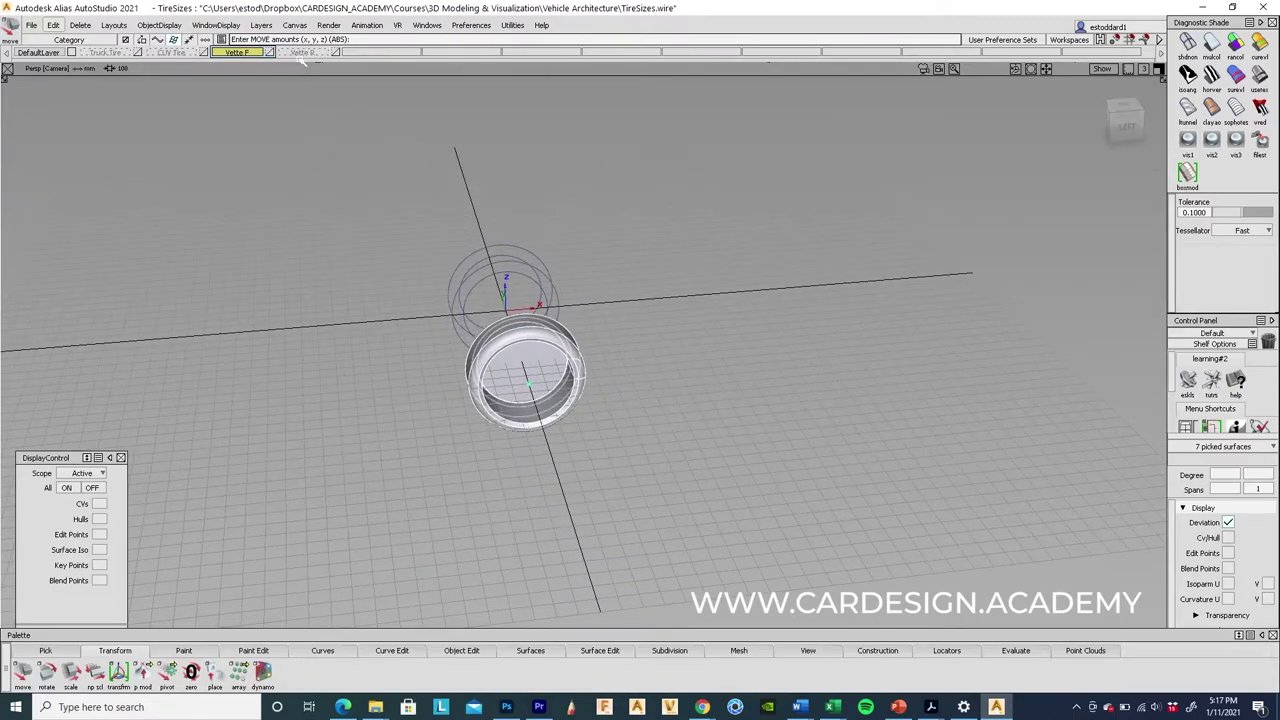
left_click_drag(308, 55, 311, 224)
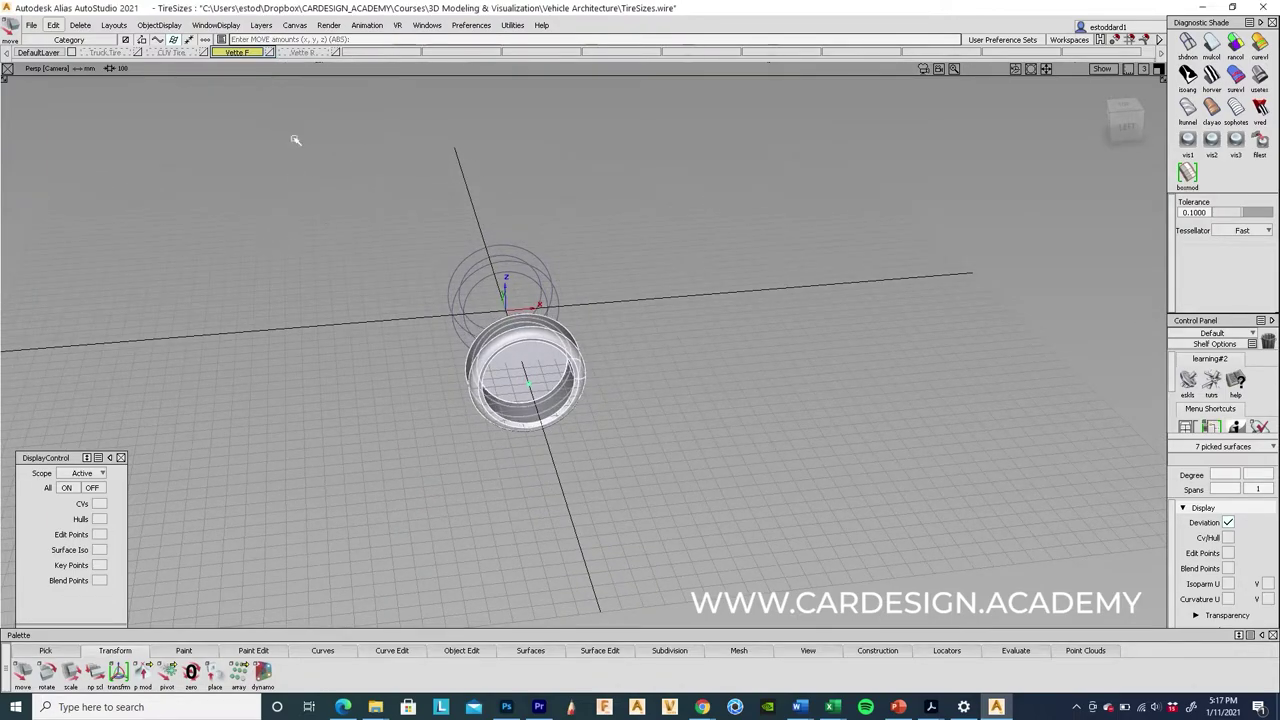
left_click(297, 54)
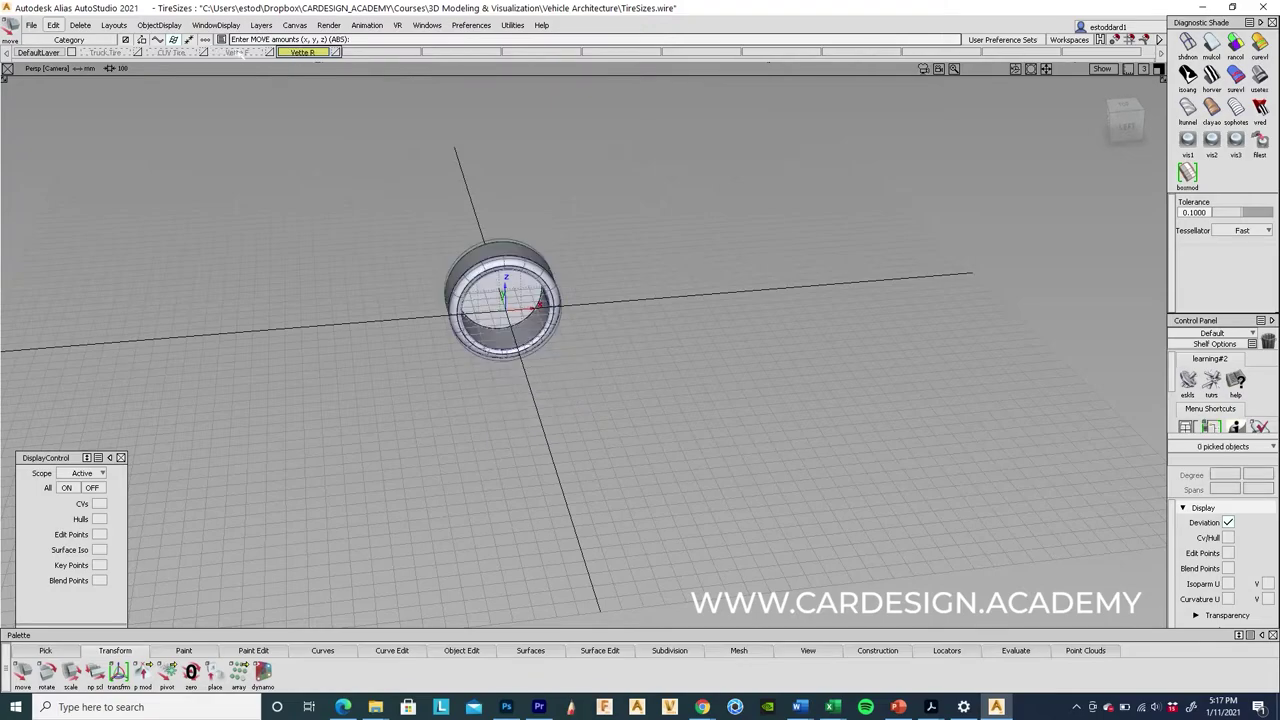
Show the Vette F layer as well, pick the rear Corvette tire's surfaces and delete their construction history.
left_click_drag(238, 52, 237, 66)
left_click_drag(495, 225, 643, 338, "ctrl+shift")
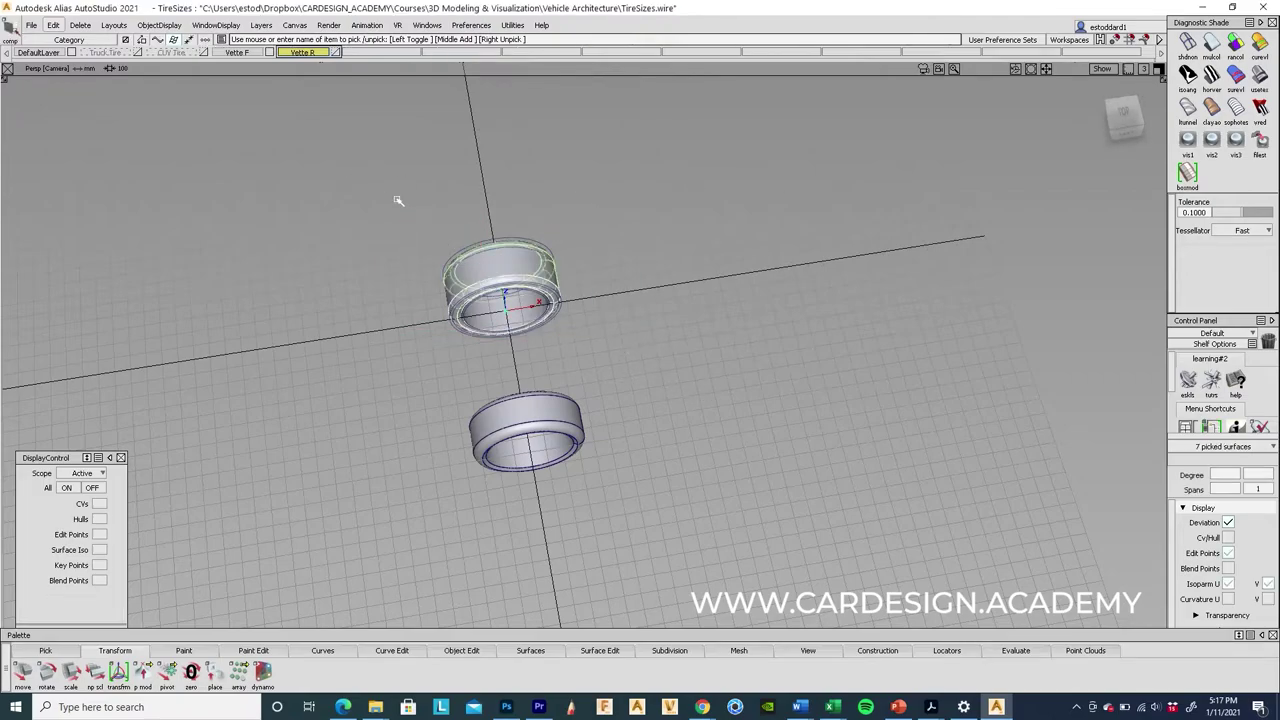
left_click(53, 25)
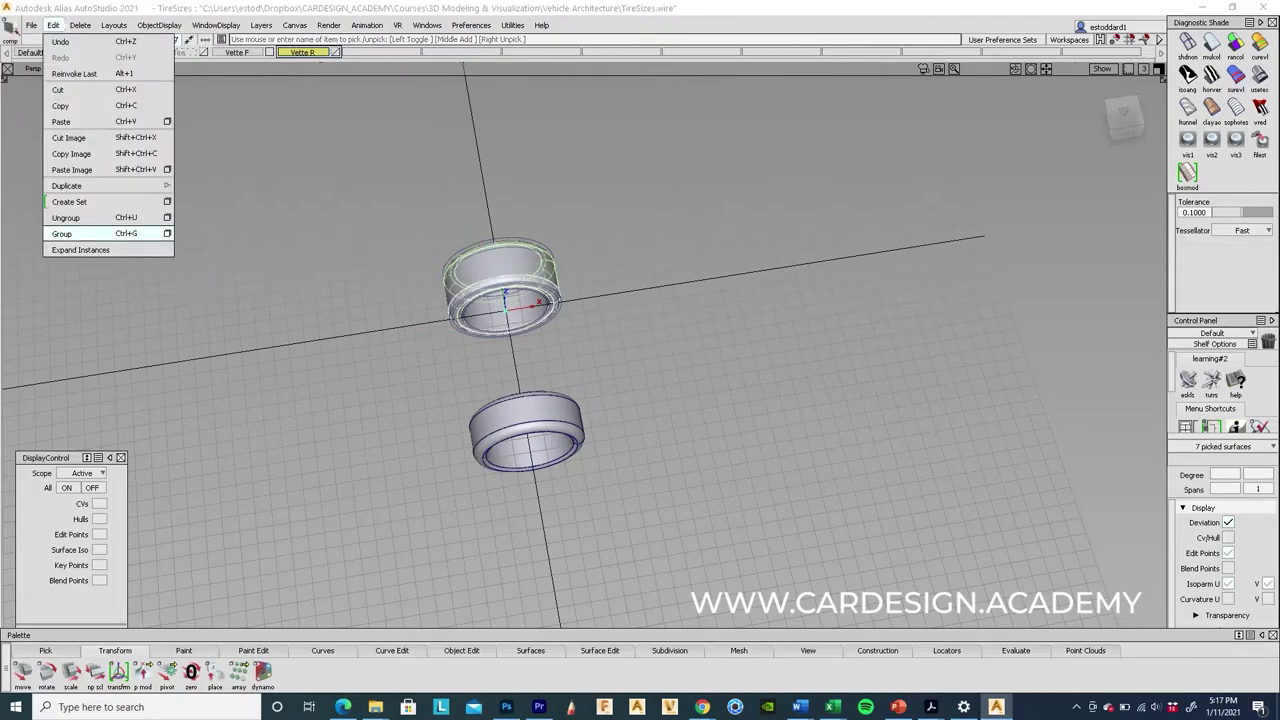
left_click(110, 56)
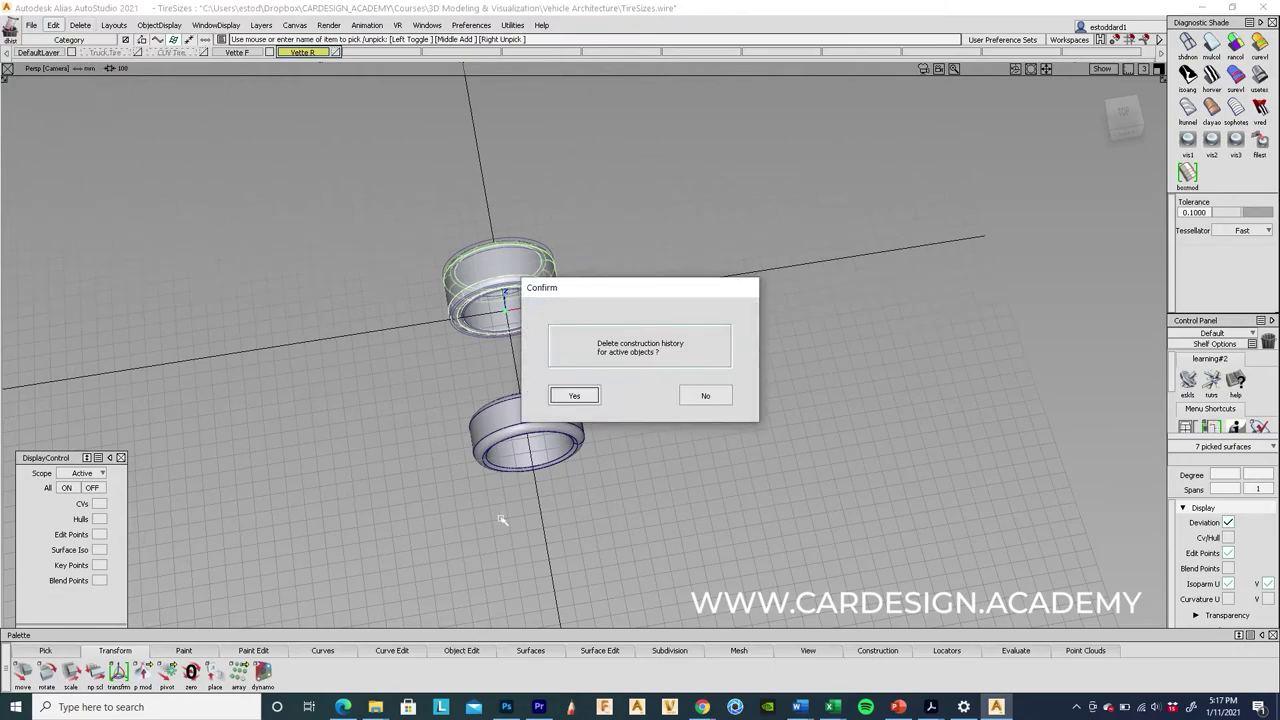
left_click(573, 396)
Turn off all control display for the picked rear Corvette tire surfaces and try to group them.
left_click(92, 488)
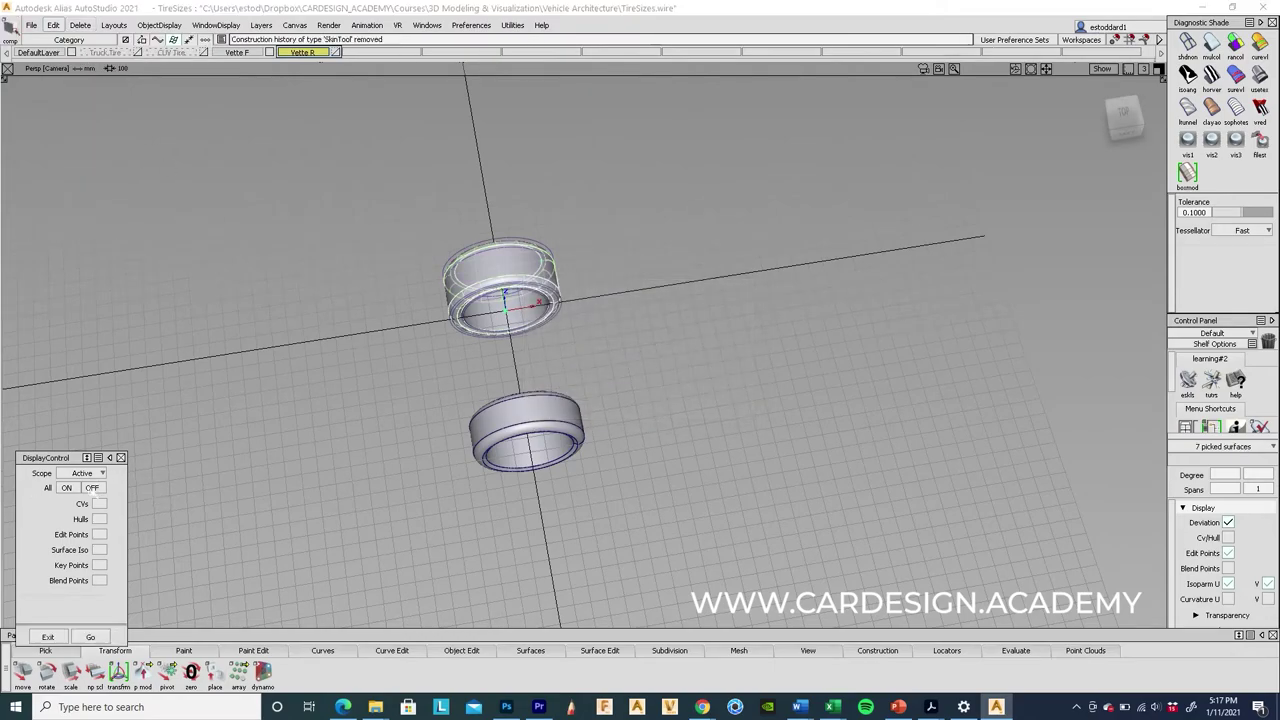
left_click(90, 637)
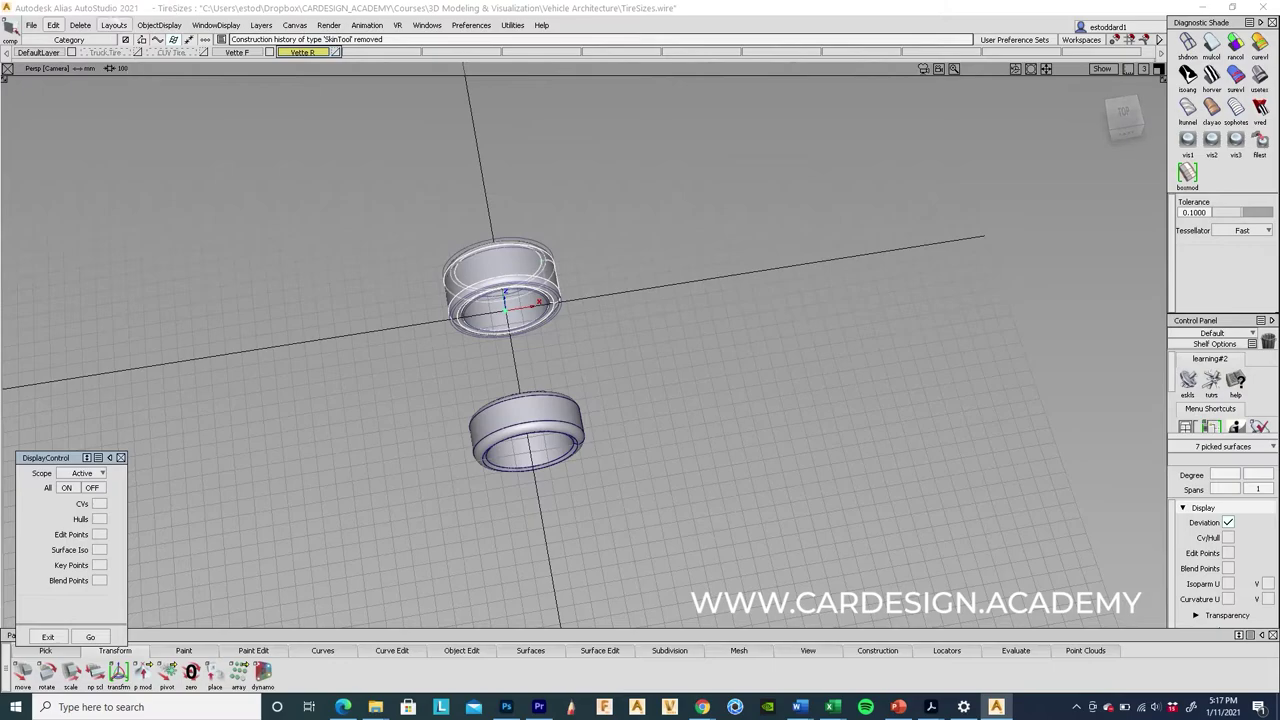
left_click(53, 24)
left_click(80, 234)
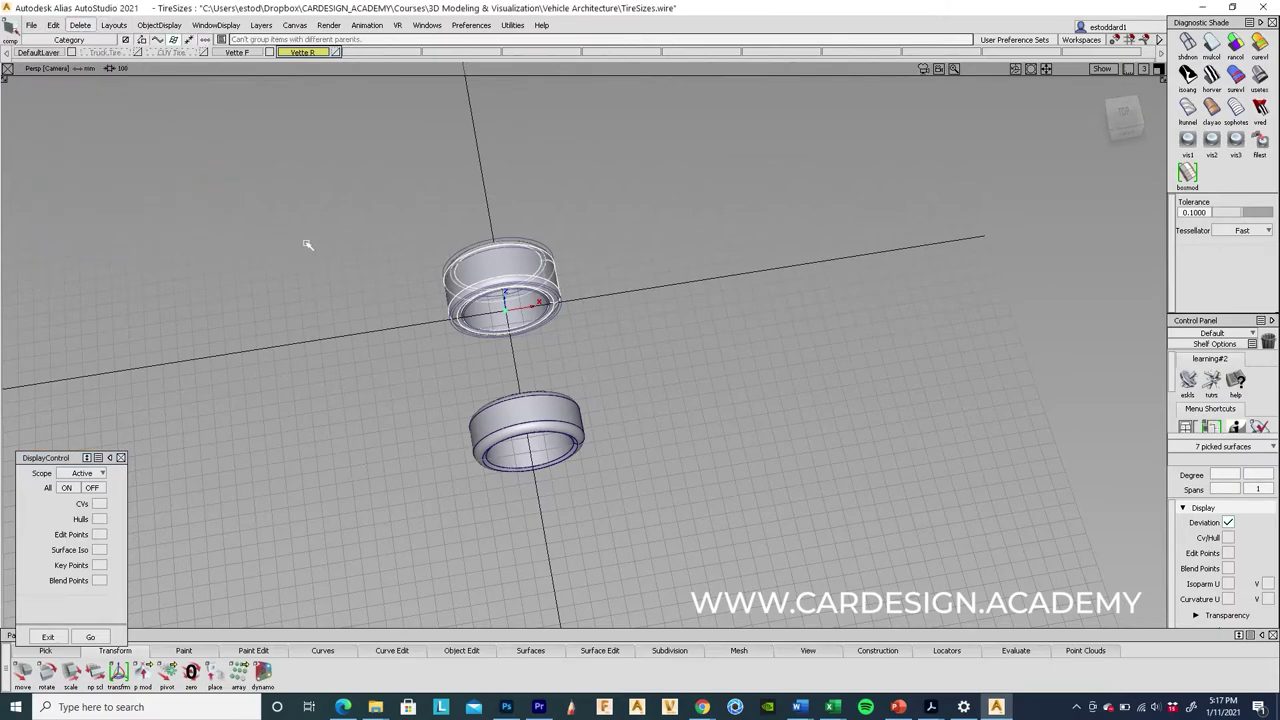
Pick the rear Corvette tire again as whole objects, surfaces and curves together, and group them.
left_click(518, 264)
left_click_drag(563, 363, 570, 240, "alt+shift")
left_click_drag(345, 211, 654, 376)
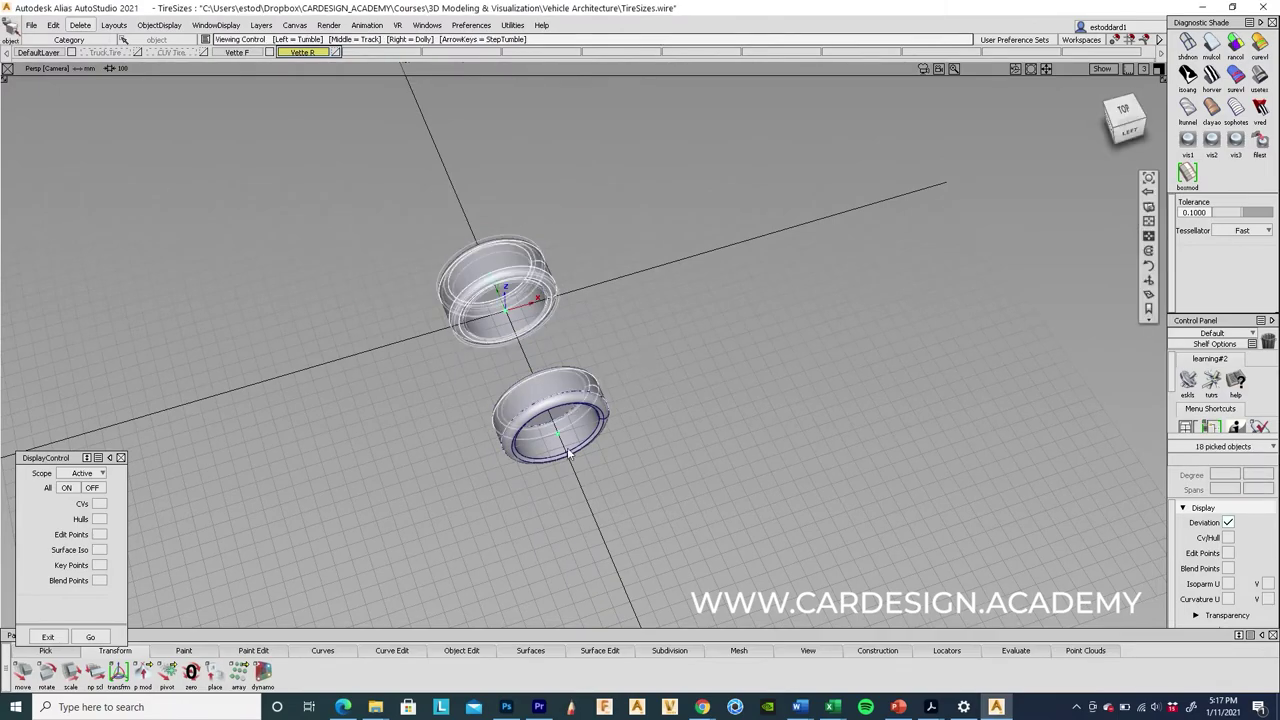
left_click_drag(563, 457, 576, 224, "ctrl+shift")
left_click_drag(343, 221, 572, 345)
left_click_drag(594, 437, 650, 300, "alt+shift")
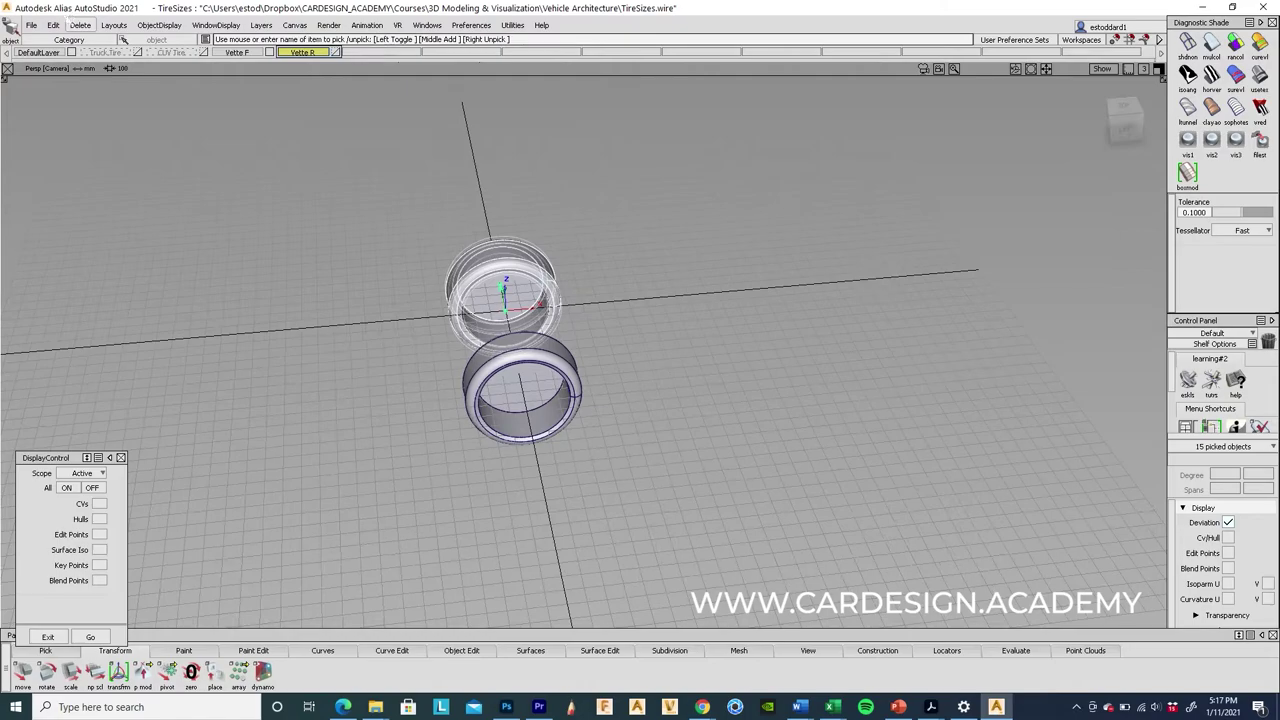
left_click(53, 24)
left_click(71, 232)
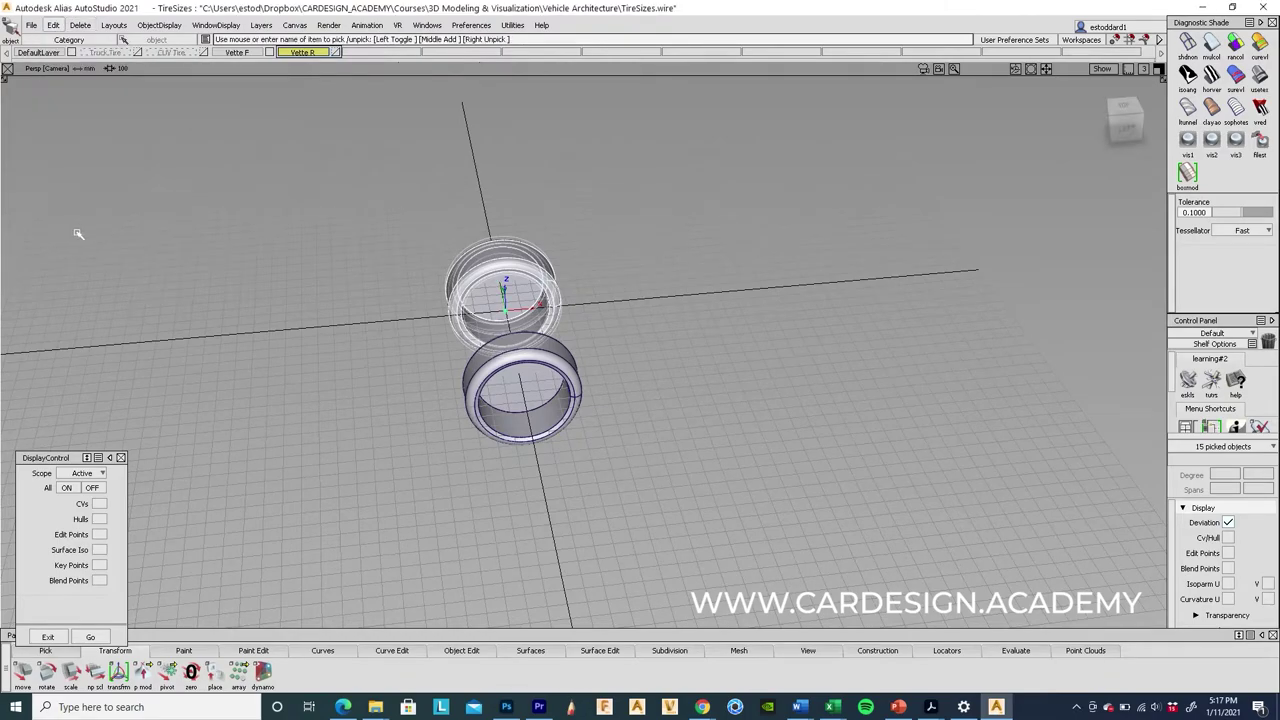
Delete the curves belonging to the rear Corvette tire, keeping only its surfaces.
left_click_drag(600, 262, 556, 314, "alt+shift")
key("Delete")
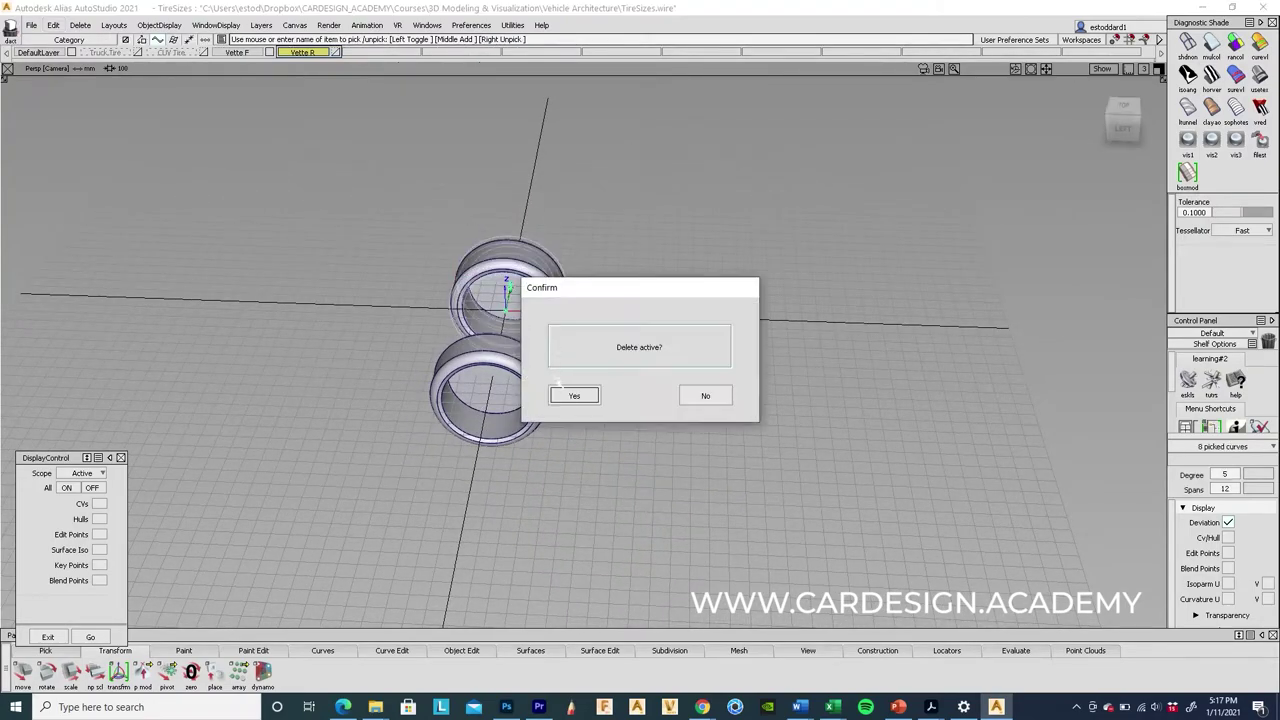
left_click(572, 394)
Move the rear Corvette tire to absolute position 2723, -1000, 0, checking the Corvette's wheelbase in the VehicleDimensions_V1 Excel spreadsheet.
left_click_drag(556, 212, 672, 360, "ctrl+shift")
left_click(568, 277)
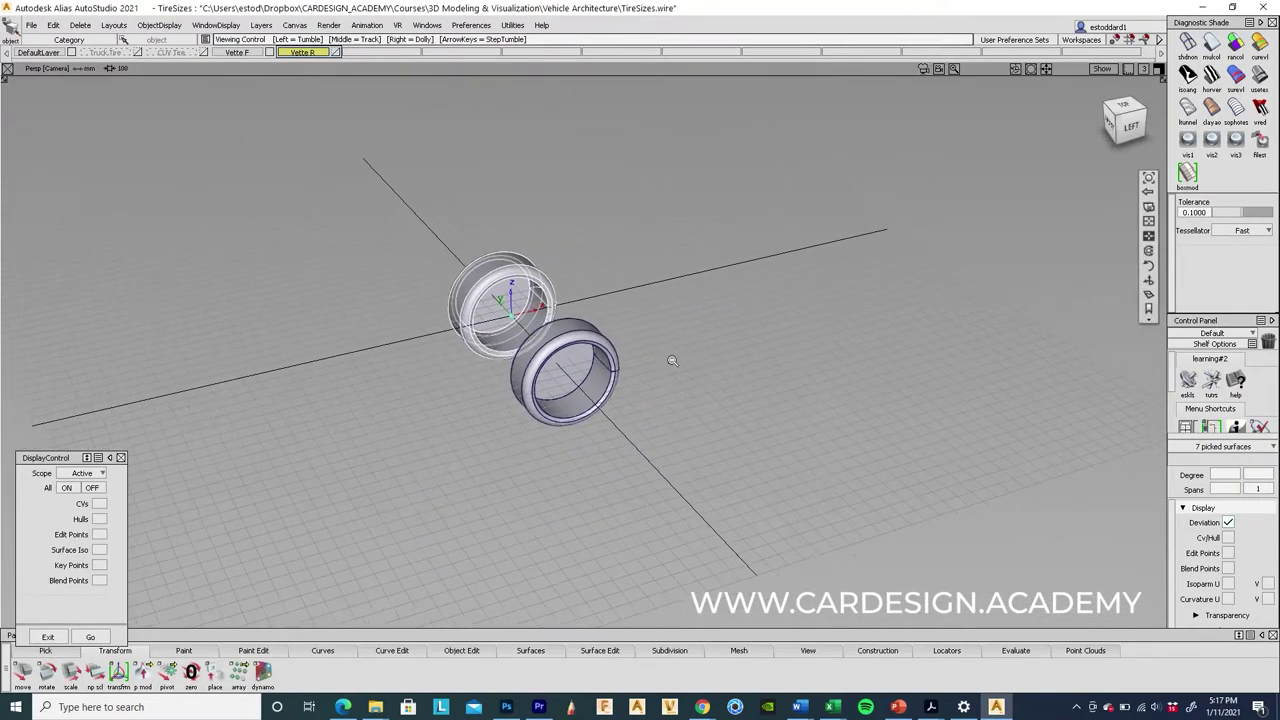
left_click(757, 386, "ctrl+shift")
left_click_drag(757, 386, 766, 320, "ctrl+shift")
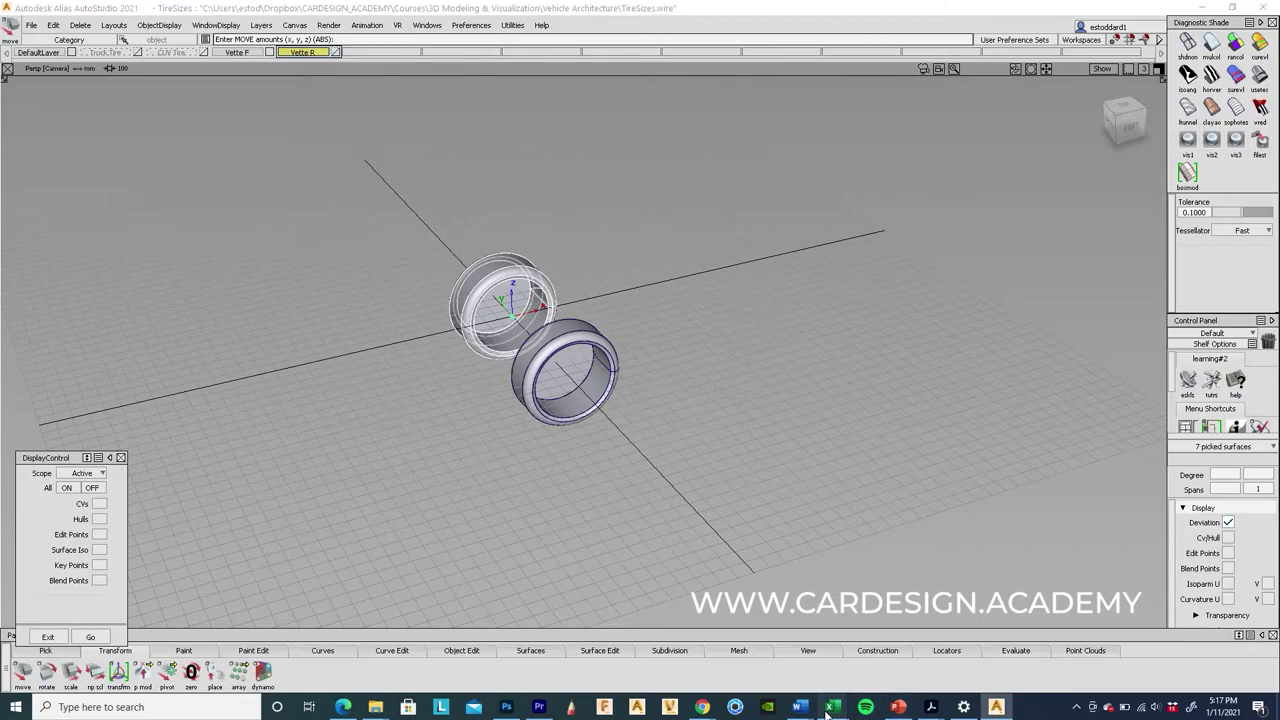
mouse_move(832, 707)
left_click(970, 674)
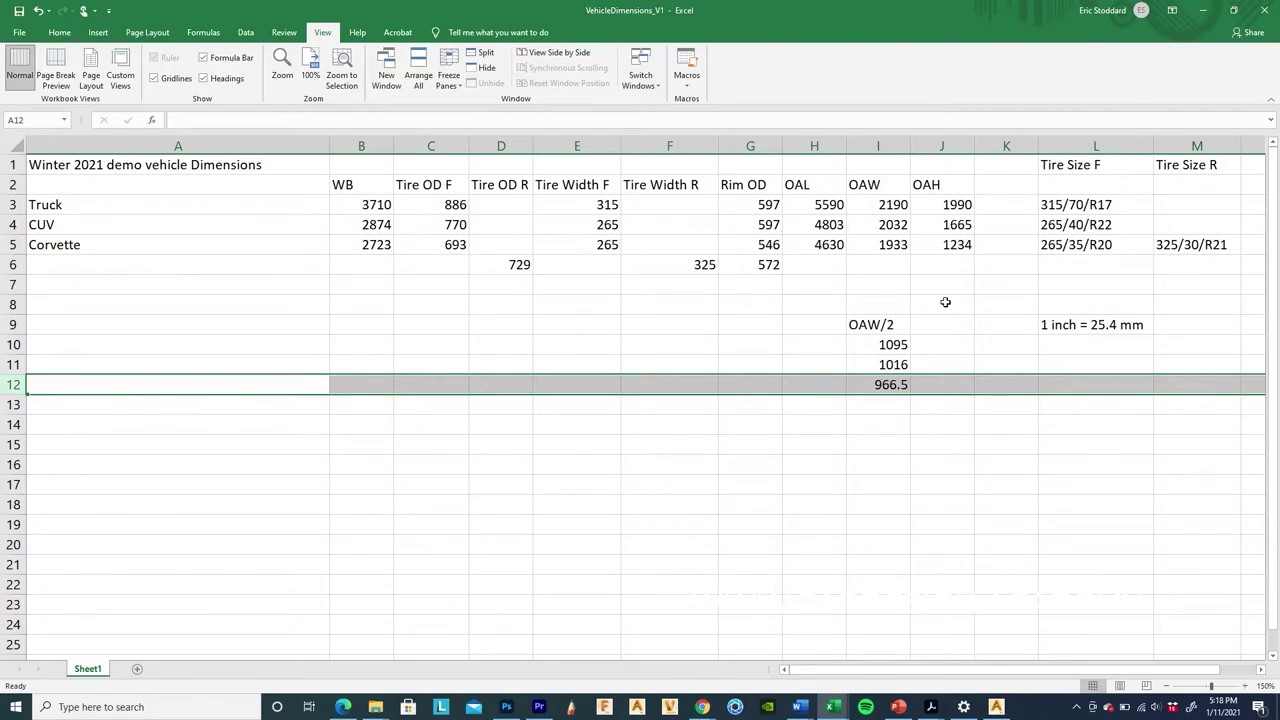
left_click(1203, 10)
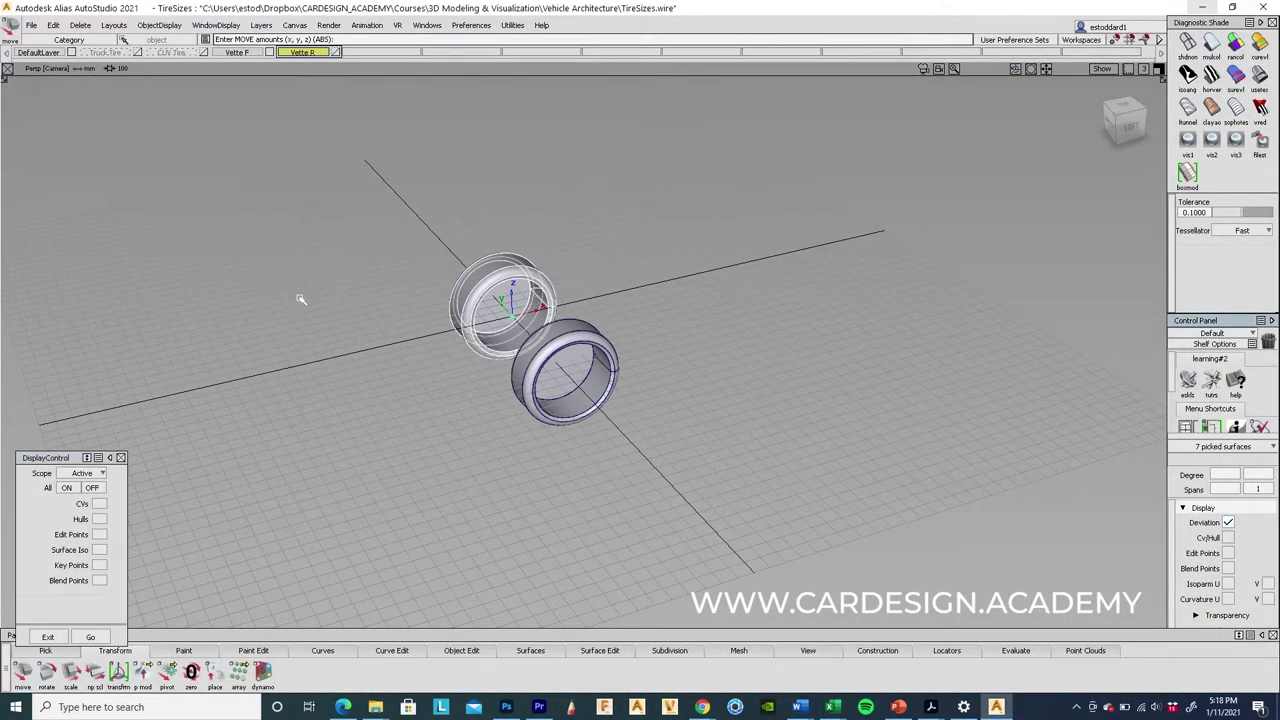
middle_click_drag(300, 298, 300, 237, "ctrl+shift")
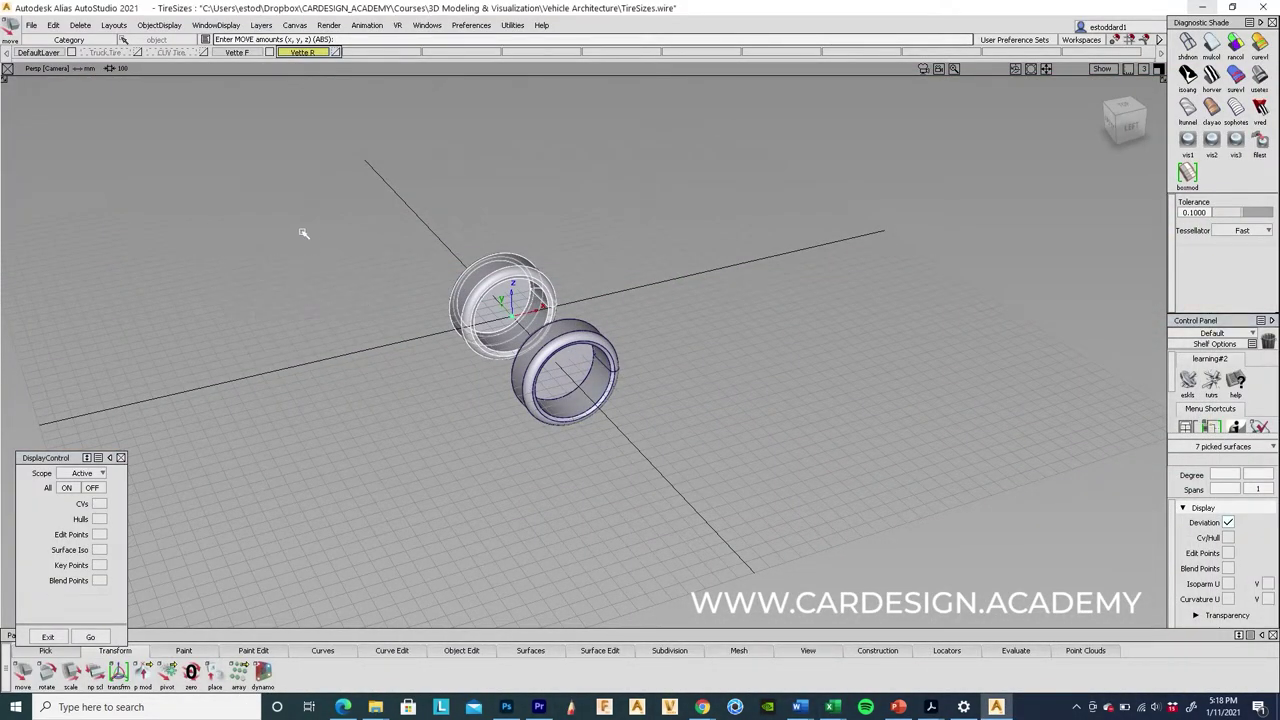
type("2723,-1000,0")
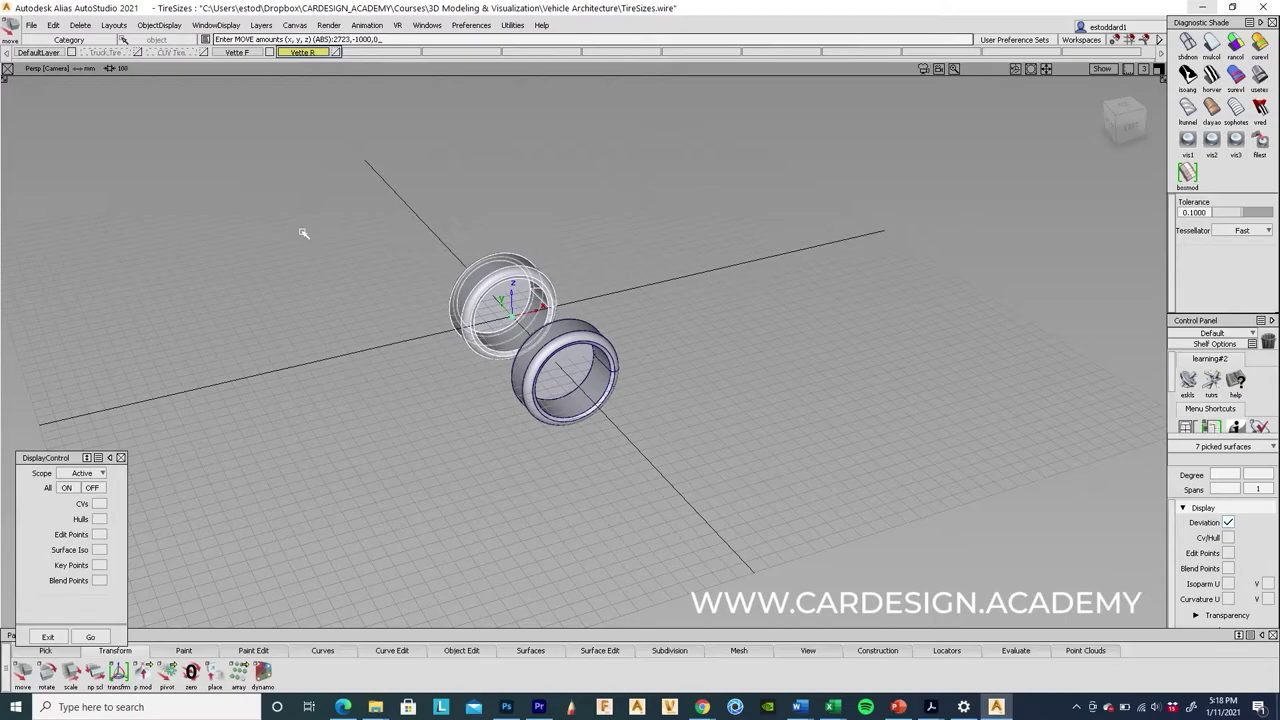
key("Return")
In the left view, draw a straight, horizontal, grid-snapped edit-point curve just below both Corvette tires as a ground line.
left_click_drag(683, 391, 672, 347, "alt+shift")
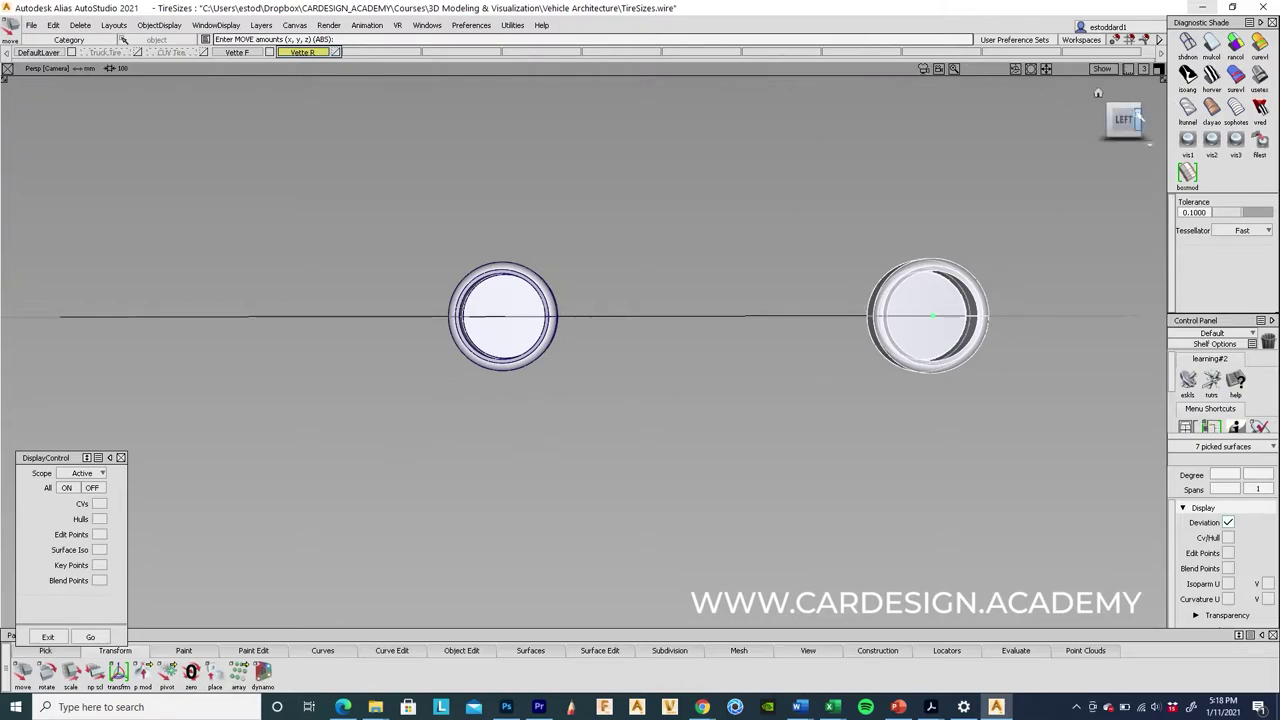
left_click(1124, 120)
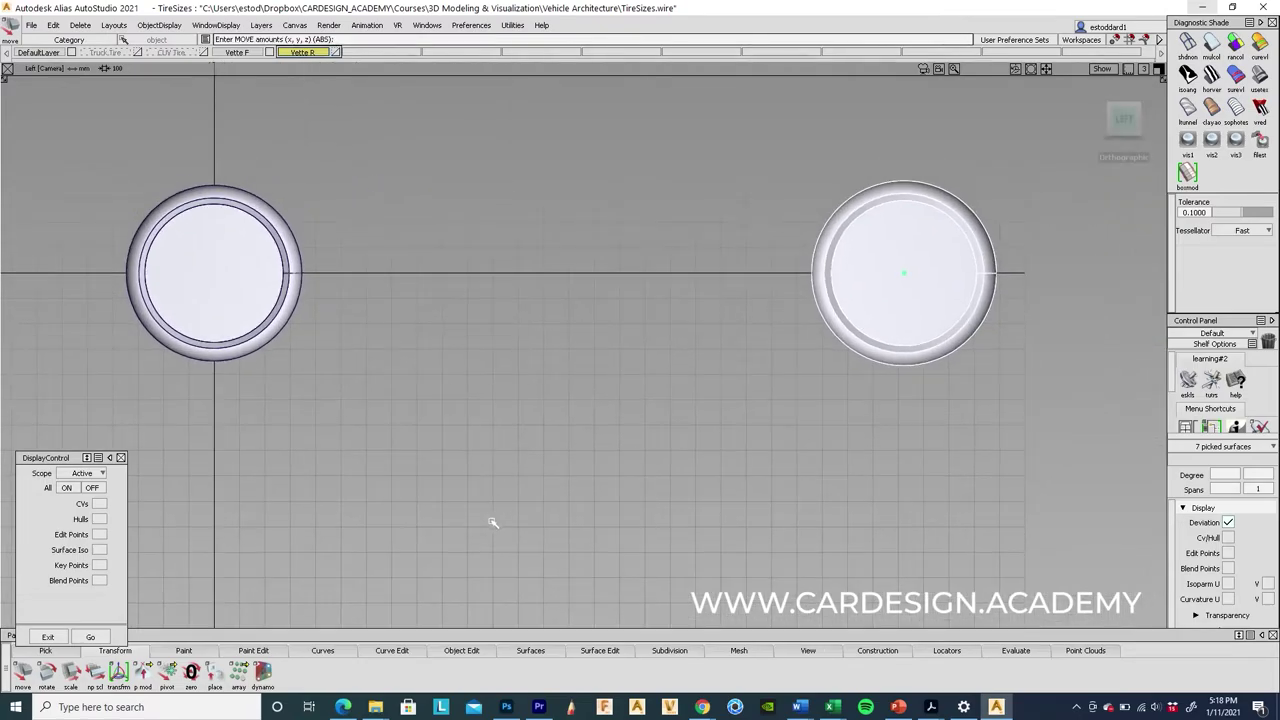
left_click(322, 650)
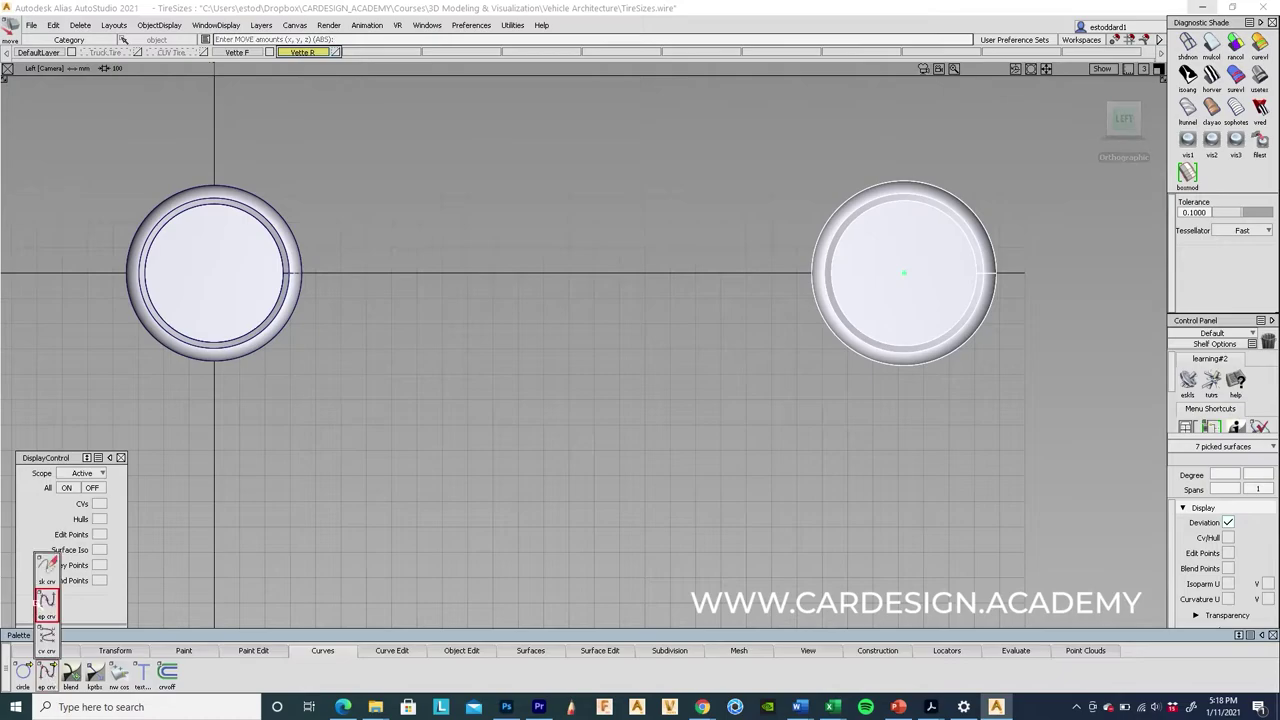
left_click(46, 672)
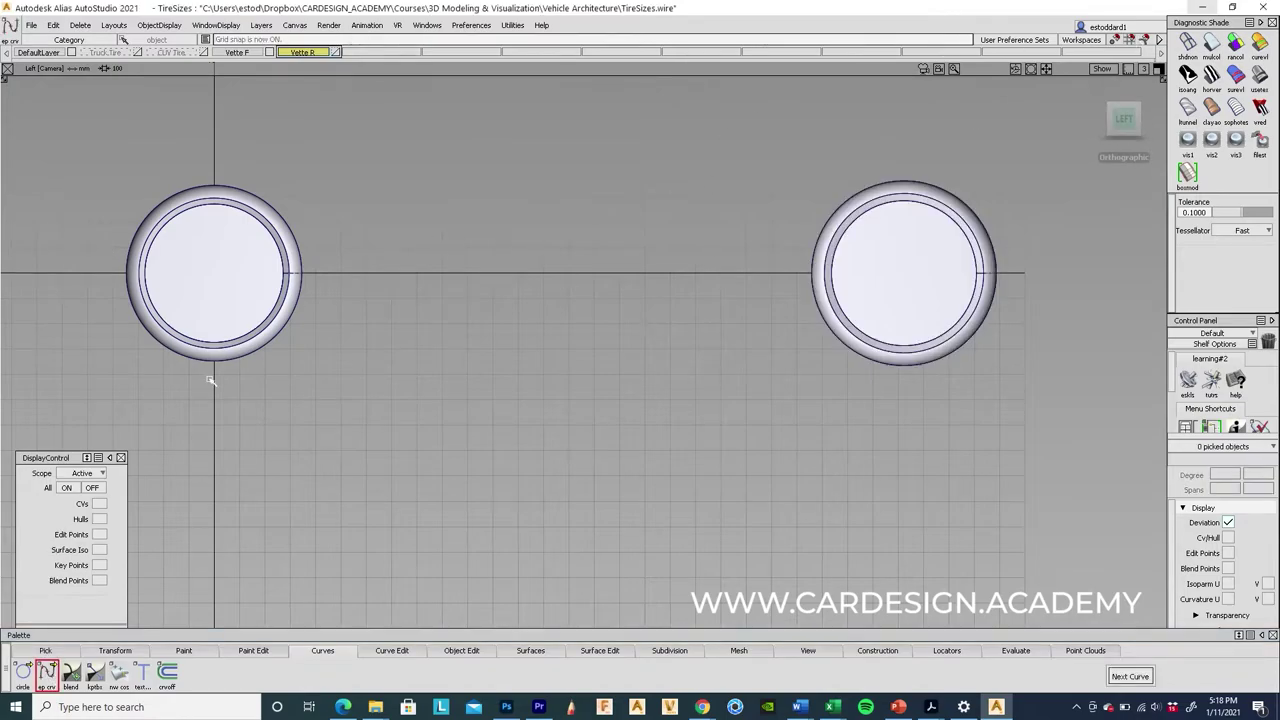
left_click(165, 375, "alt")
left_click(988, 377, "alt")
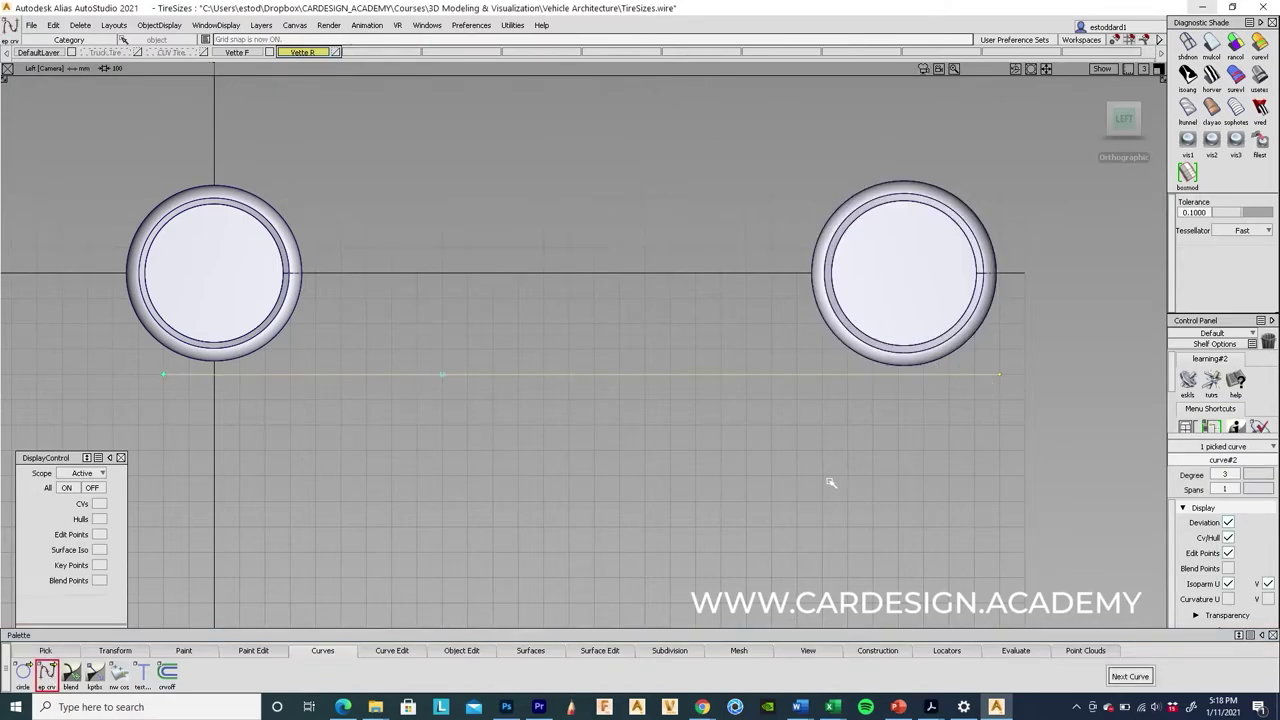
Move the ground line up until it touches the bottom of the front Corvette tire.
left_click_drag(829, 482, 574, 346, "ctrl+shift")
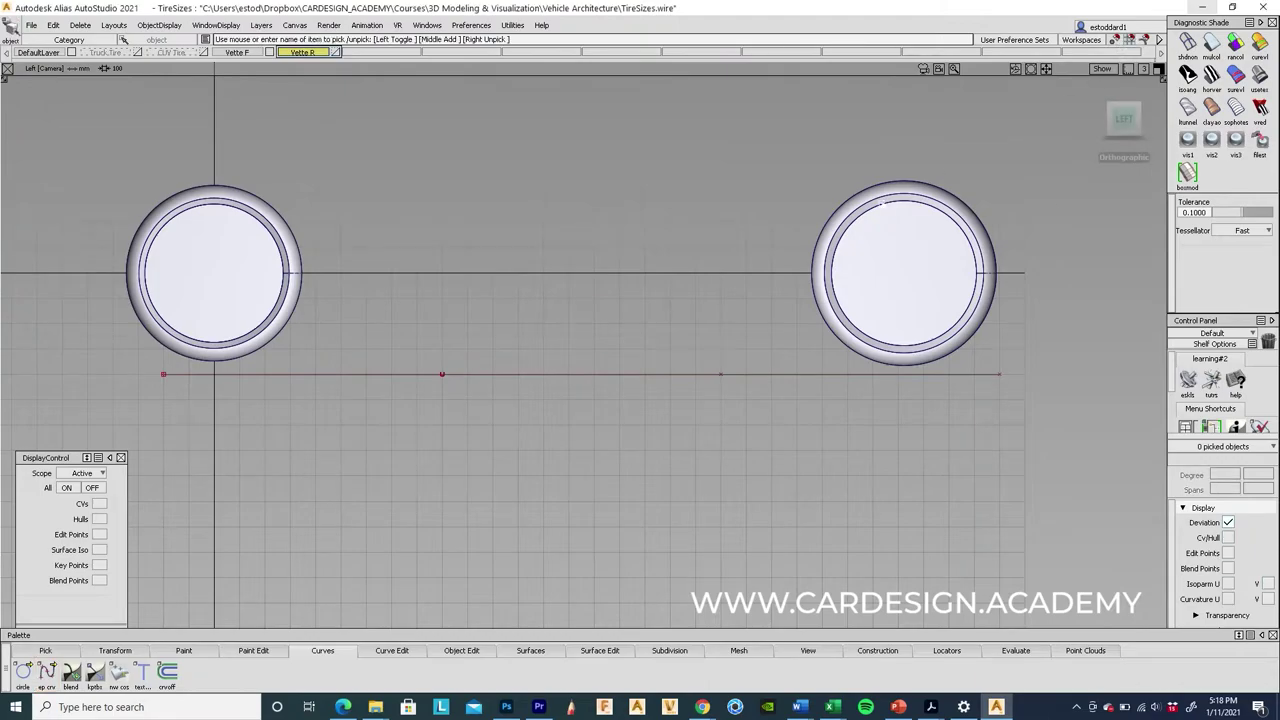
key("alt")
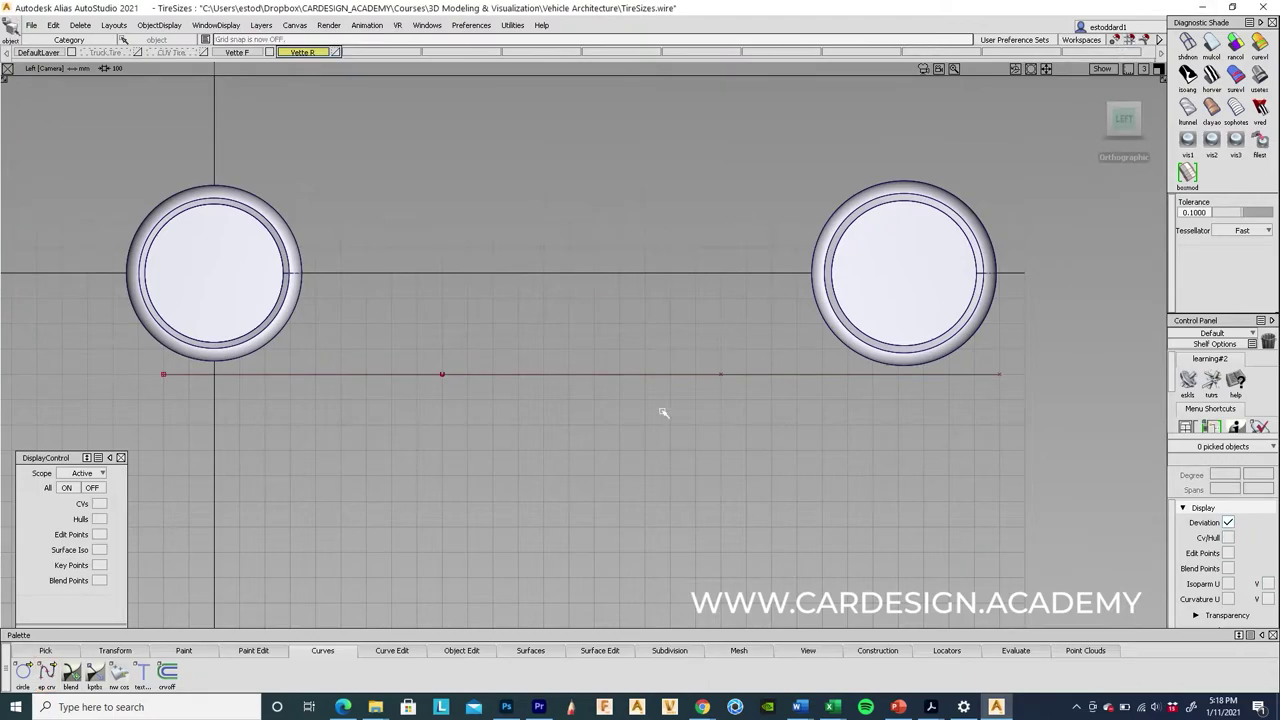
left_click_drag(610, 304, 606, 385, "ctrl+shift")
left_click(610, 375)
middle_click_drag(623, 468, 595, 262, "ctrl+shift")
scroll(581, 375, "up", 1)
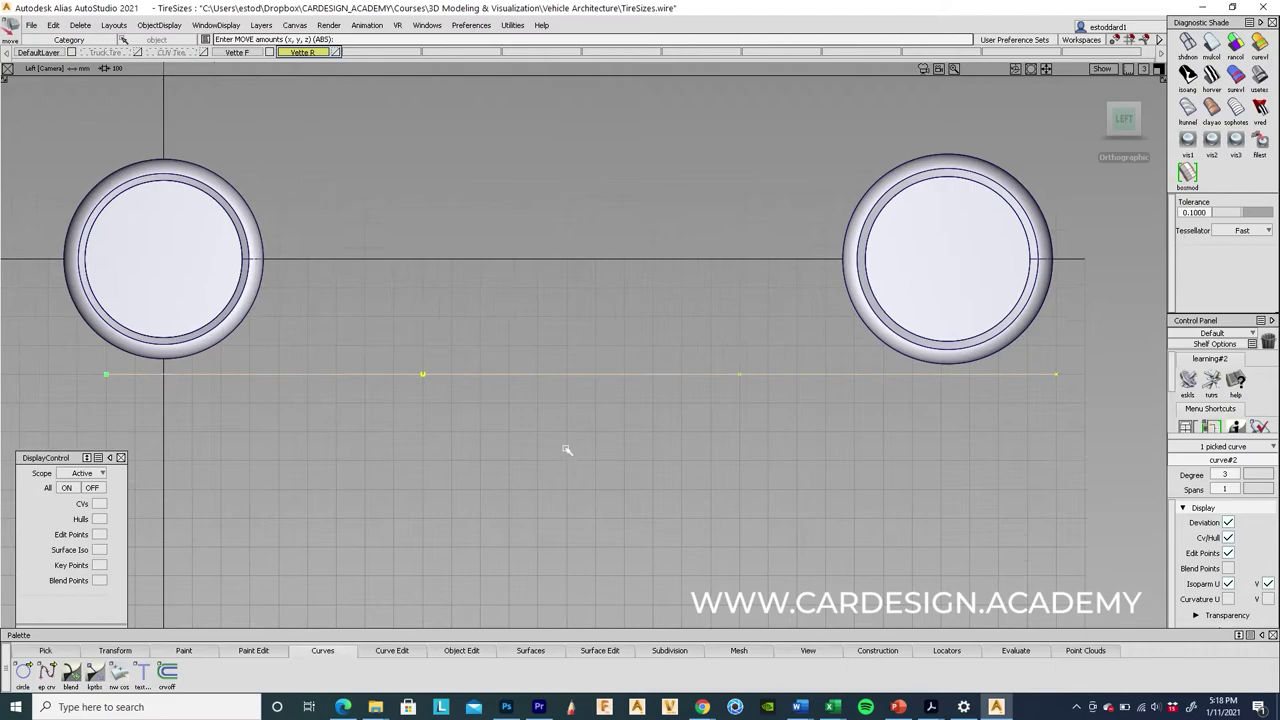
right_click_drag(566, 449, 568, 432)
left_click_drag(851, 451, 843, 251, "ctrl+shift")
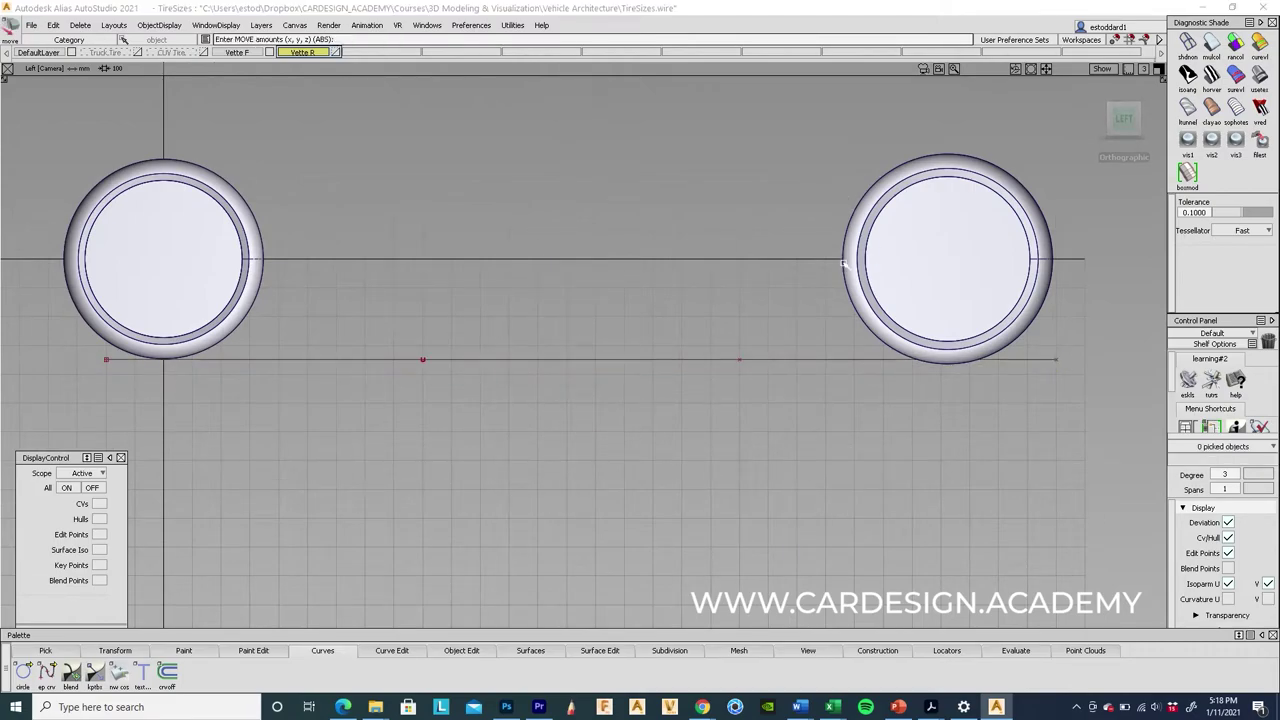
Raise the rear Corvette tire until its bottom rests on the ground line.
left_click_drag(832, 425, 843, 251, "ctrl+shift")
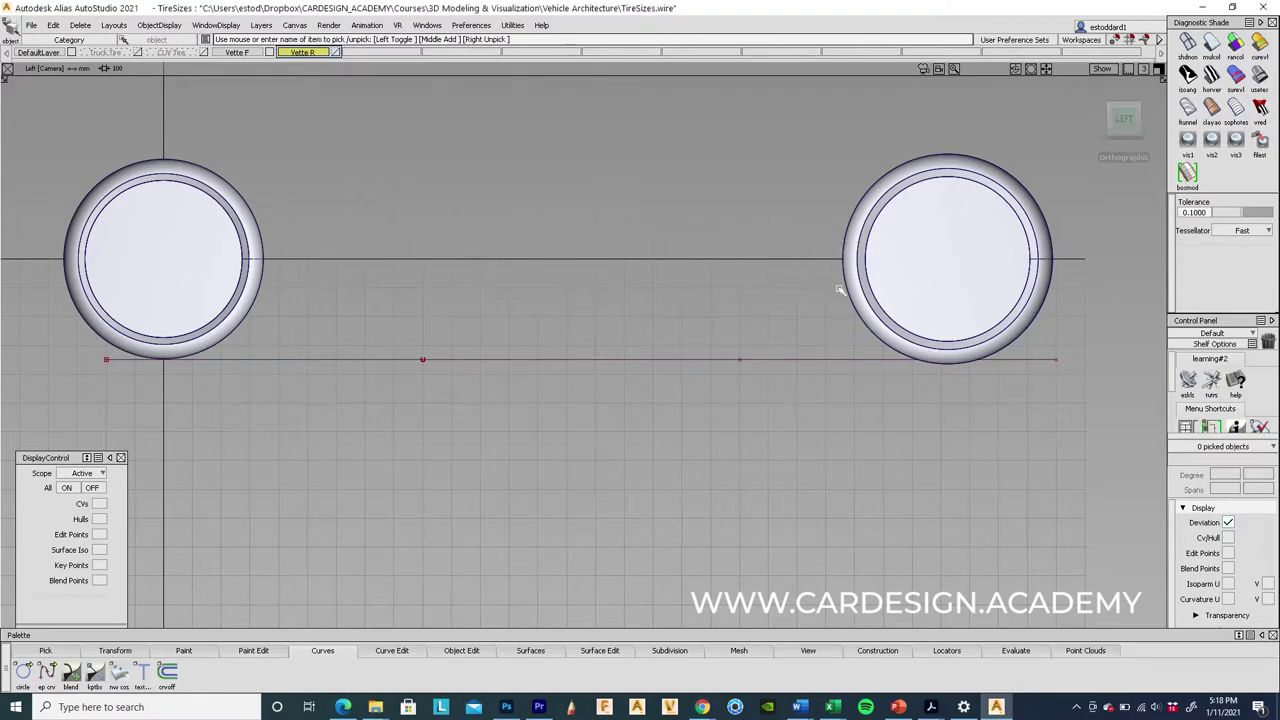
left_click(1030, 280)
middle_click_drag(1000, 508, 996, 285, "ctrl+shift")
right_click_drag(929, 417, 929, 406)
left_click_drag(897, 471, 843, 300, "ctrl+shift")
Pick all seven surfaces of the front Corvette tire and group them.
left_click_drag(697, 220, 980, 230, "alt+shift")
left_click(1122, 123)
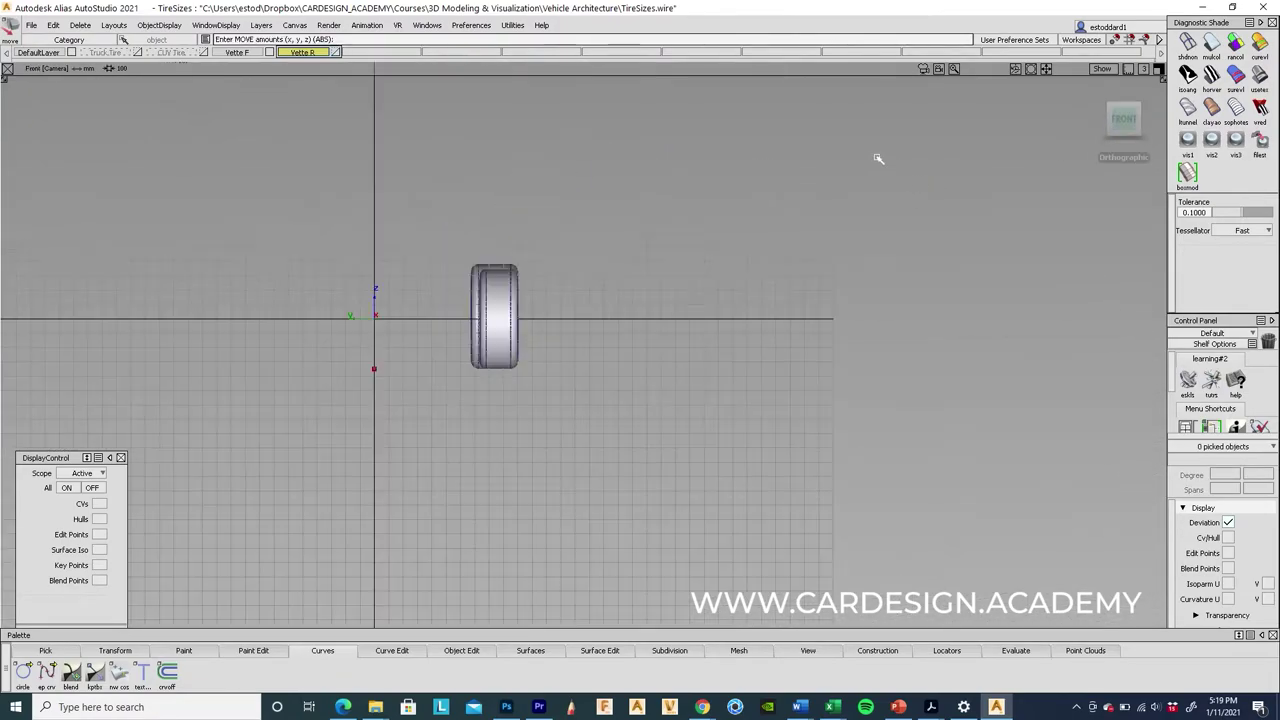
right_click_drag(652, 237, 611, 263, "alt+shift")
middle_click_drag(611, 263, 759, 351, "alt+shift")
left_click_drag(611, 240, 583, 297, "ctrl+shift")
left_click(590, 299)
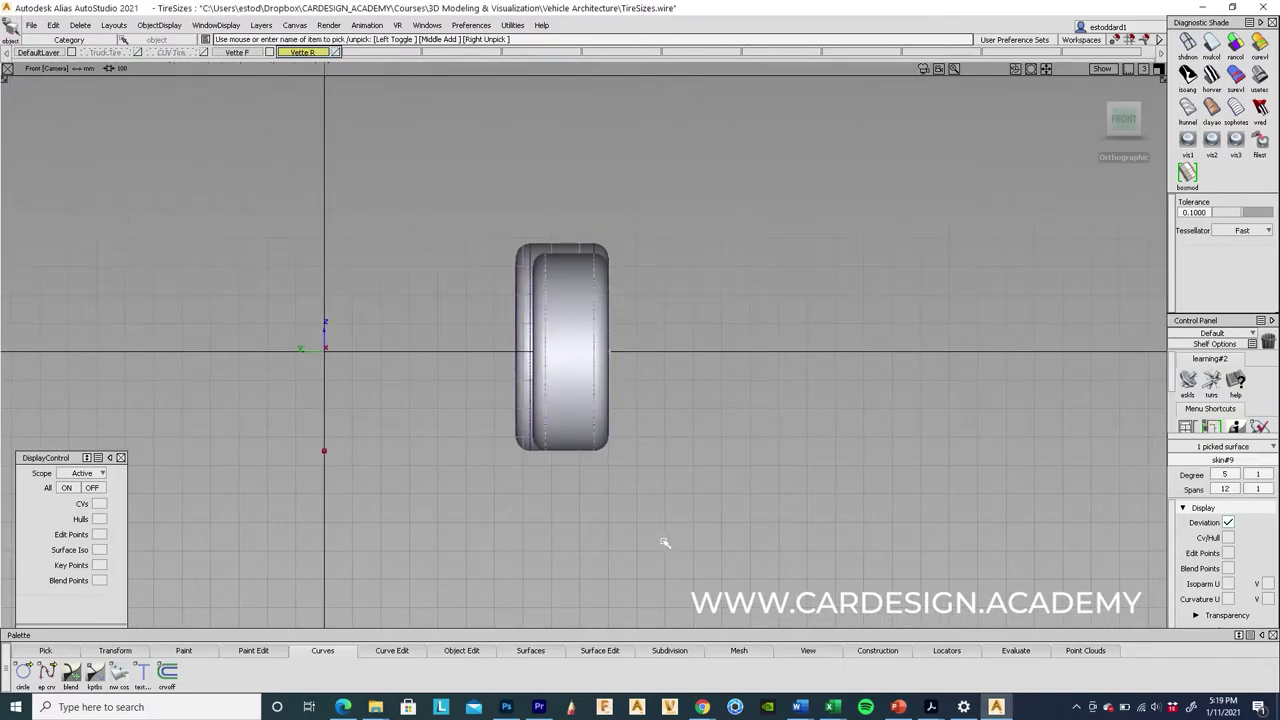
left_click_drag(803, 300, 463, 378, "alt+shift")
left_click_drag(463, 378, 465, 253, "ctrl+shift")
left_click_drag(480, 190, 713, 520)
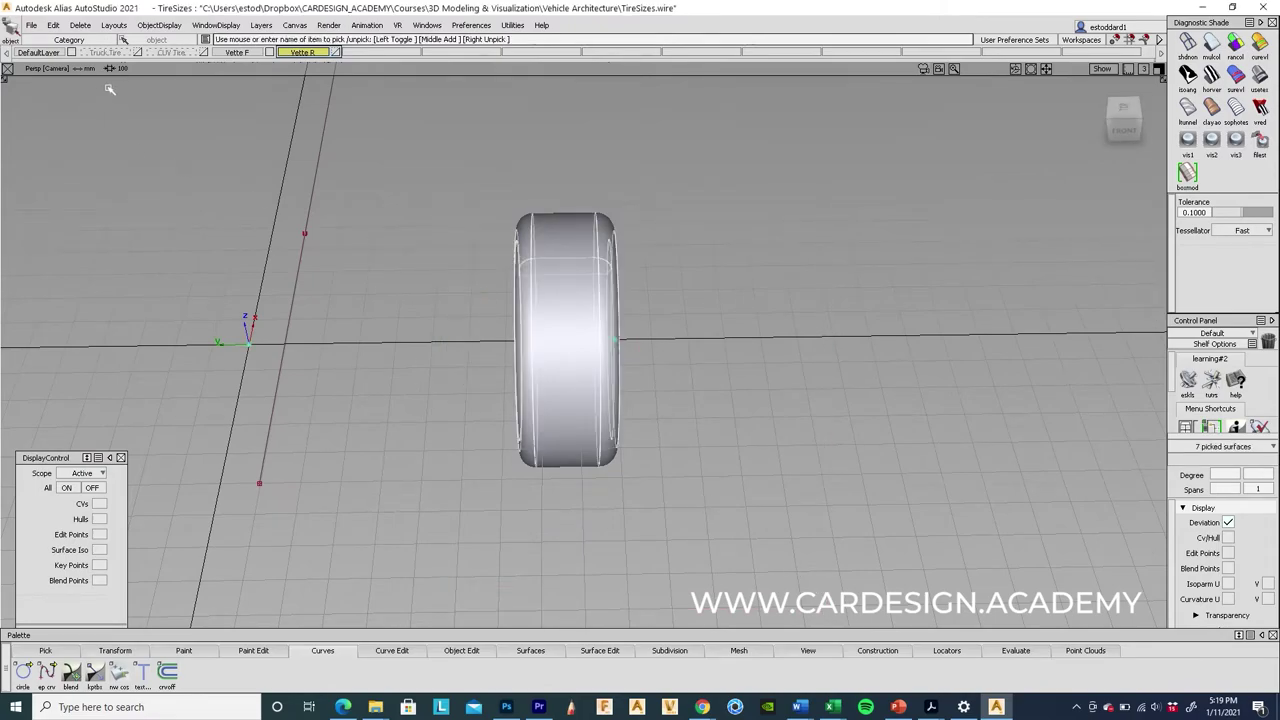
left_click(53, 25)
left_click(75, 234)
In the front view, move the front Corvette tire about 57 mm inboard along Y to align its inner side with the rear tire's.
left_click(1122, 118)
right_click_drag(778, 367, 754, 457, "alt+shift")
mouse_move(754, 457)
middle_mouse_down("ctrl+shift")
mouse_move(737, 406)
mouse_move(713, 403)
middle_mouse_up("ctrl+shift")
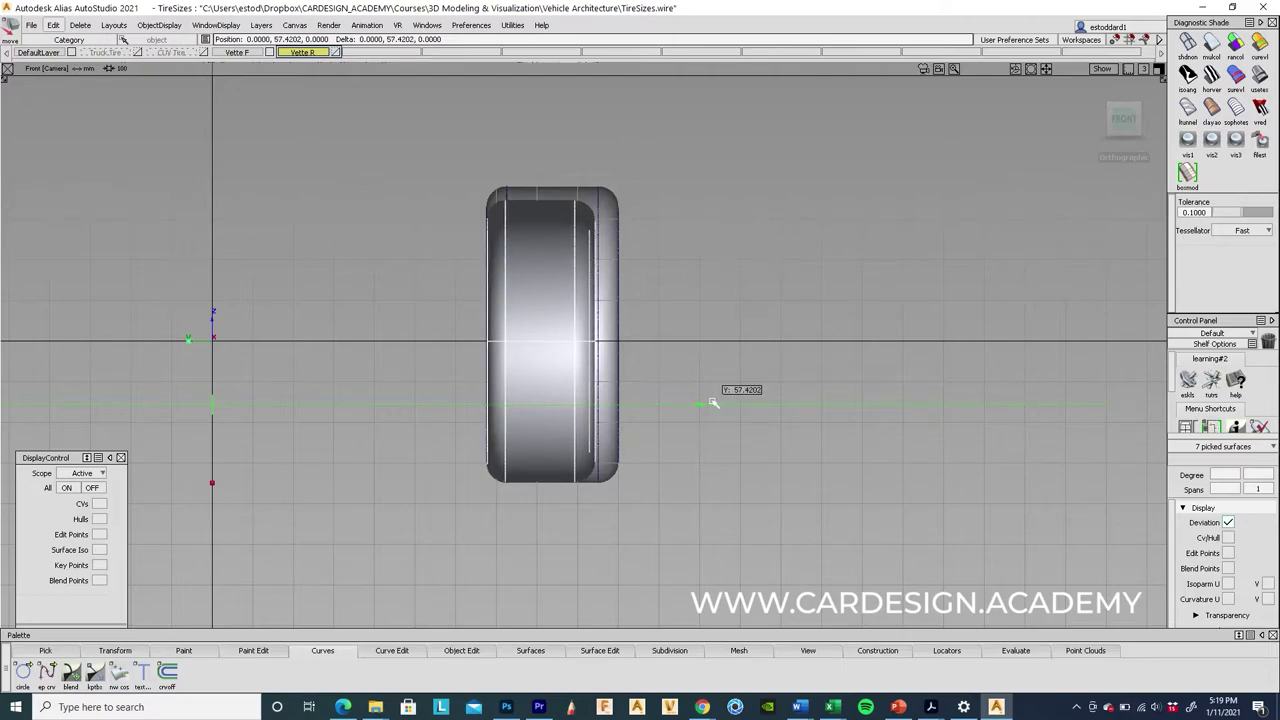
middle_click_drag(713, 403, 713, 403)
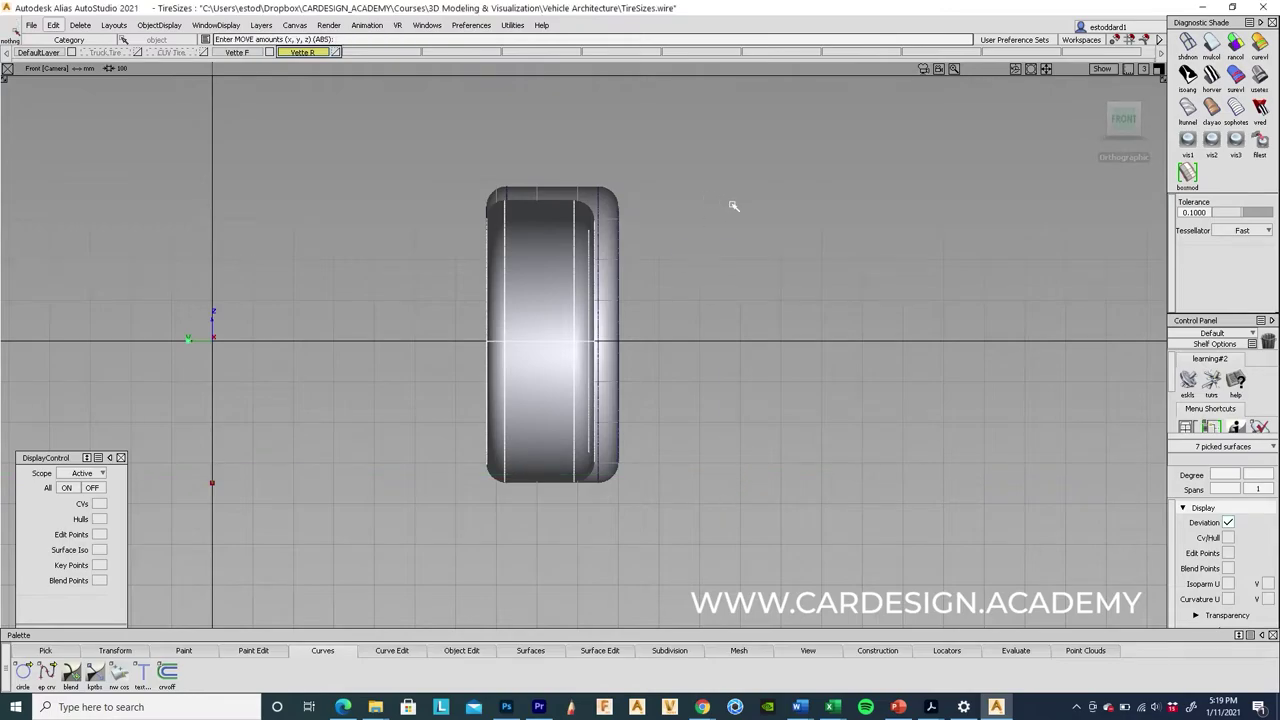
Return to the perspective view and delete the ground line.
key("F8")
right_click_drag(740, 206, 470, 385, "alt+shift")
right_click_drag(714, 320, 416, 439, "alt+shift")
left_click_drag(416, 440, 393, 350, "alt+shift")
key("Delete")
left_click(578, 395)
Pick the front and rear Corvette tires together and group them.
left_click_drag(583, 396, 660, 298, "ctrl+shift")
left_click_drag(557, 234, 666, 429)
left_click(57, 25)
left_click(94, 234)
Duplicate the picked Corvette tires to the opposite side of the car as one copy with Y scaling of -1.
left_click(53, 25)
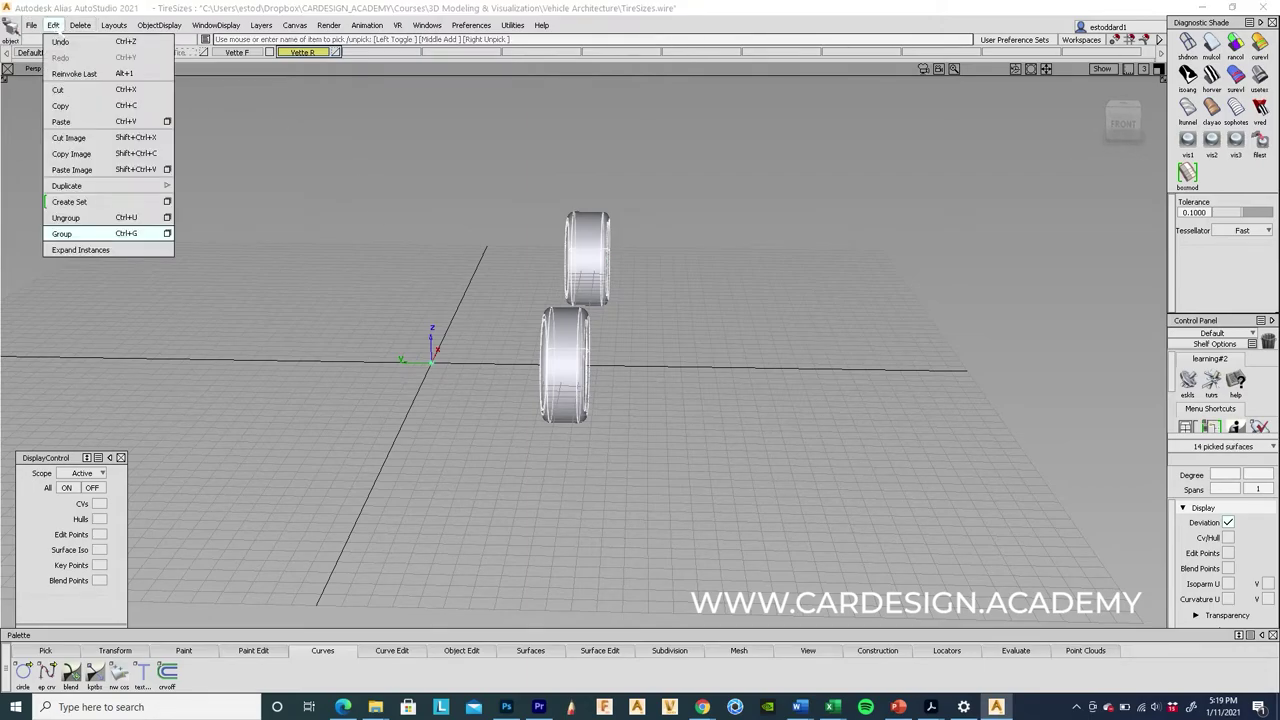
mouse_move(90, 186)
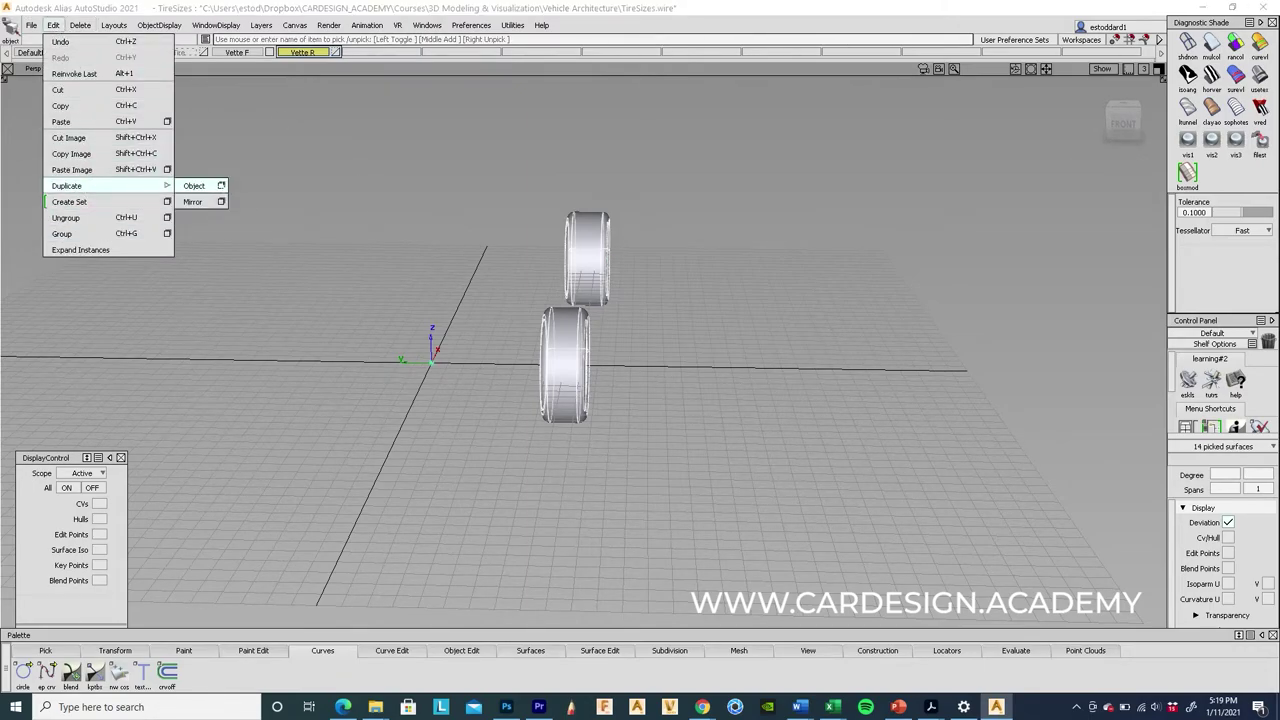
left_click(221, 185)
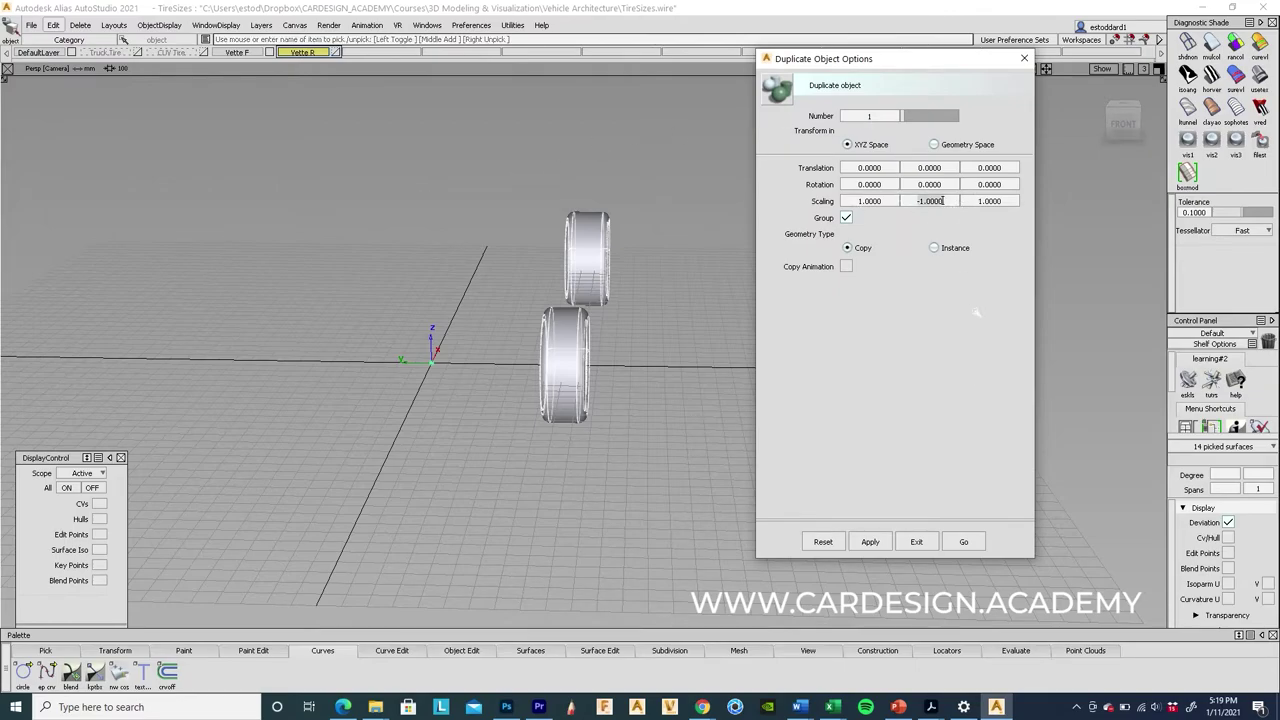
left_click(962, 541)
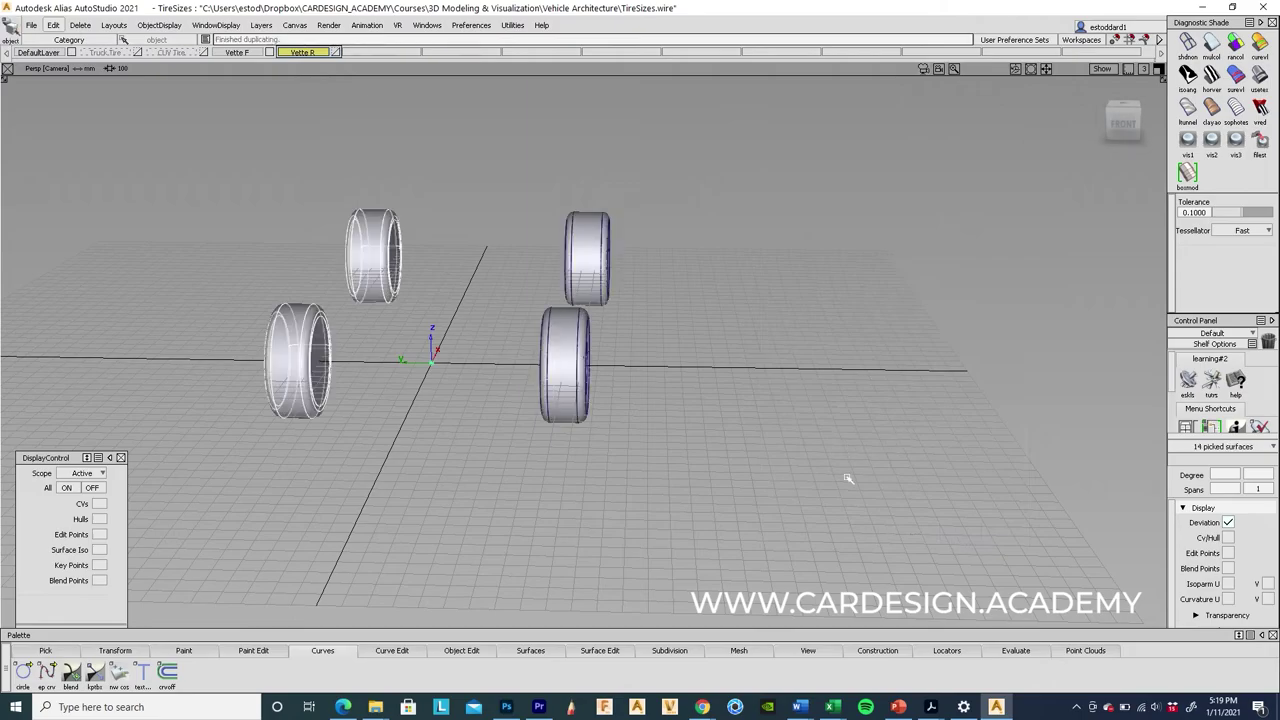
Clear the pick on the mirrored Corvette tires and save the TireSizes wire file.
left_click_drag(843, 386, 601, 384, "alt+shift")
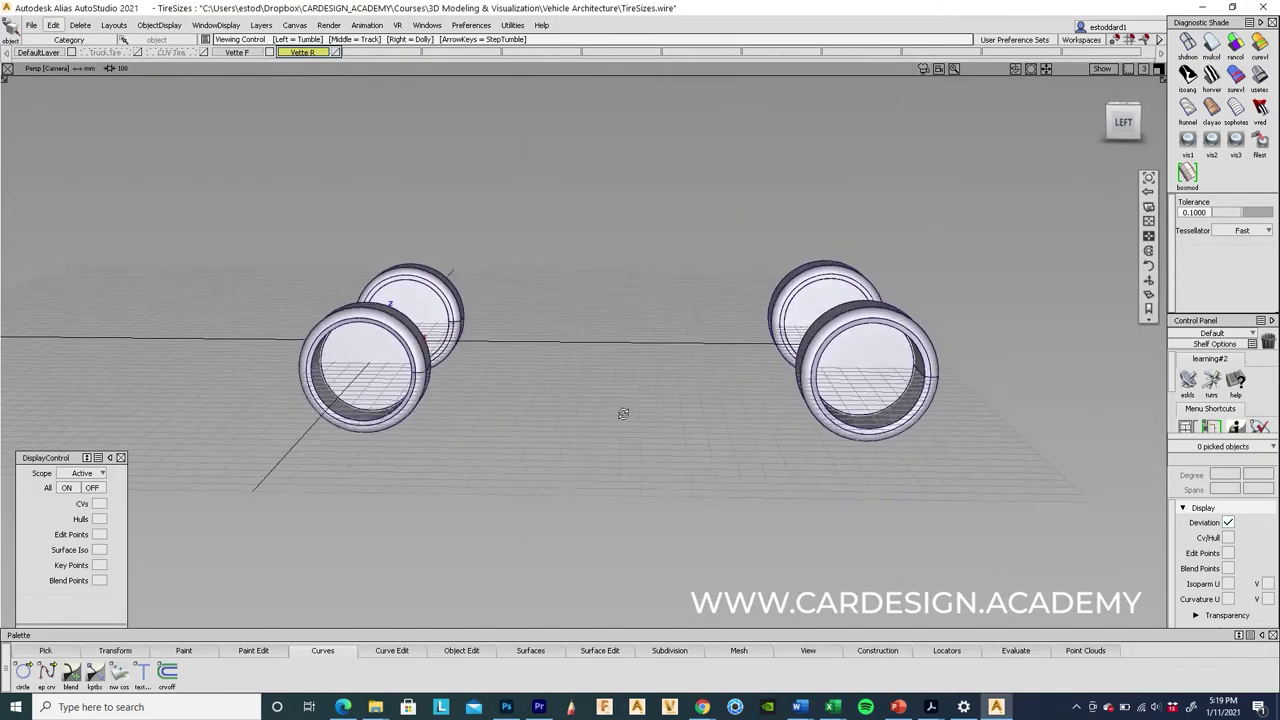
left_click_drag(623, 414, 655, 443, "alt+shift")
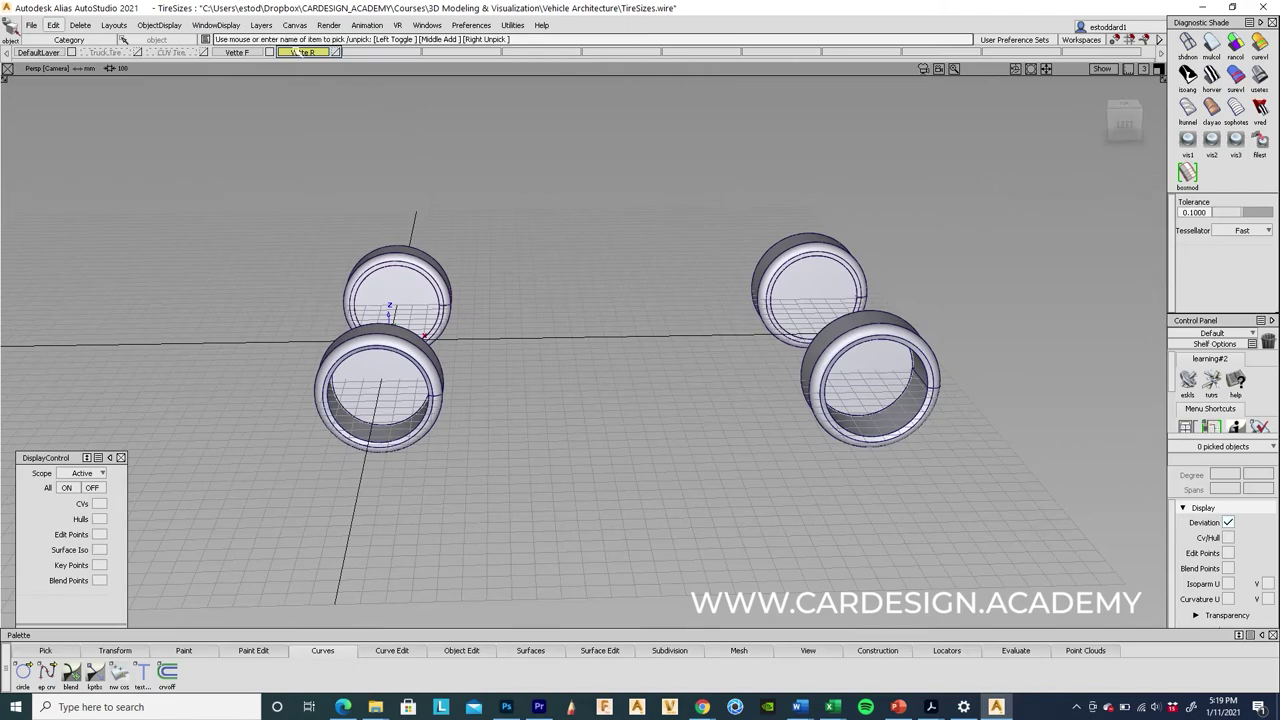
left_click_drag(755, 213, 703, 280, "ctrl+shift")
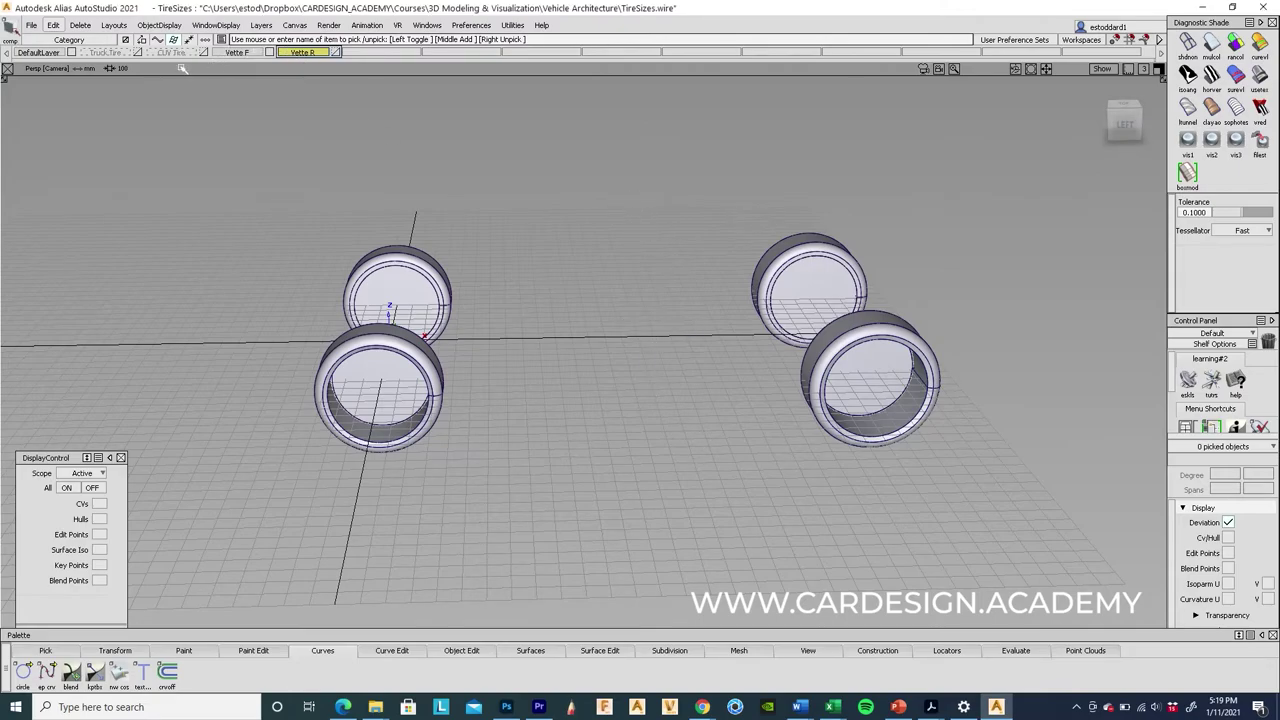
left_click_drag(517, 189, 517, 255, "alt+shift")
left_click_drag(493, 156, 317, 109, "alt+shift")
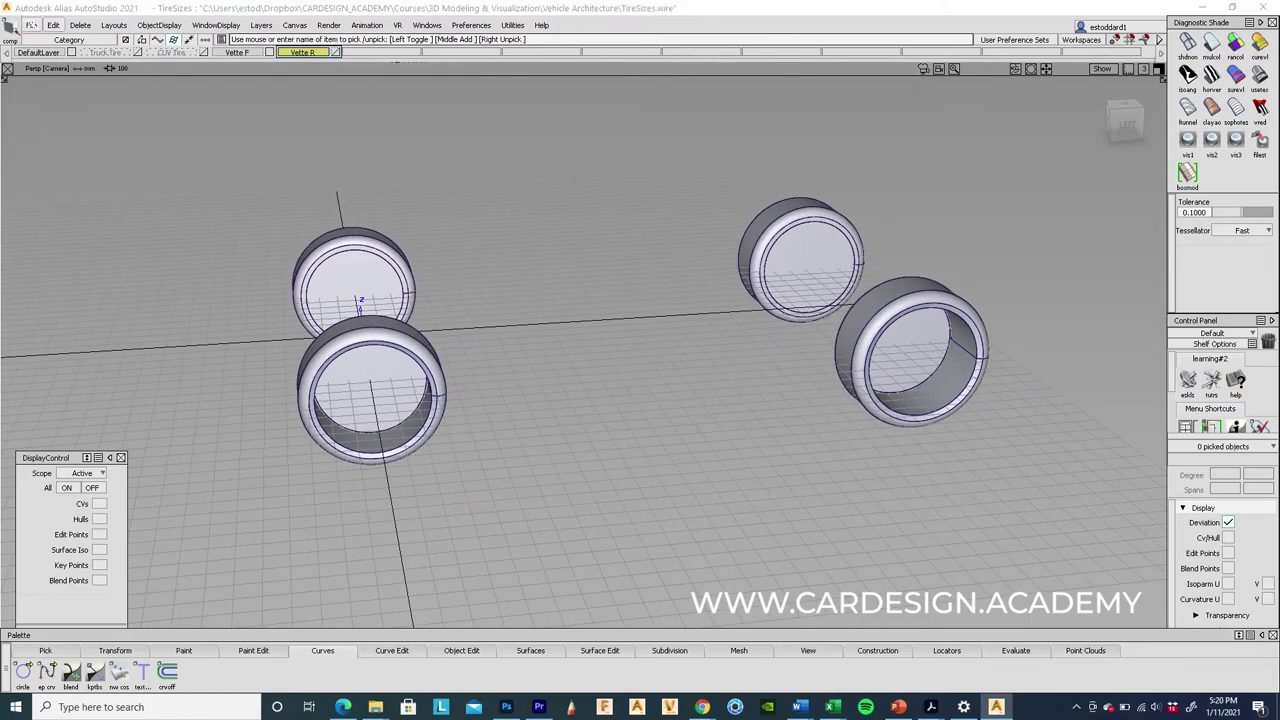
left_click(31, 24)
left_click(50, 108)
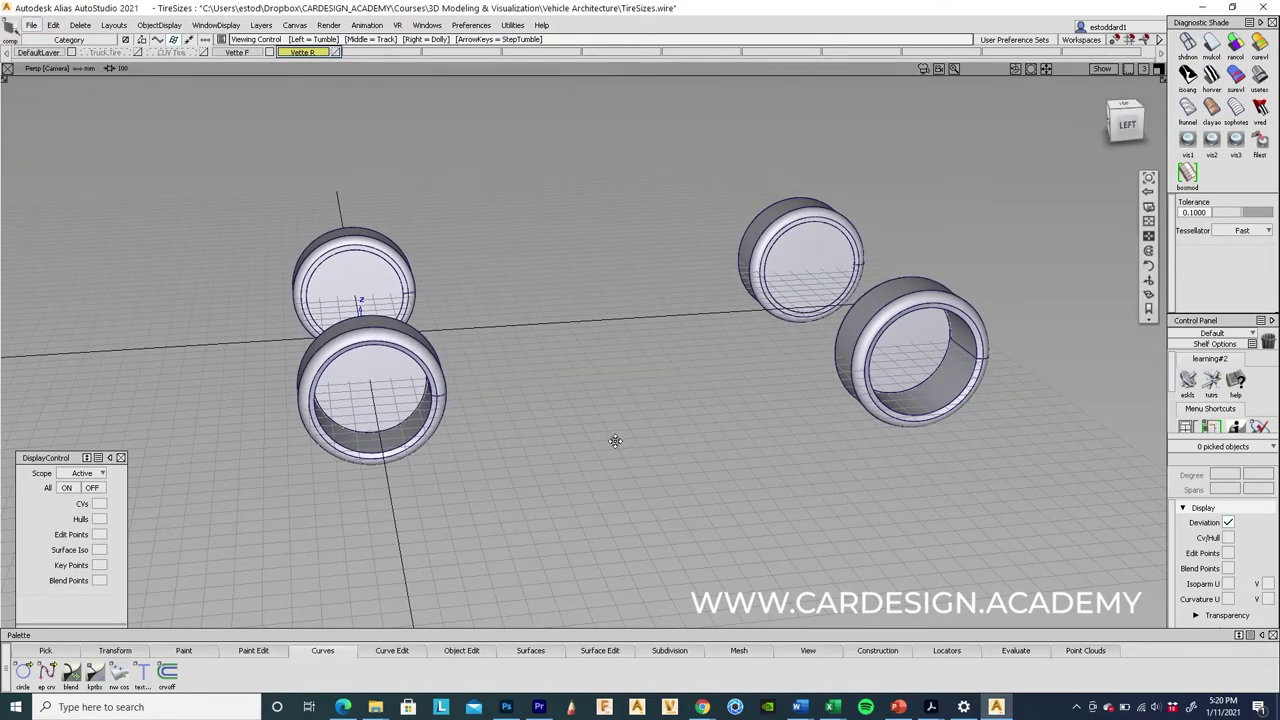
Pick all the surfaces of the four Corvette tires.
left_click_drag(614, 440, 455, 425, "alt+shift")
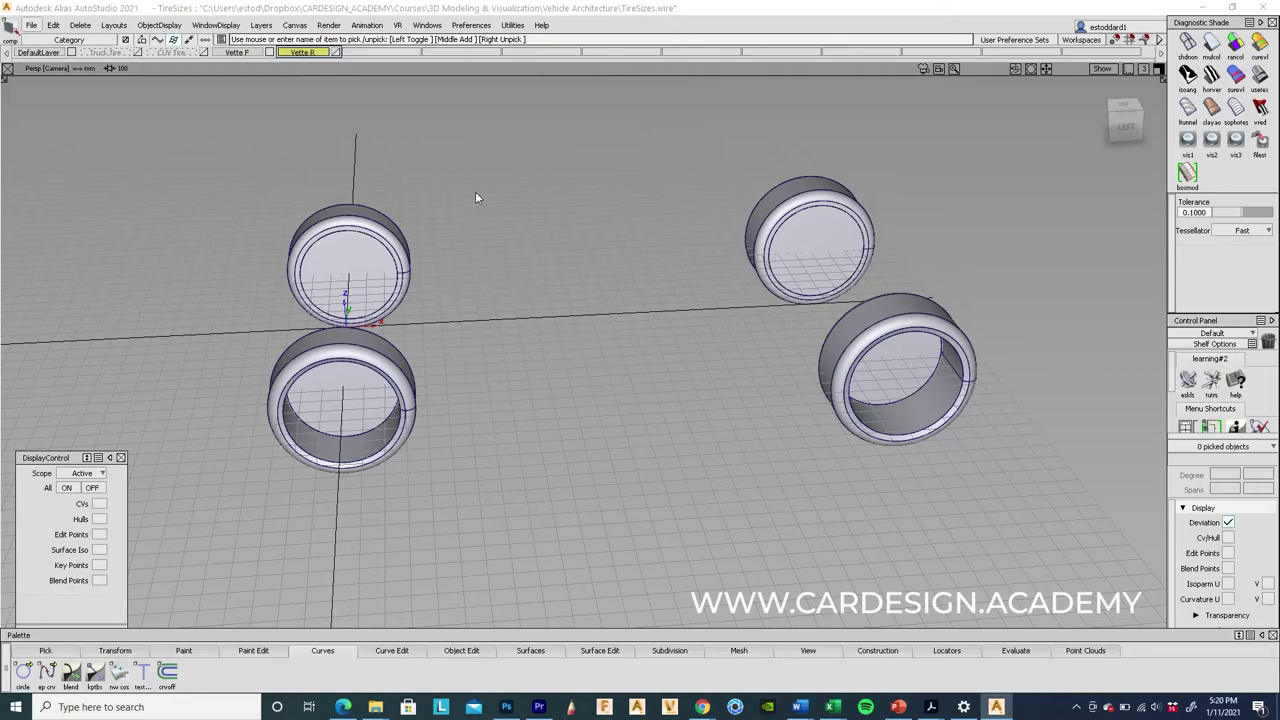
left_click_drag(336, 120, 304, 134, "ctrl+shift")
left_click_drag(214, 131, 1091, 560)
left_click_drag(549, 509, 518, 542, "alt+shift")
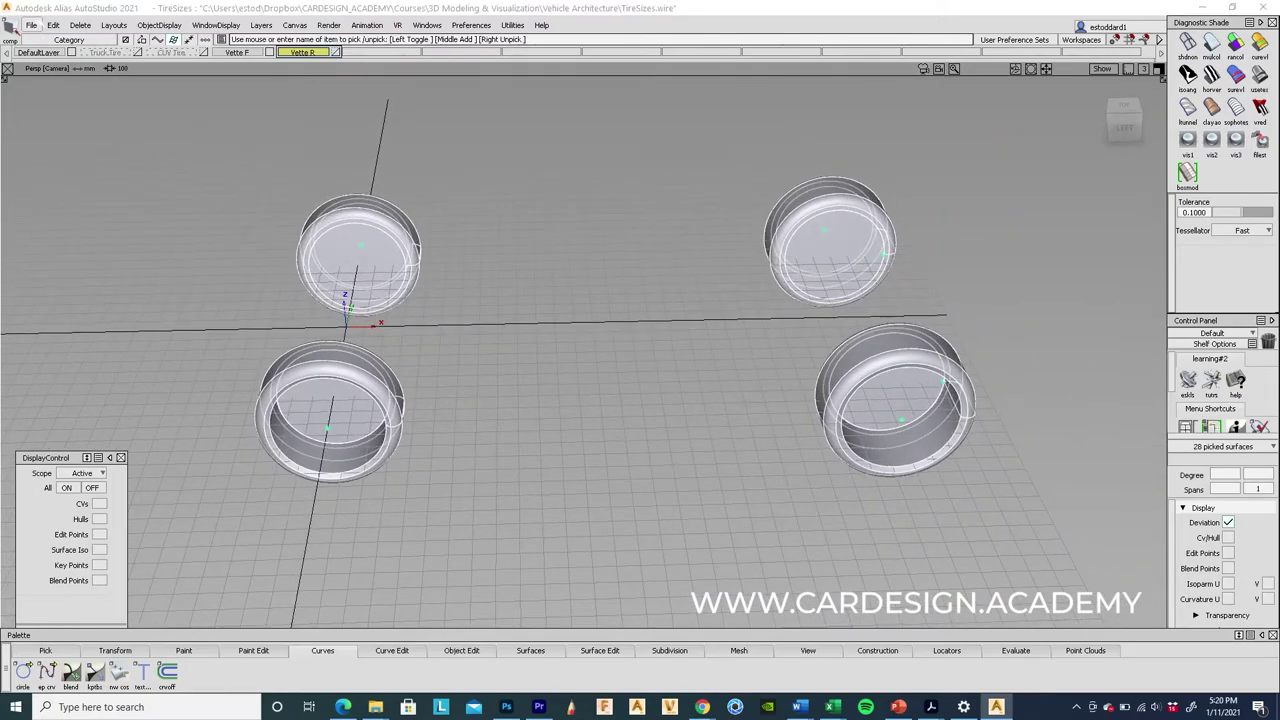
Set the options for exporting the active objects to OBJ format with surface tessellation enabled.
left_click(31, 25)
mouse_move(46, 187)
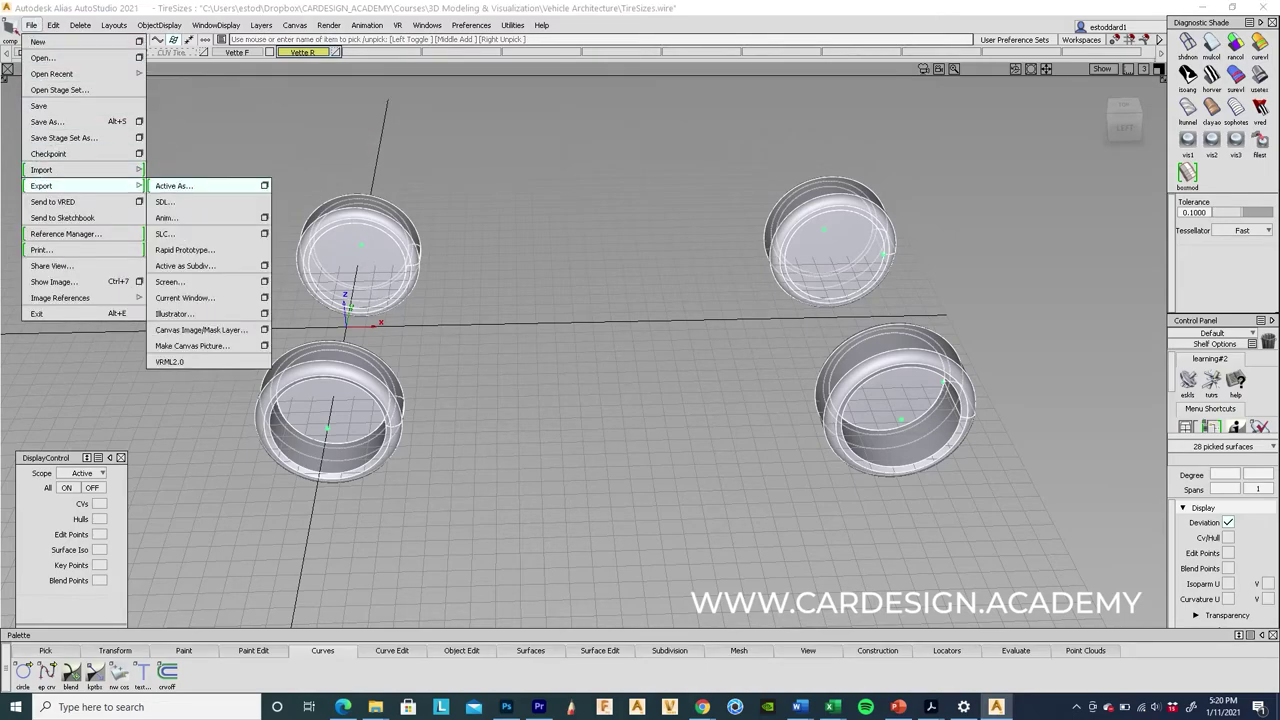
left_click(264, 186)
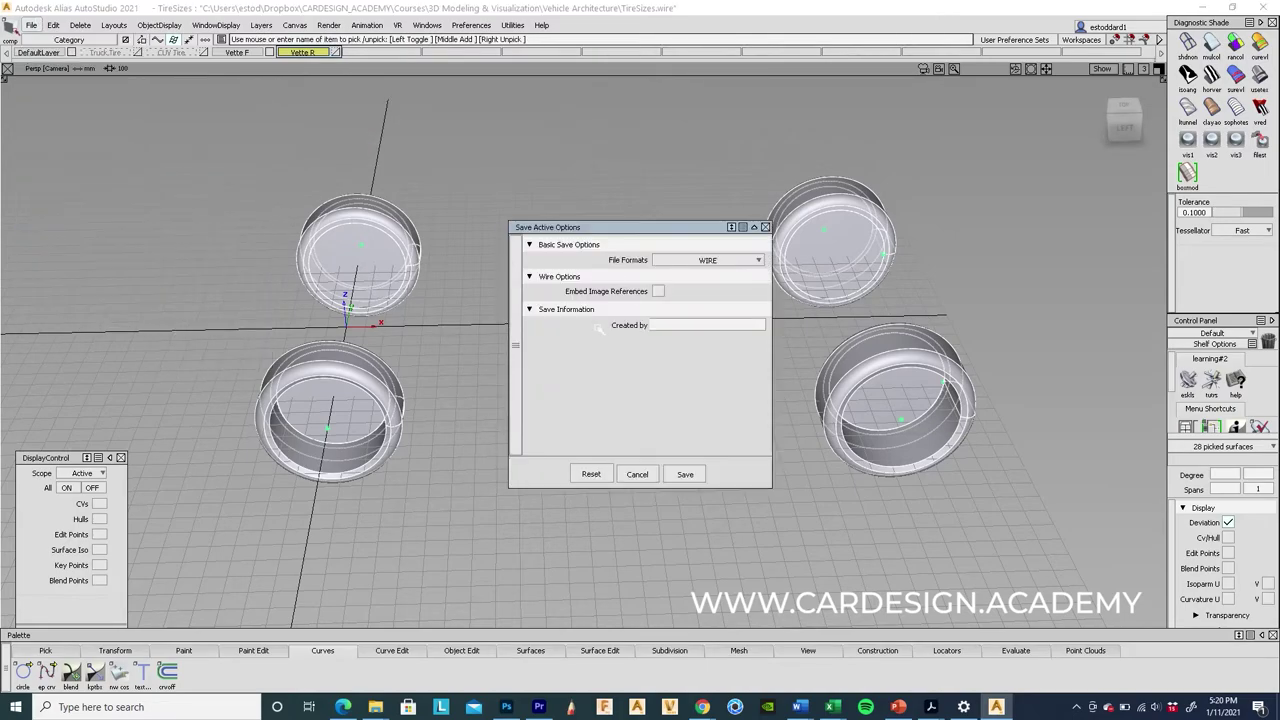
left_click(708, 260)
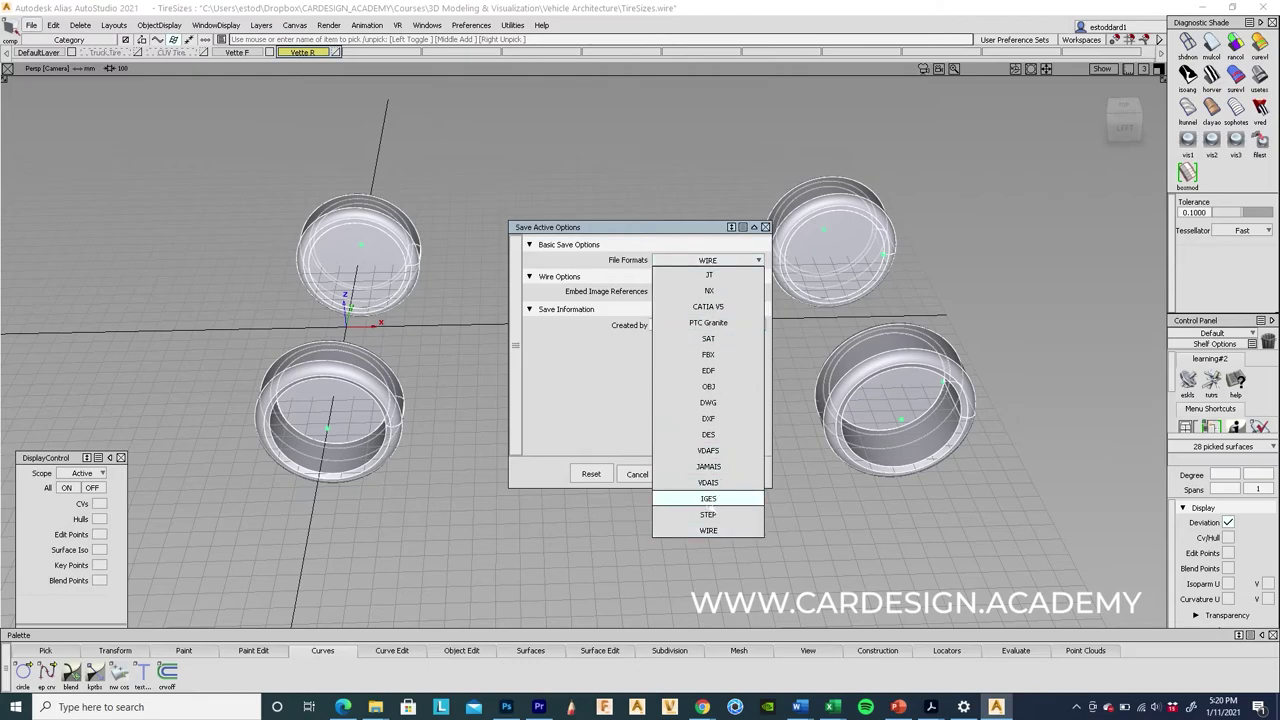
left_click(708, 386)
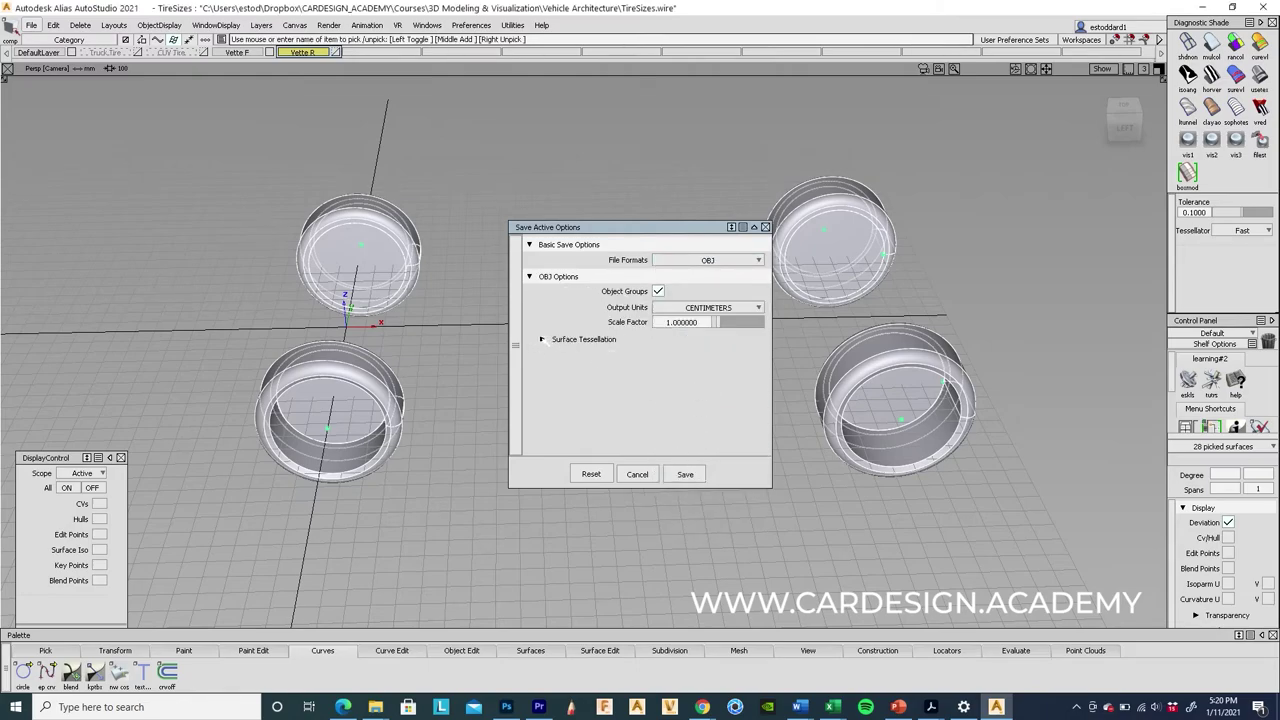
left_click(541, 339)
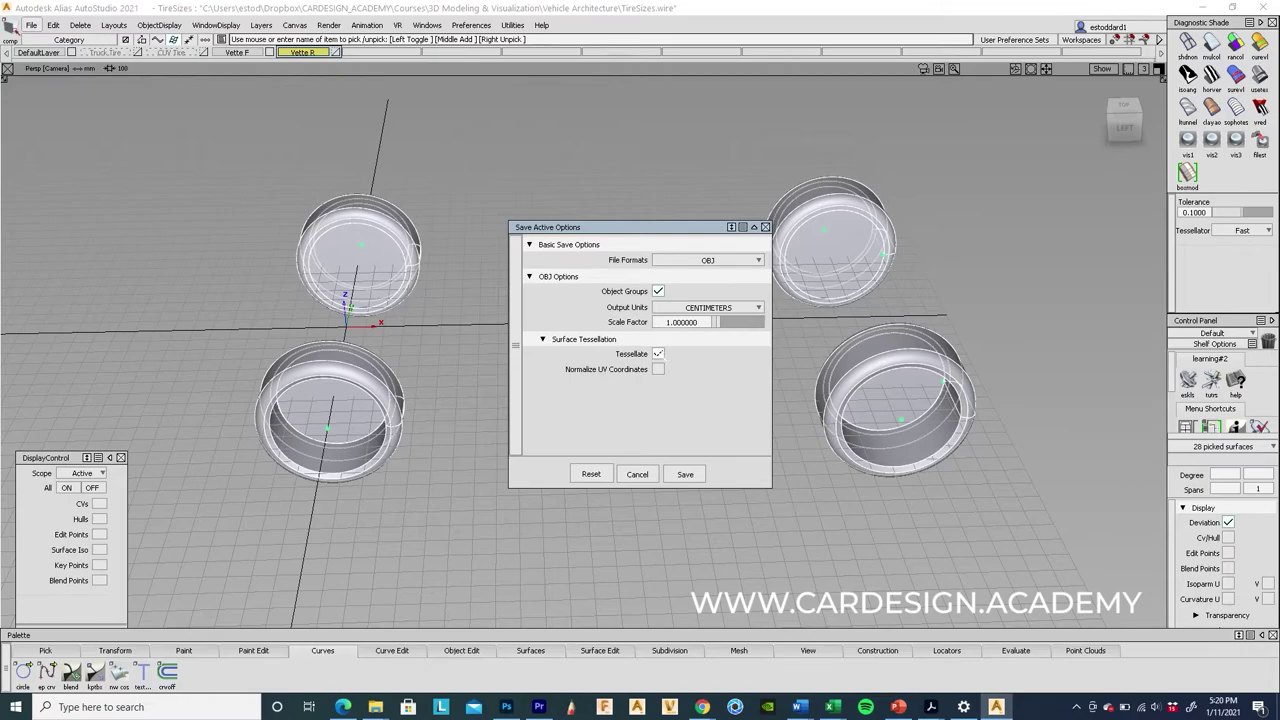
left_click(658, 354)
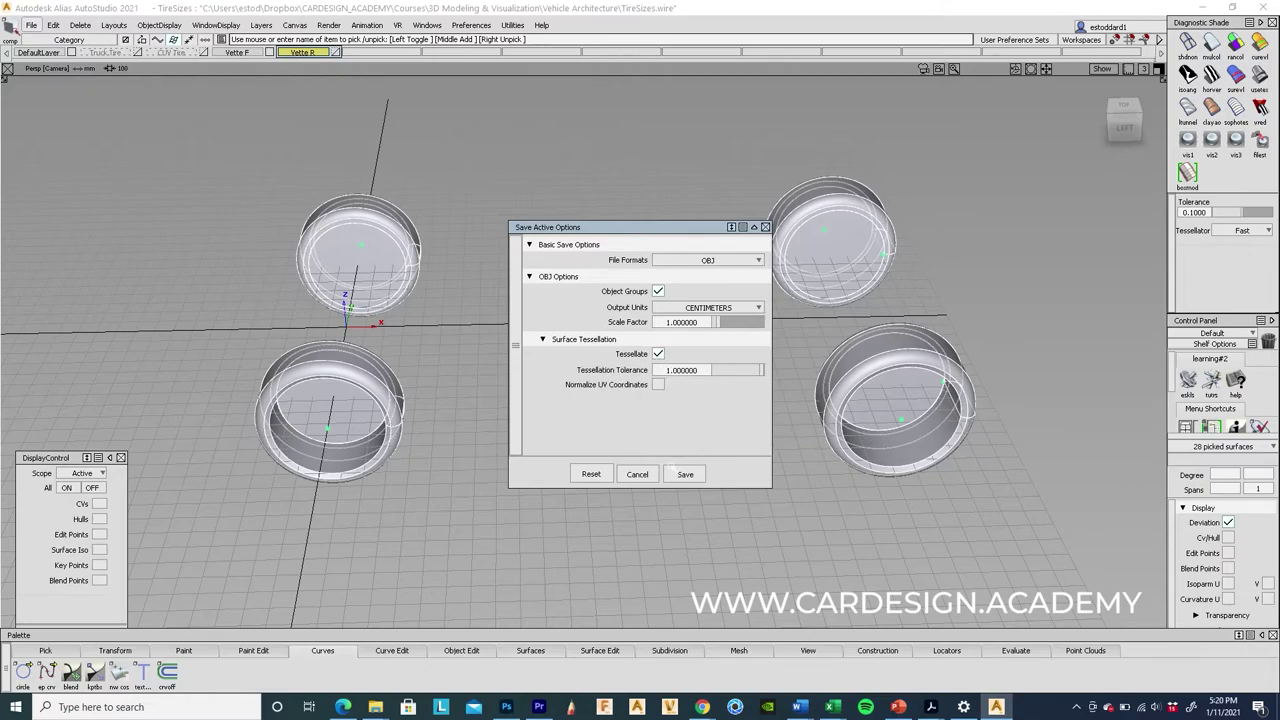
Export the picked Corvette tires as Corvette_Wheels in the Vehicle Architecture folder.
left_click(686, 476)
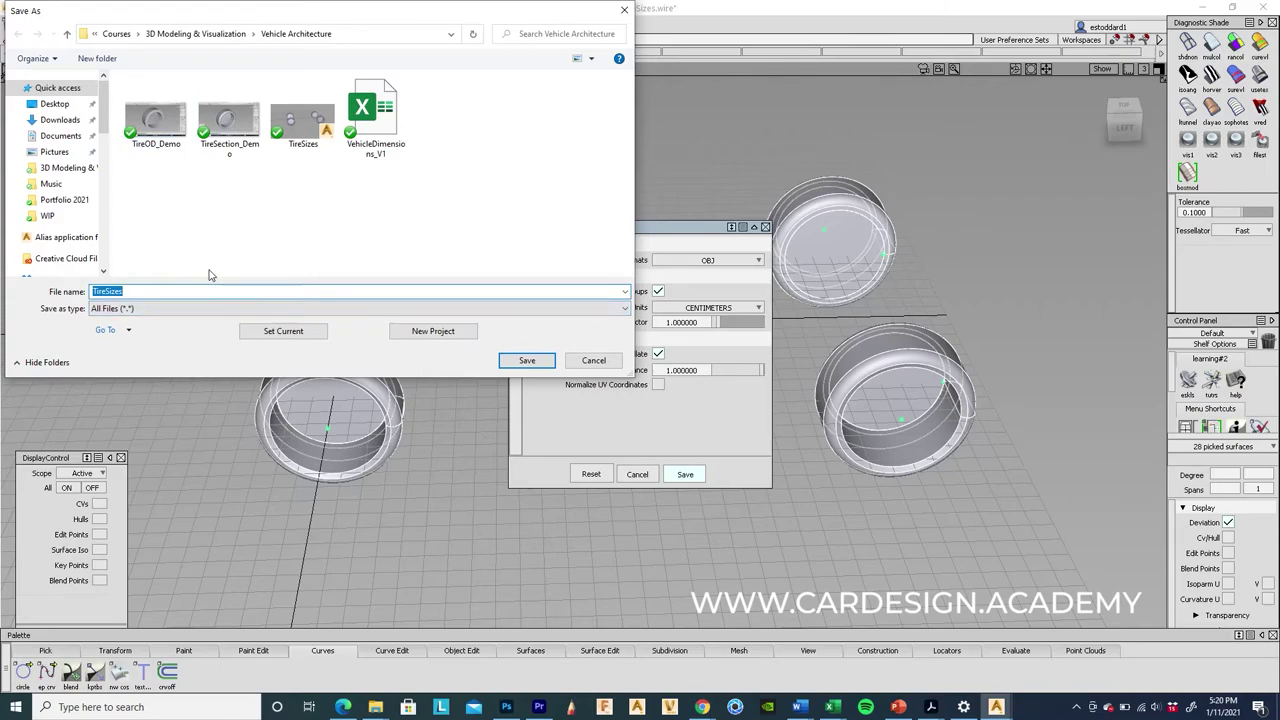
type("Corvette_Wheels")
left_click(527, 366)
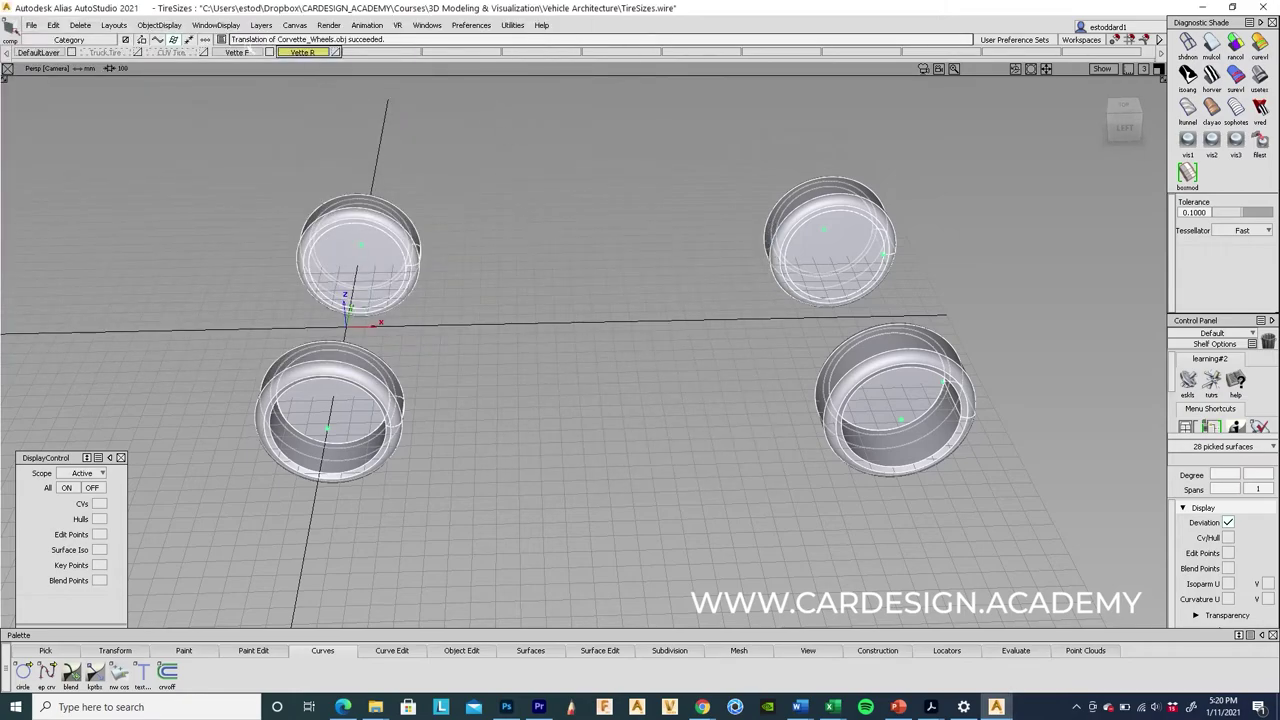
Clear the pick, hide the Vette F and Vette R layers, and show the CUV Tire layer as the active layer.
left_click_drag(503, 269, 503, 166, "ctrl+shift")
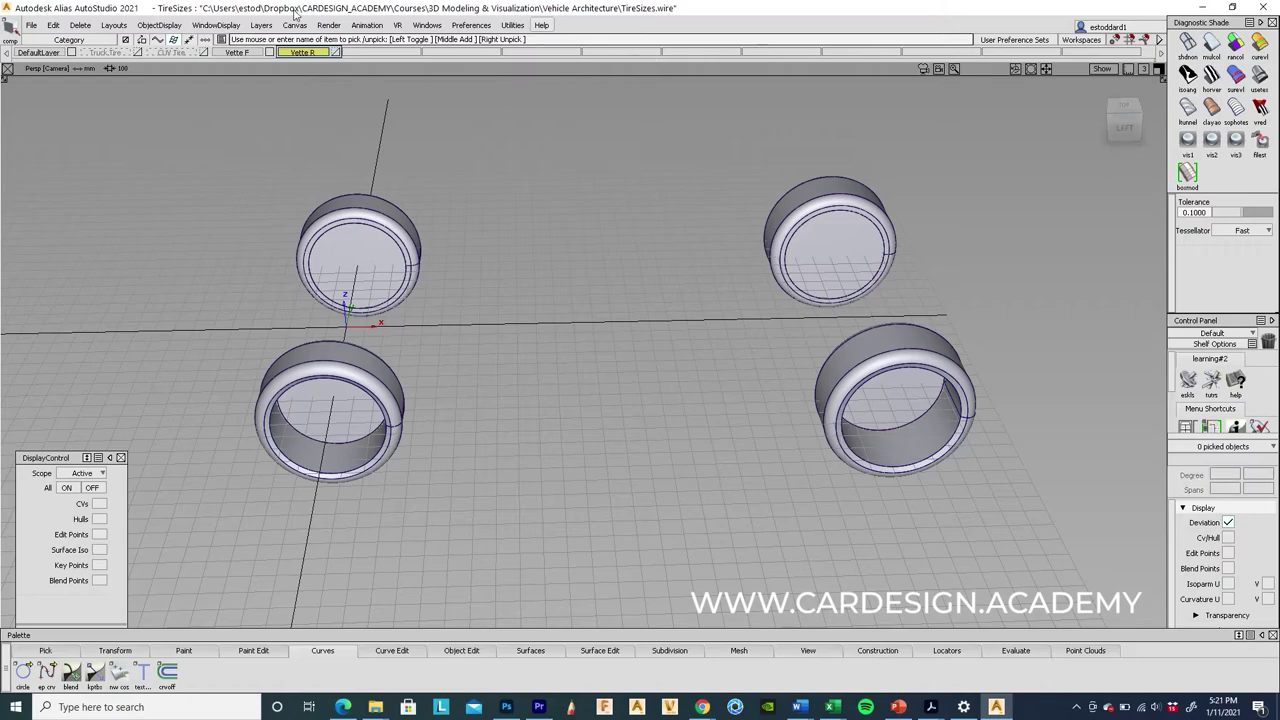
right_click_drag(240, 54, 236, 96)
right_click_drag(303, 52, 296, 97)
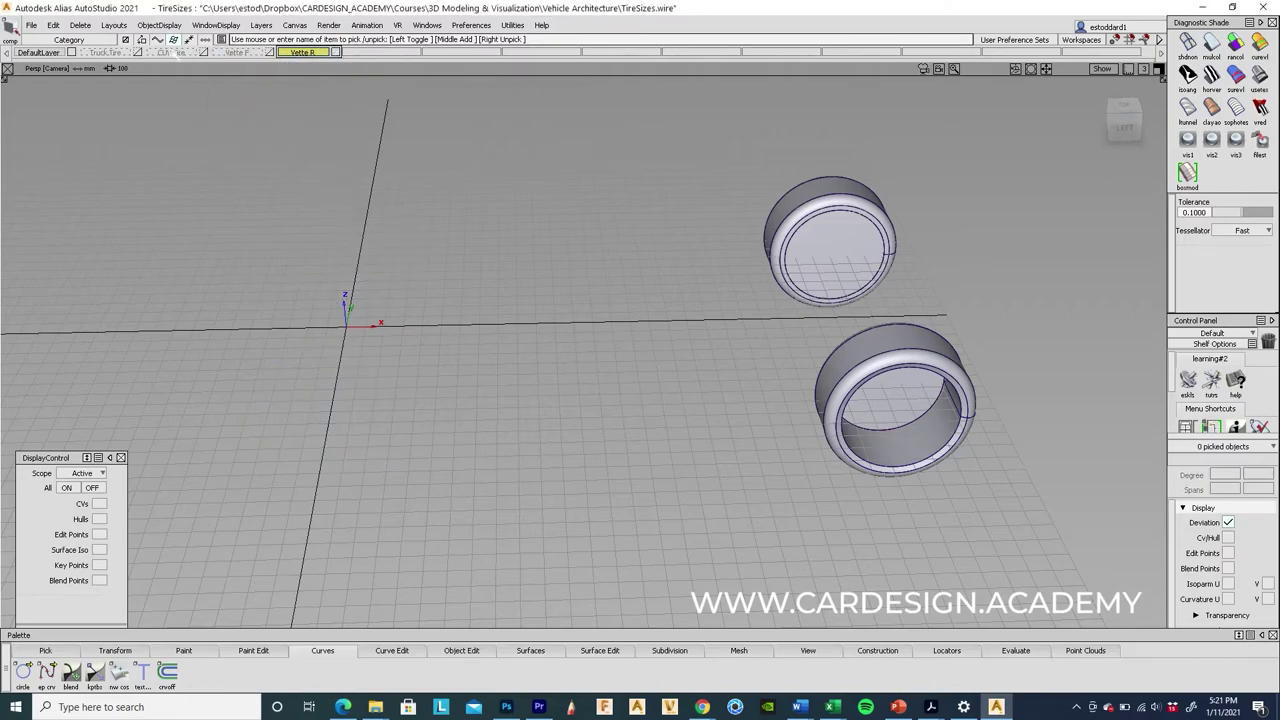
left_click_drag(174, 54, 306, 192)
left_click(174, 53)
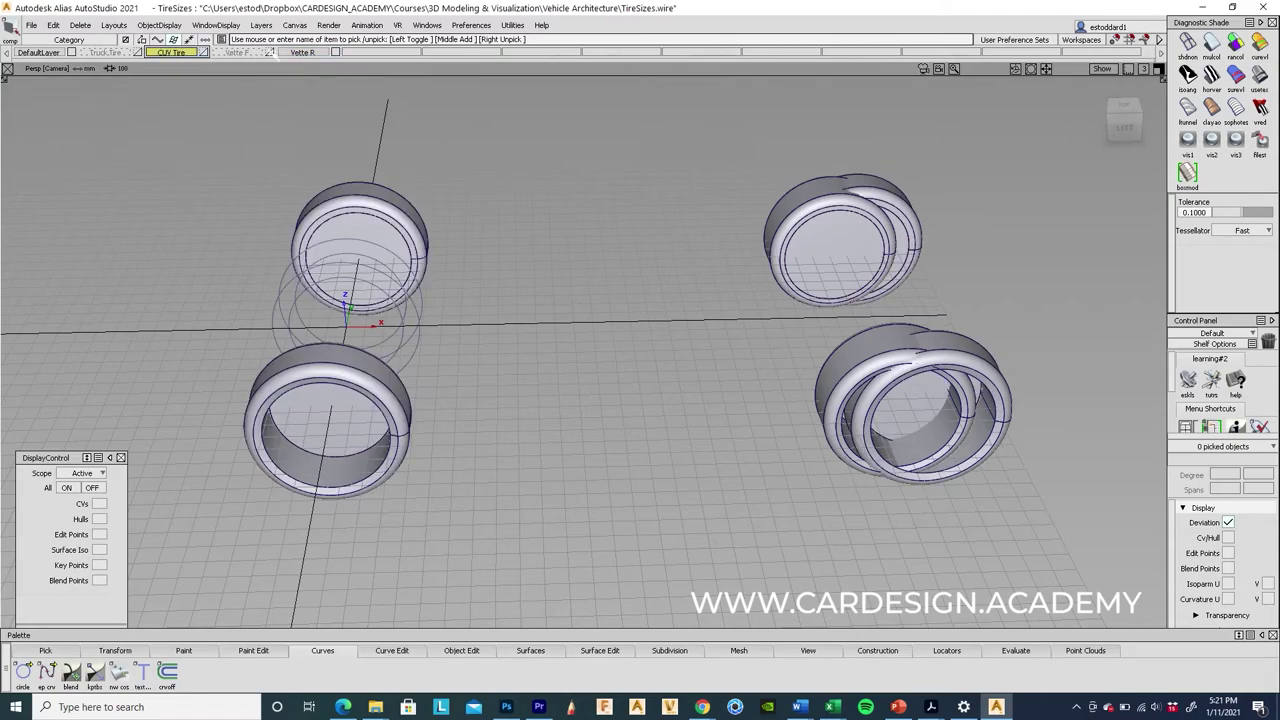
right_click_drag(303, 52, 298, 97)
key("shift+alt")
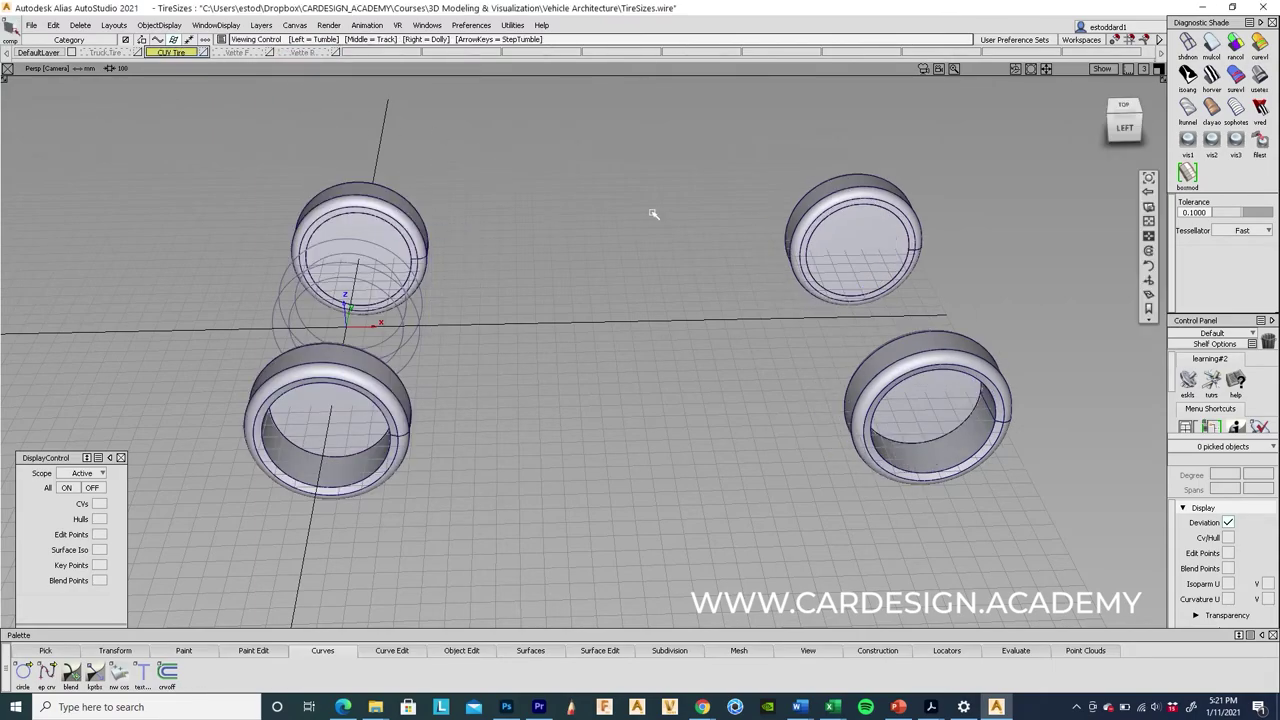
right_click_drag(650, 214, 466, 251, "alt+shift")
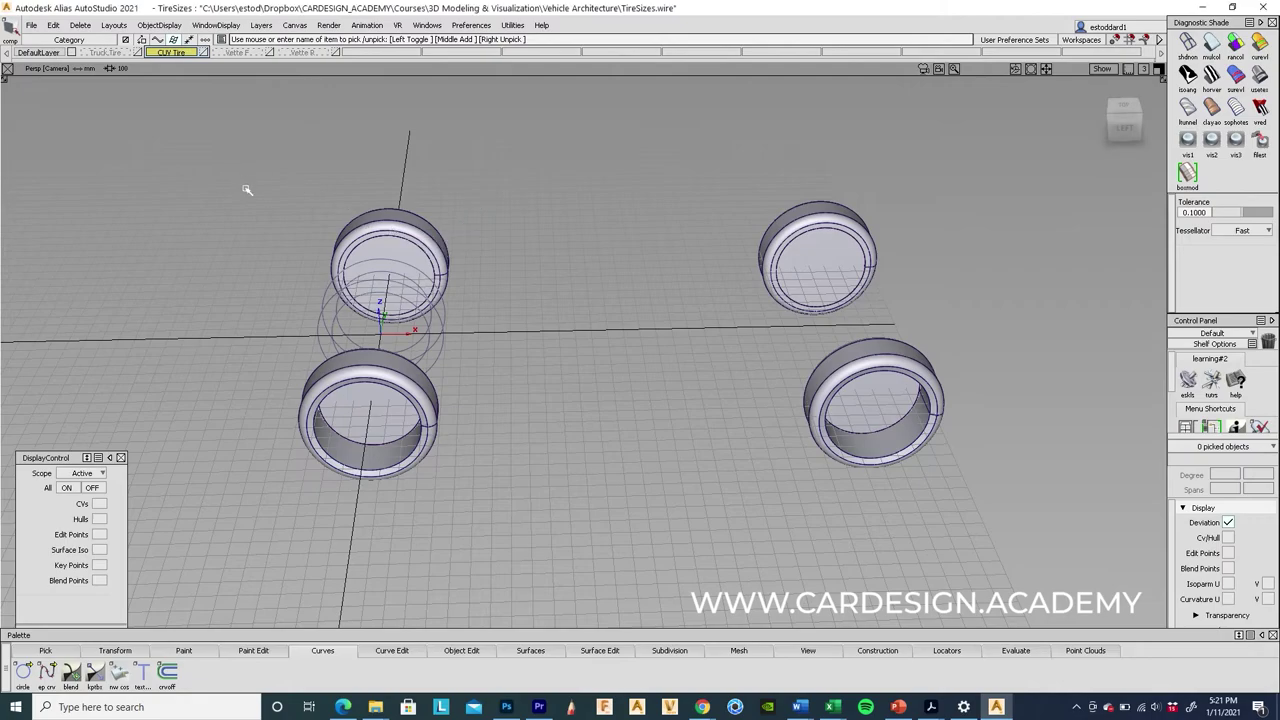
Pick all four CUV tires and export them with the same OBJ options as CUV_Wheels.
left_click_drag(231, 166, 1034, 560)
left_click_drag(606, 480, 600, 440, "alt+shift")
left_click(31, 24)
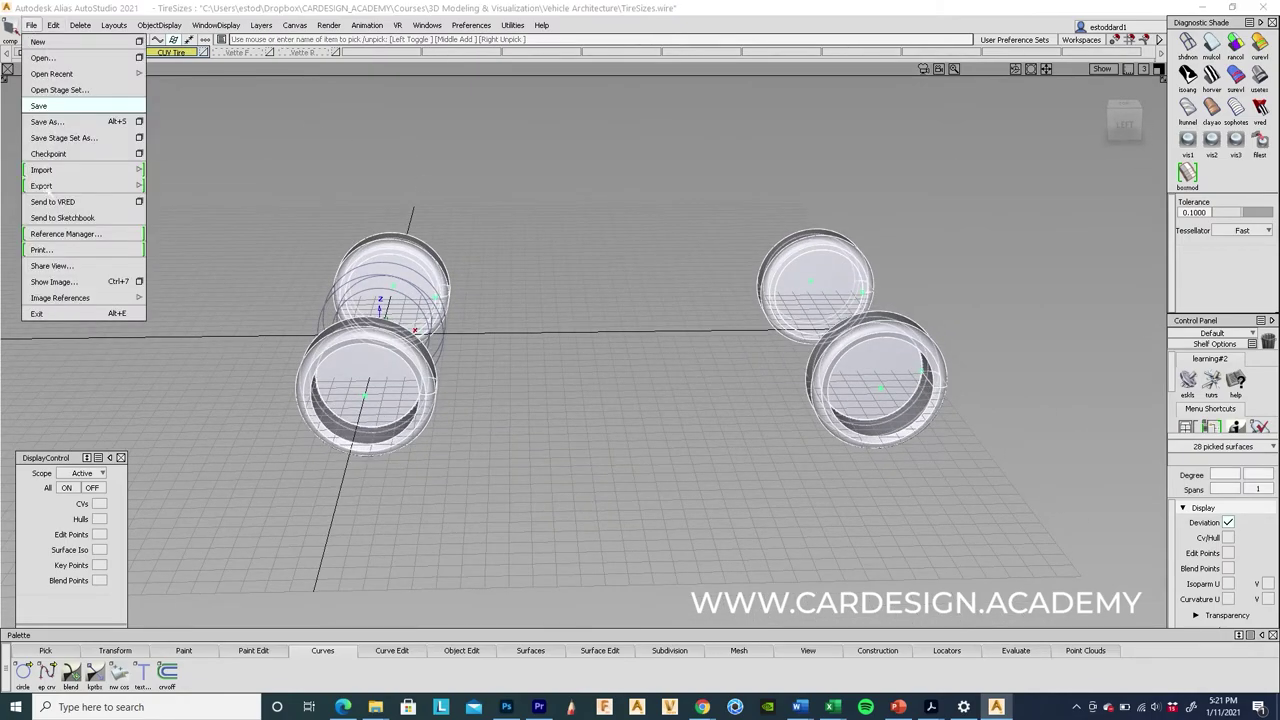
mouse_move(45, 186)
left_click(265, 186)
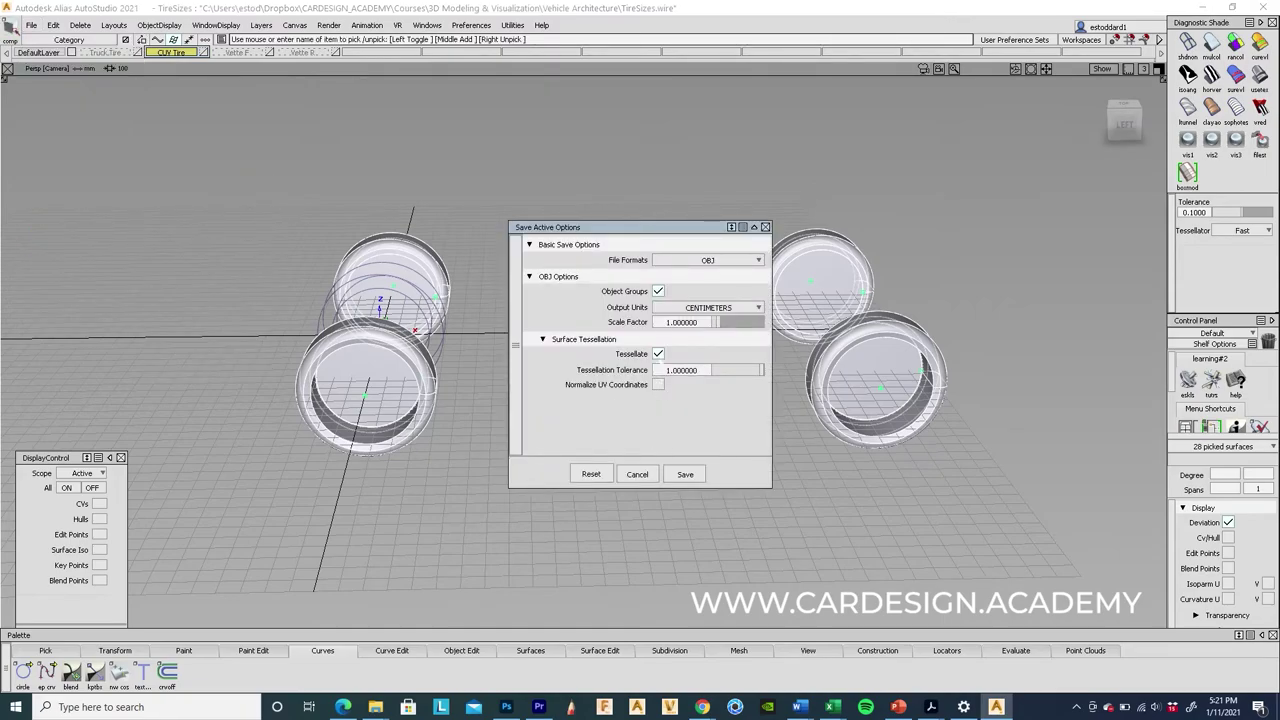
left_click(685, 475)
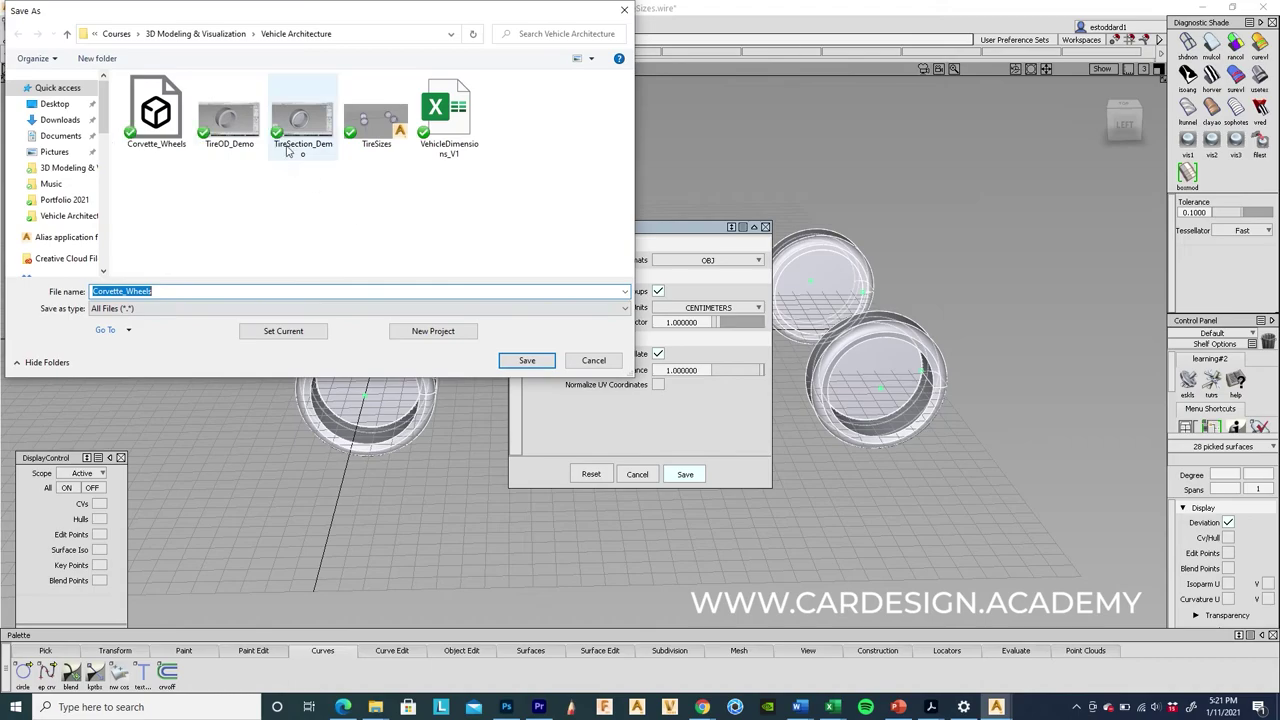
left_click(121, 291)
left_click_drag(108, 291, 93, 291)
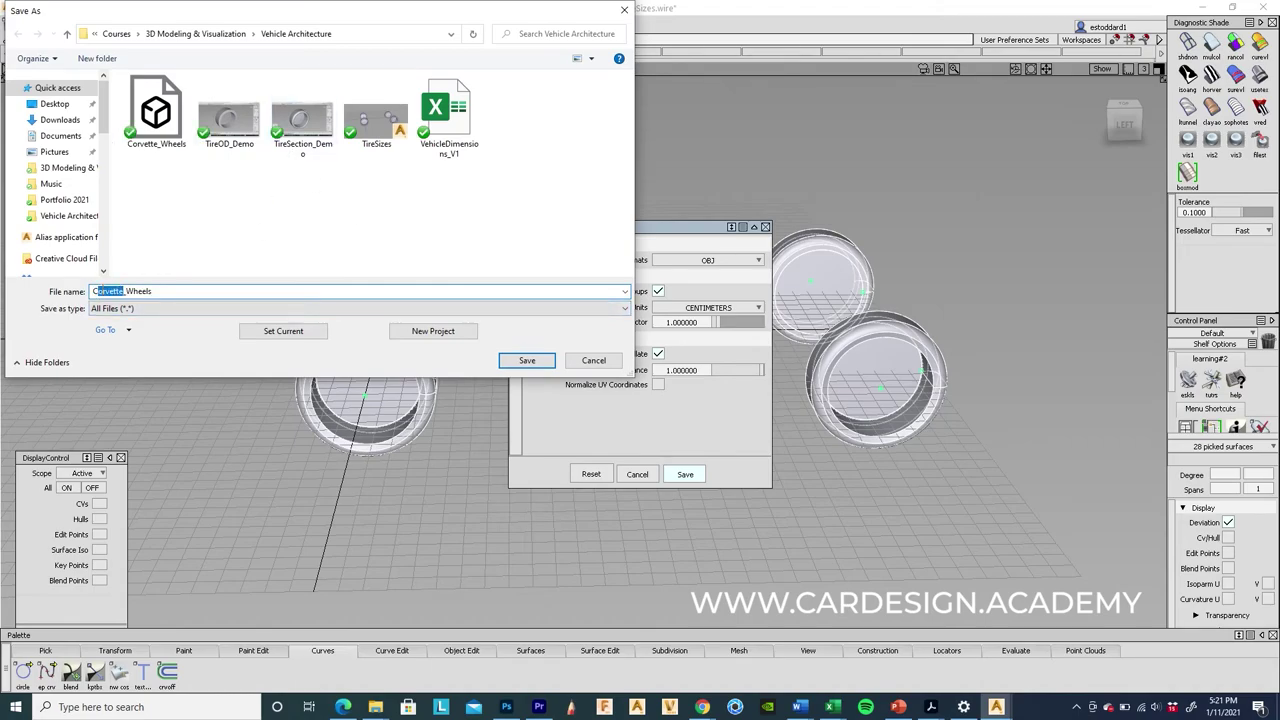
type("CUV")
left_click(527, 360)
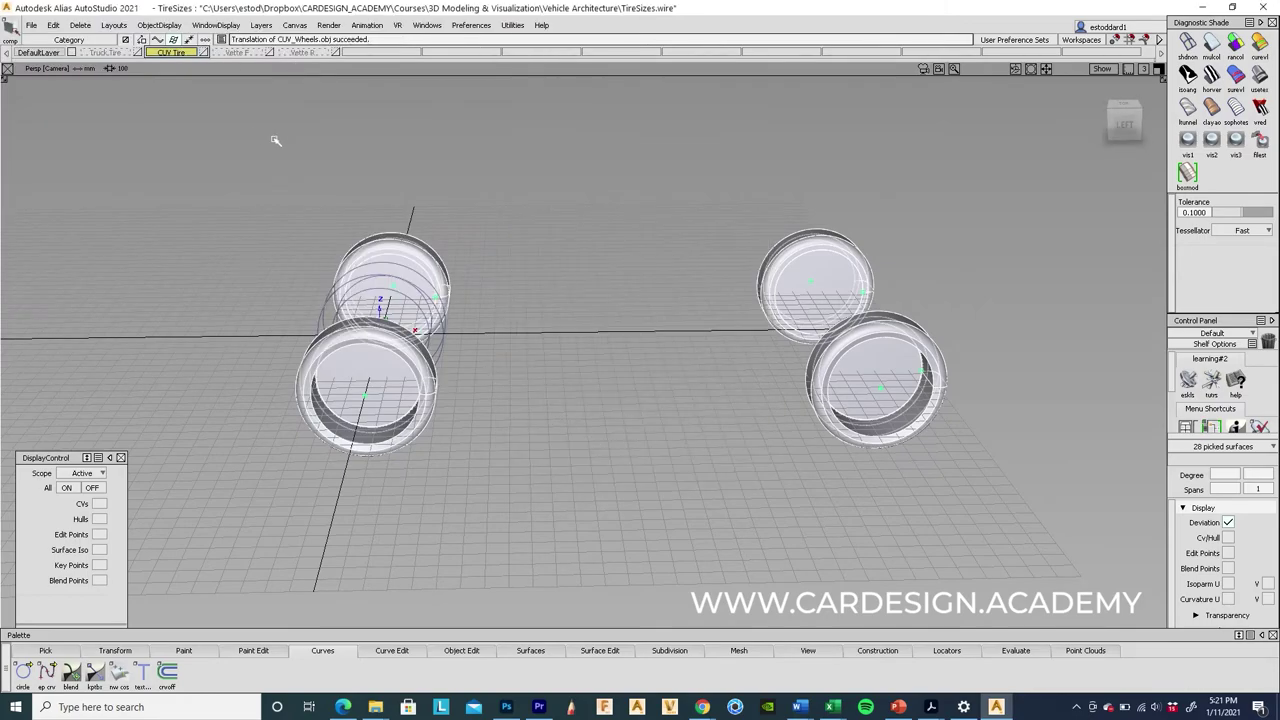
Clear the pick and switch the visible, active layer from CUV Tire to Truck Tire.
left_click_drag(188, 212, 166, 151, "ctrl+shift")
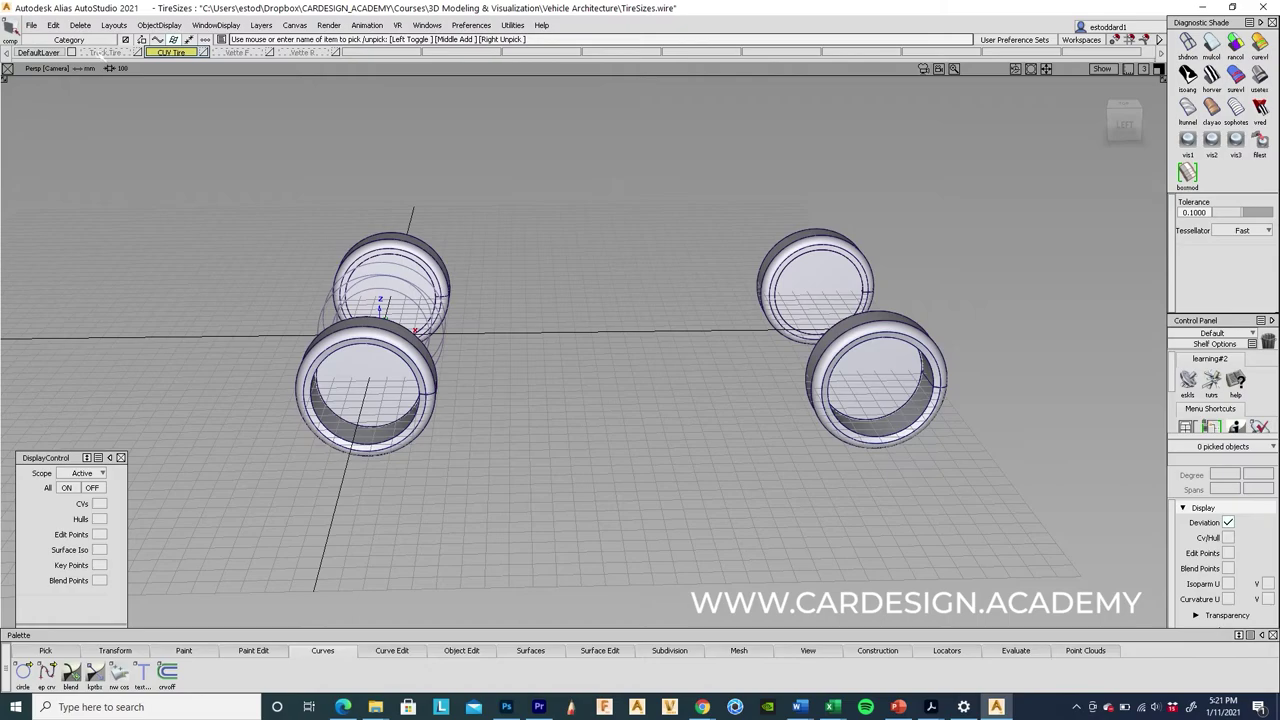
left_click(101, 53)
left_click_drag(277, 171, 258, 314, "alt+shift")
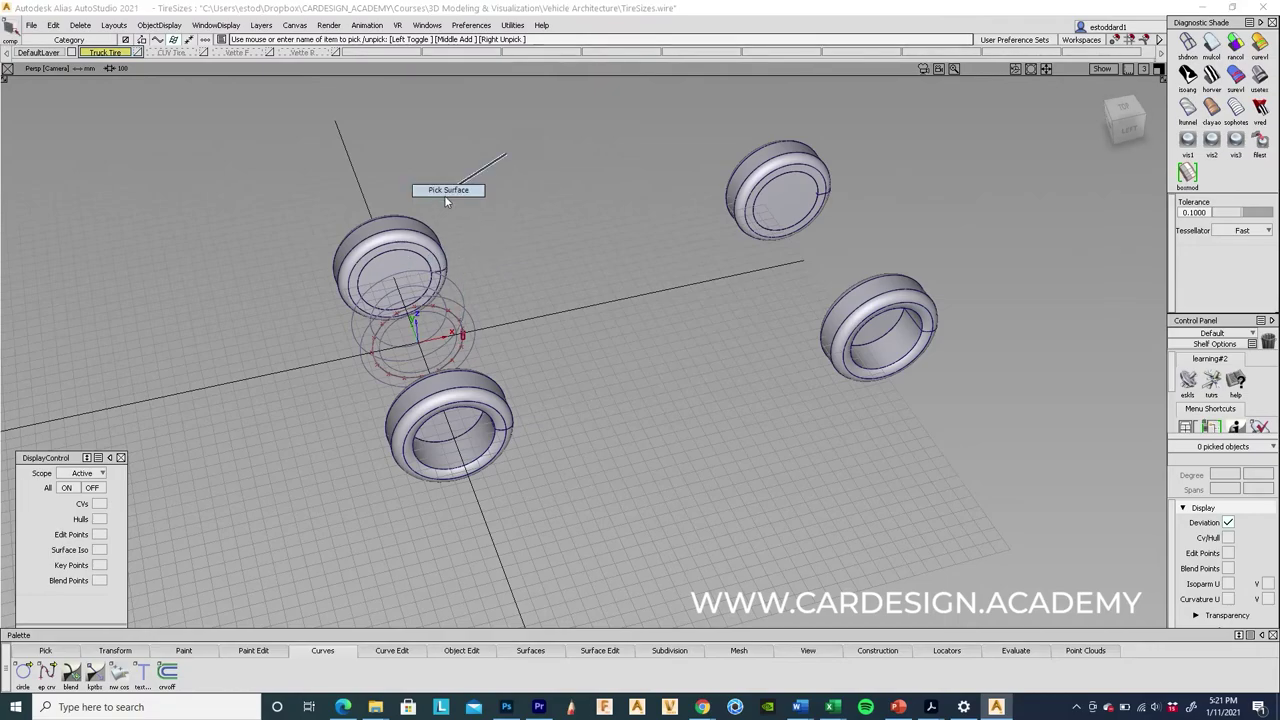
Pick all four truck tires, export them as OBJ with Truck replacing CUV in the file name, and clear the pick.
left_click_drag(266, 93, 1012, 558)
left_click(31, 24)
mouse_move(60, 185)
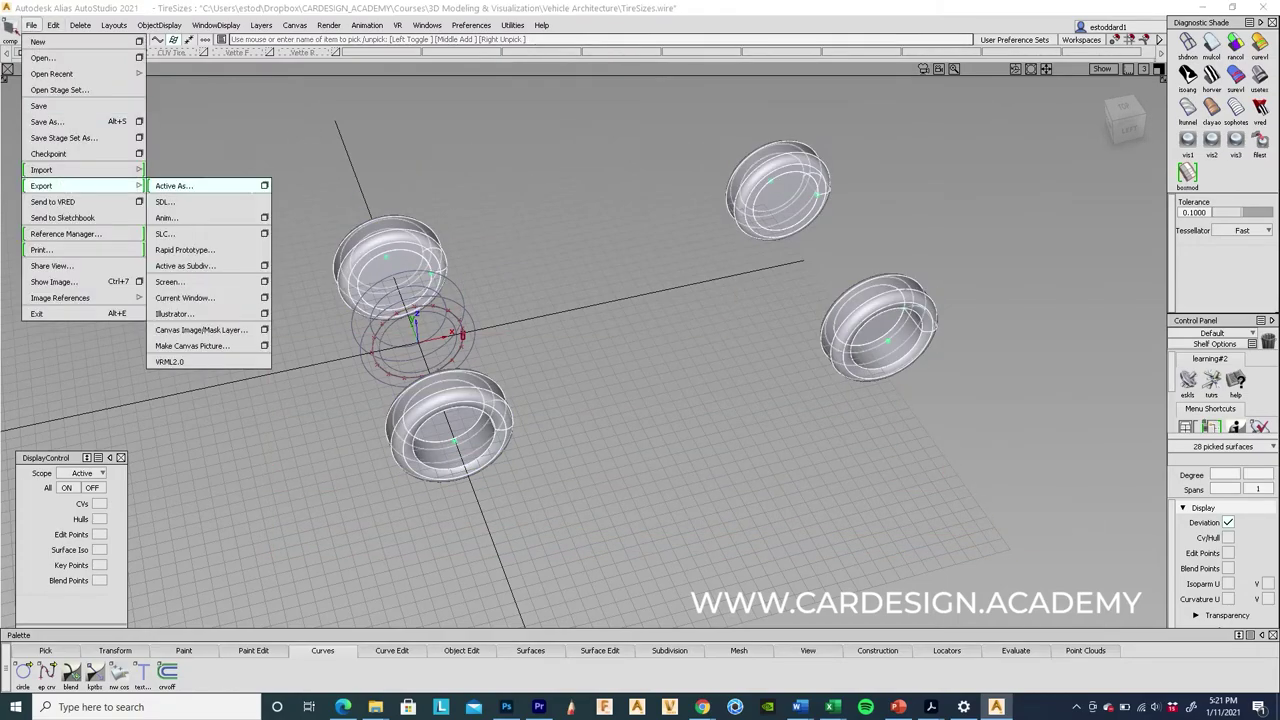
left_click(264, 186)
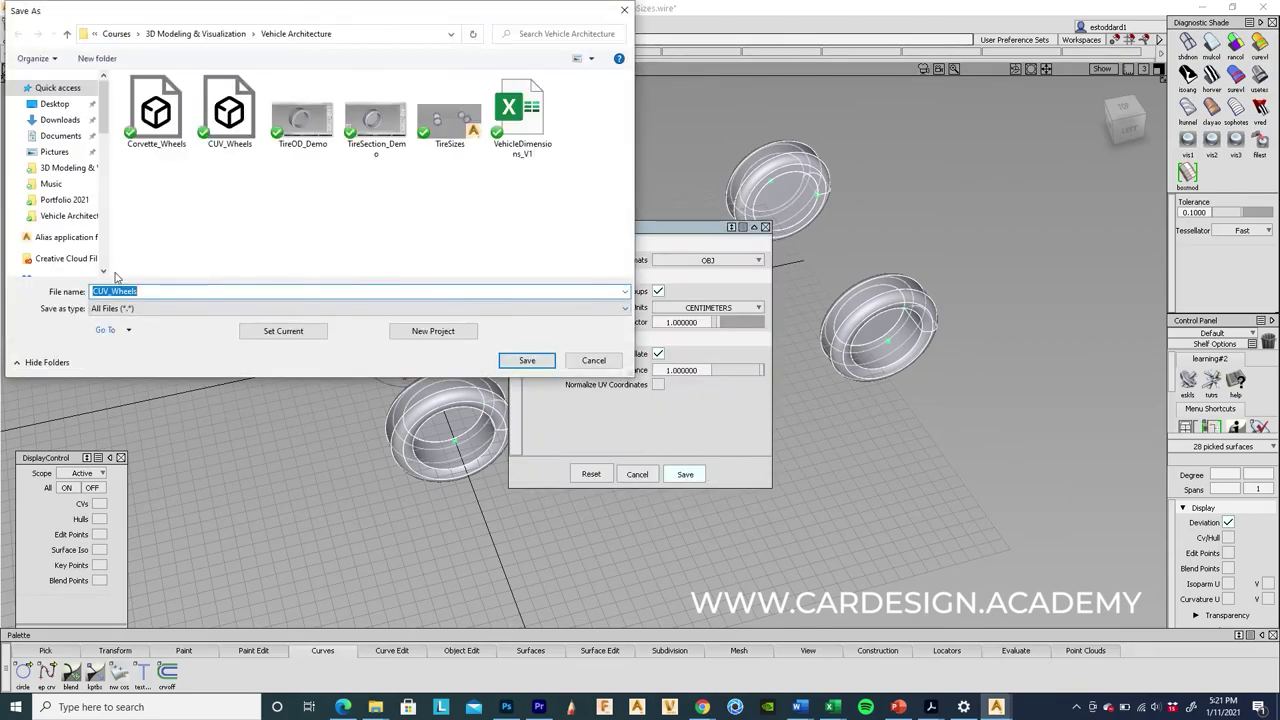
left_click(106, 290)
type("Truck")
left_click(515, 358)
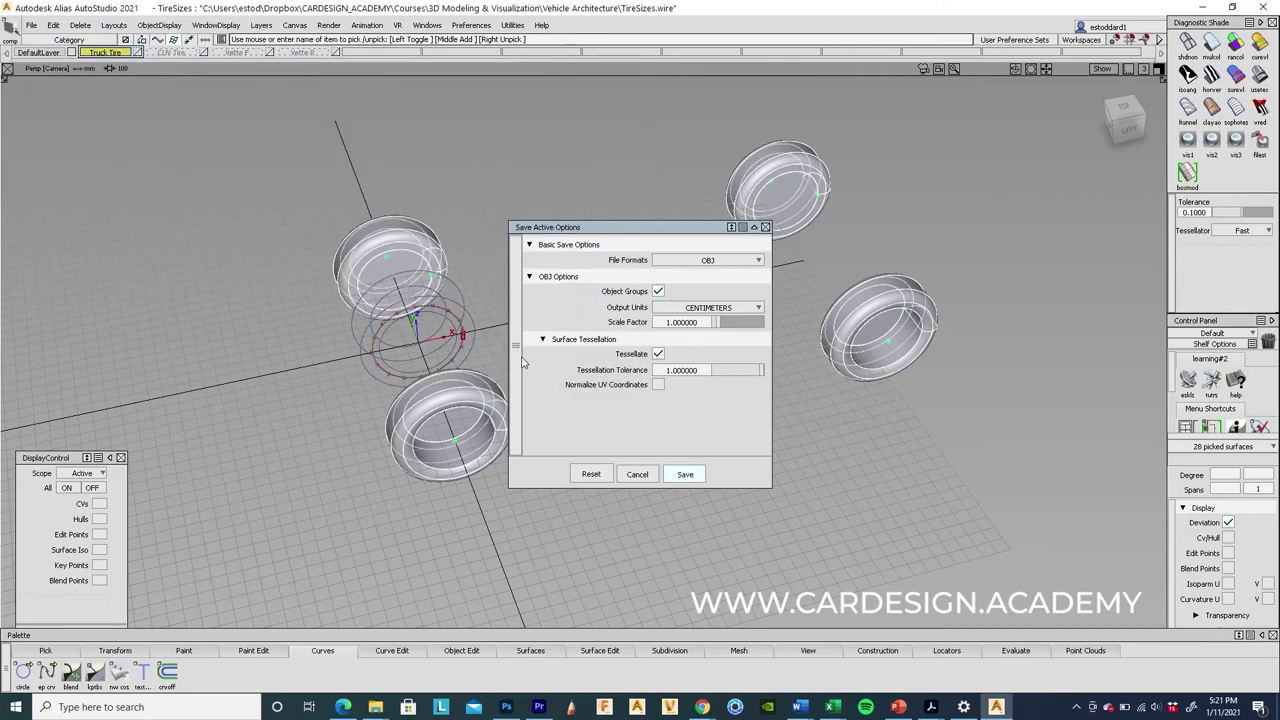
left_click(685, 474)
left_click(751, 468)
left_click_drag(751, 468, 657, 391, "alt+shift")
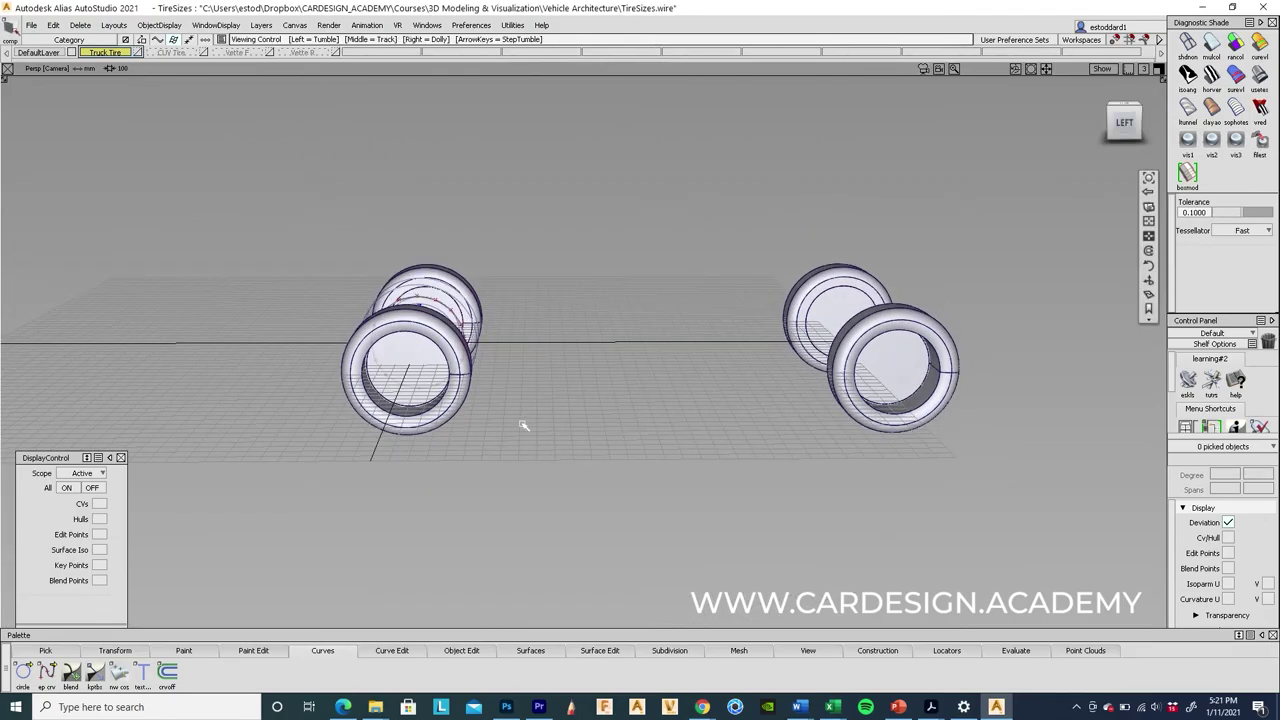
right_click_drag(520, 423, 709, 391, "alt+shift")
left_click_drag(491, 414, 663, 491, "alt+shift")
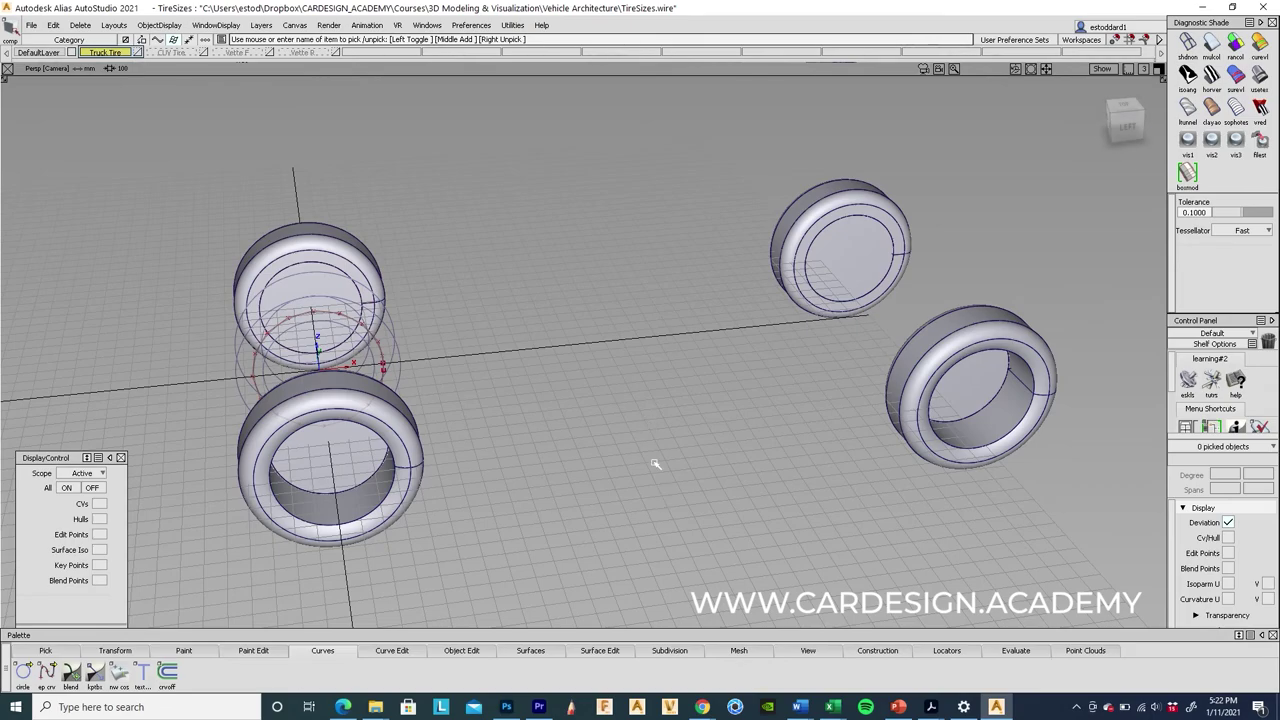
left_click_drag(650, 424, 663, 449, "alt+shift")
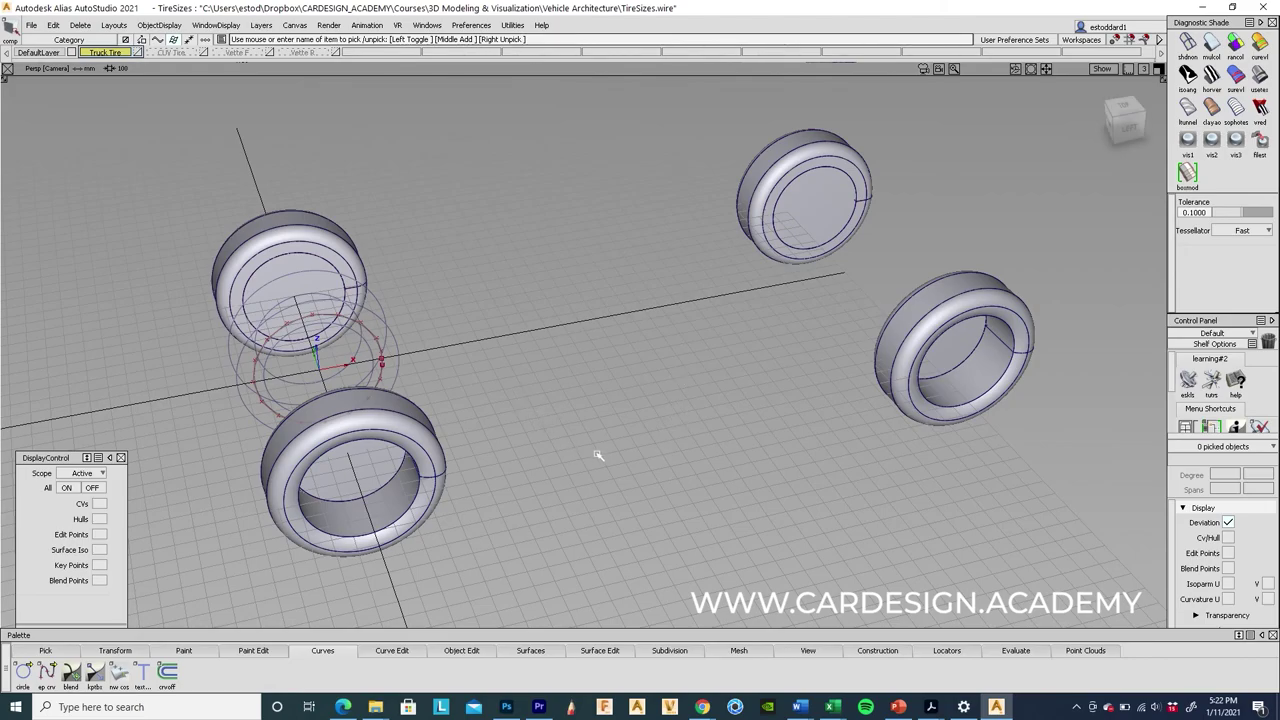
left_click_drag(594, 451, 650, 447, "alt+shift")
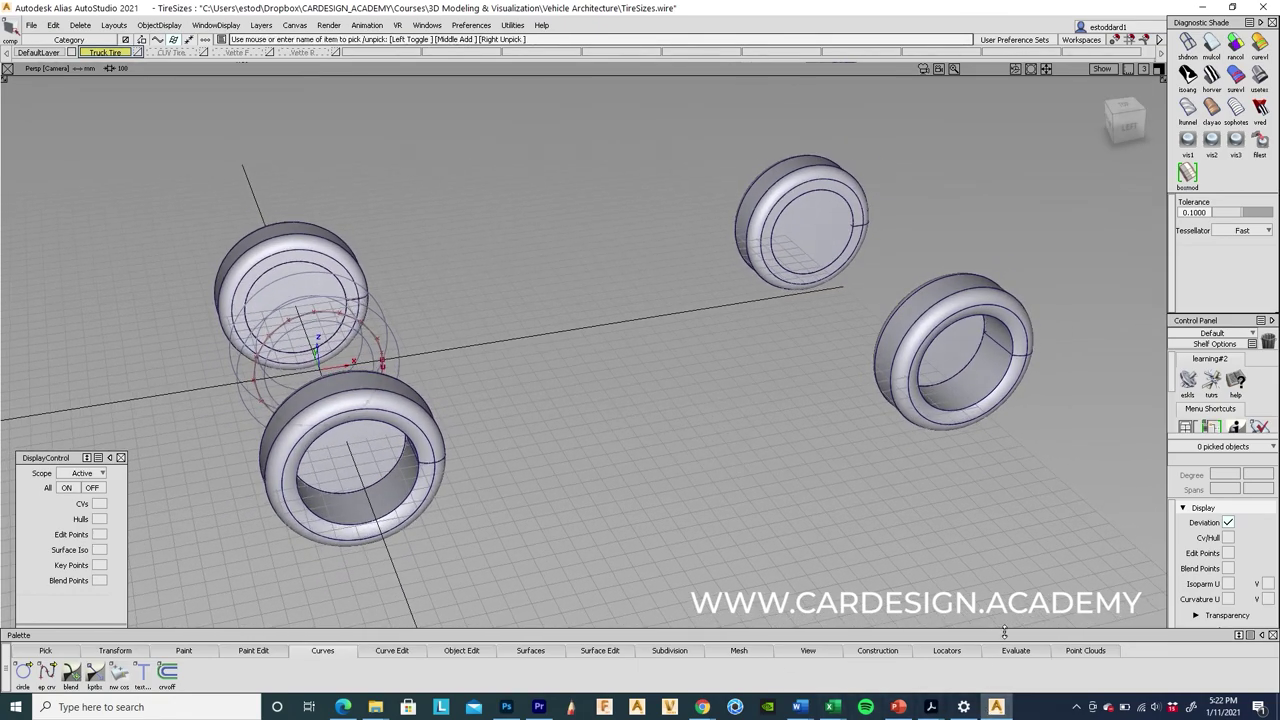